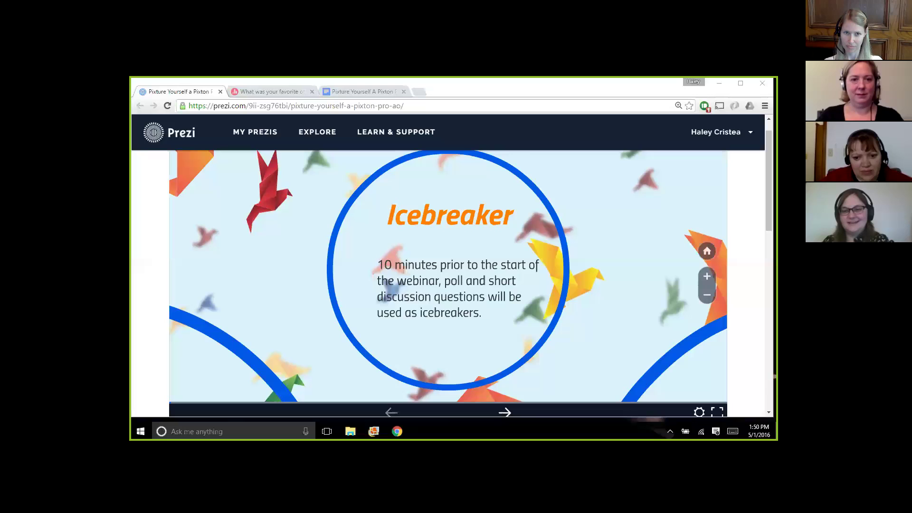
# - View the favorite-comic poll and the Pixton Pro Activities document from its title down to the Short Answer Questions
pyautogui.click(280, 94)
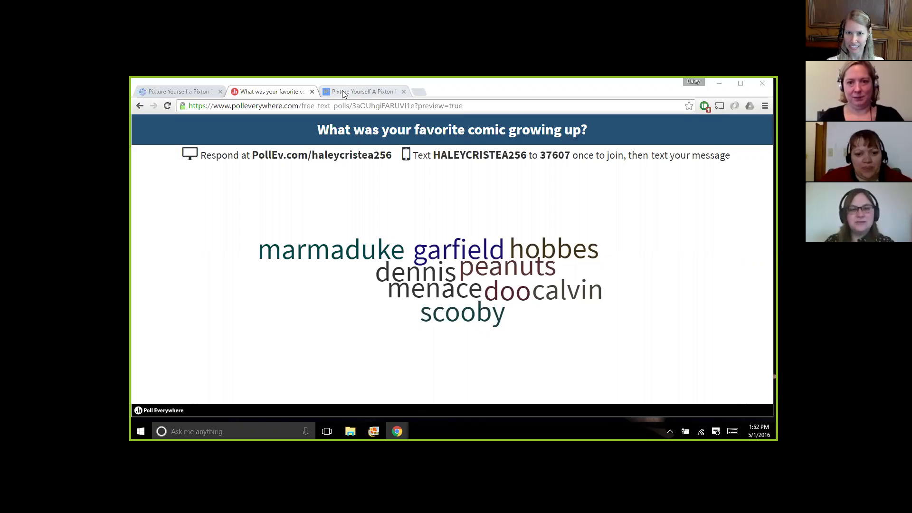
pyautogui.click(342, 91)
pyautogui.scroll(4, 499, 264)
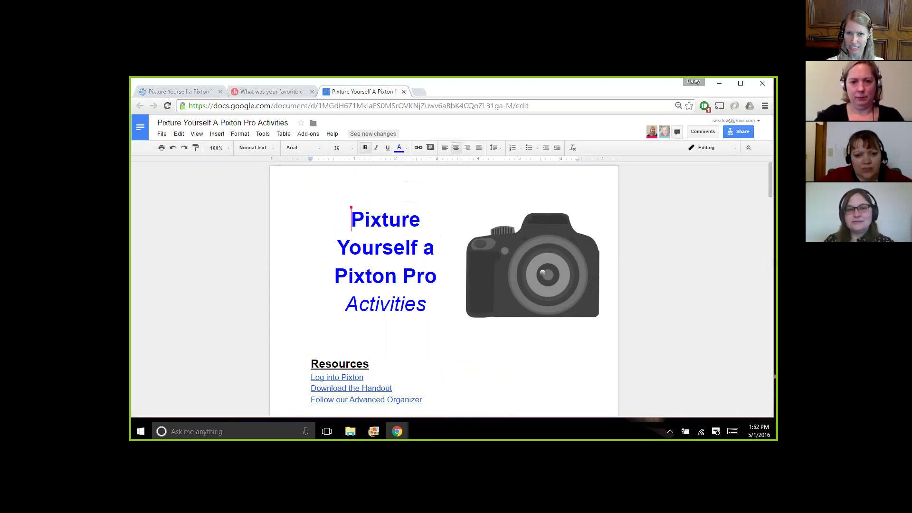
pyautogui.scroll(-2, 446, 288)
pyautogui.scroll(-2, 446, 288)
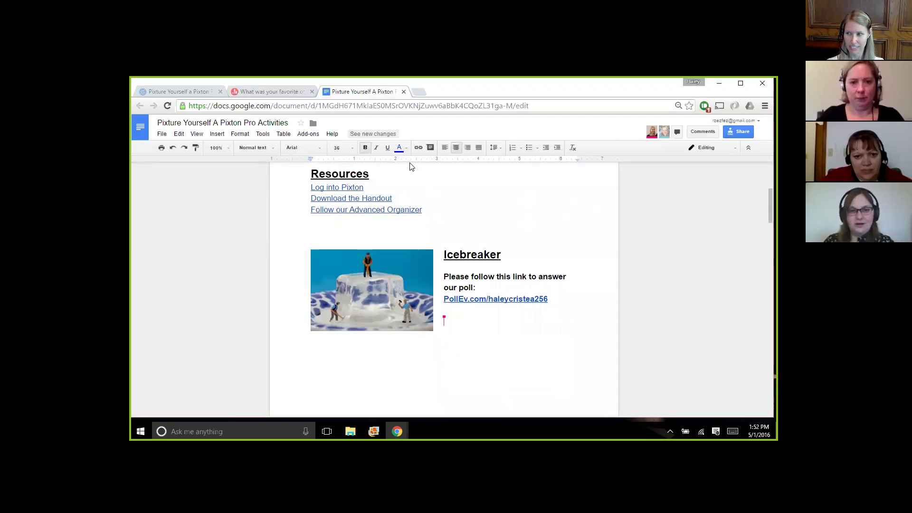
pyautogui.scroll(-2, 447, 288)
pyautogui.scroll(-4, 446, 287)
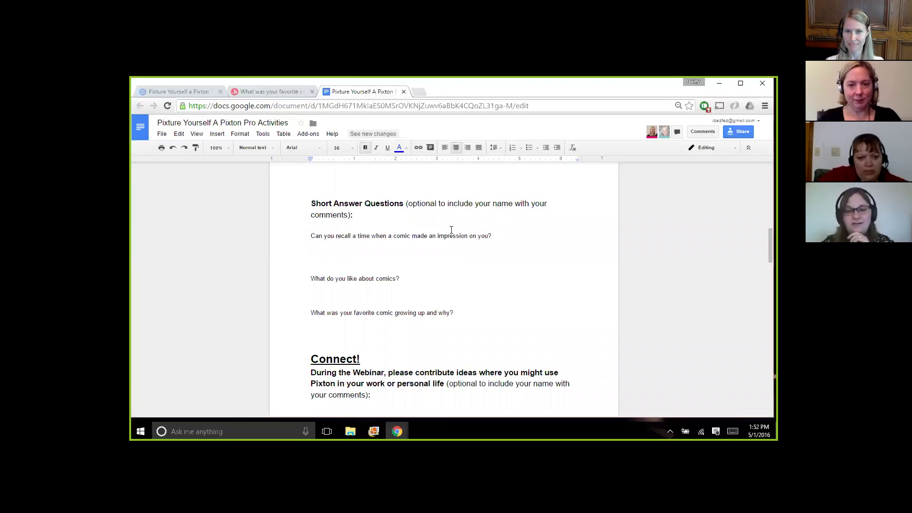
pyautogui.click(327, 246)
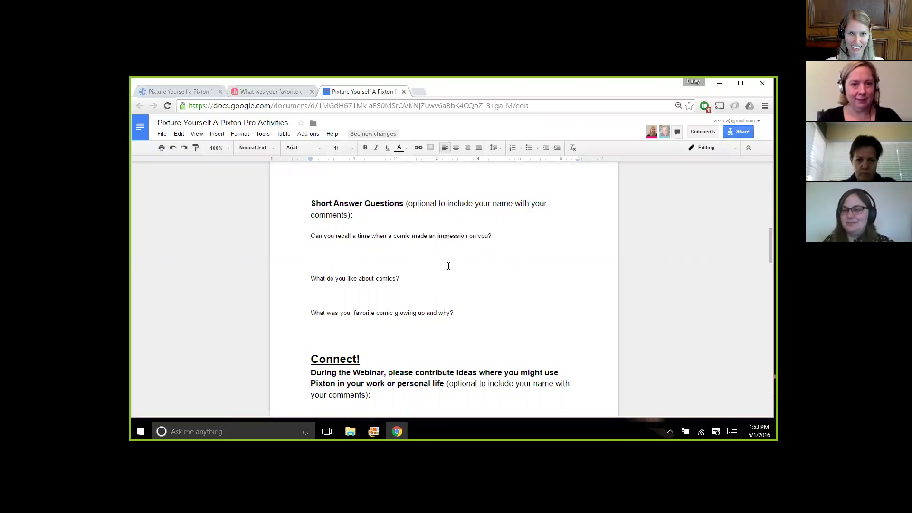
# - Check the favorite-comic poll against the Short Answer Questions in the activities document, ending on the document
pyautogui.click(253, 94)
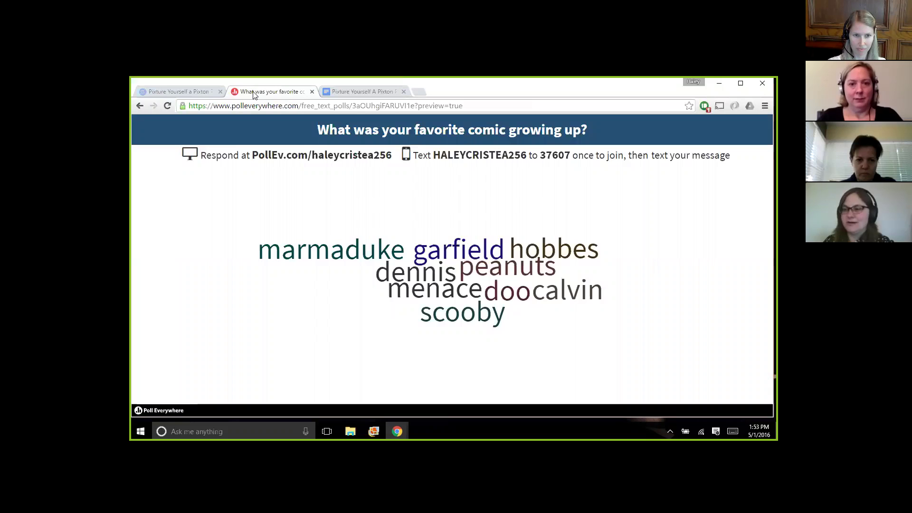
pyautogui.click(352, 94)
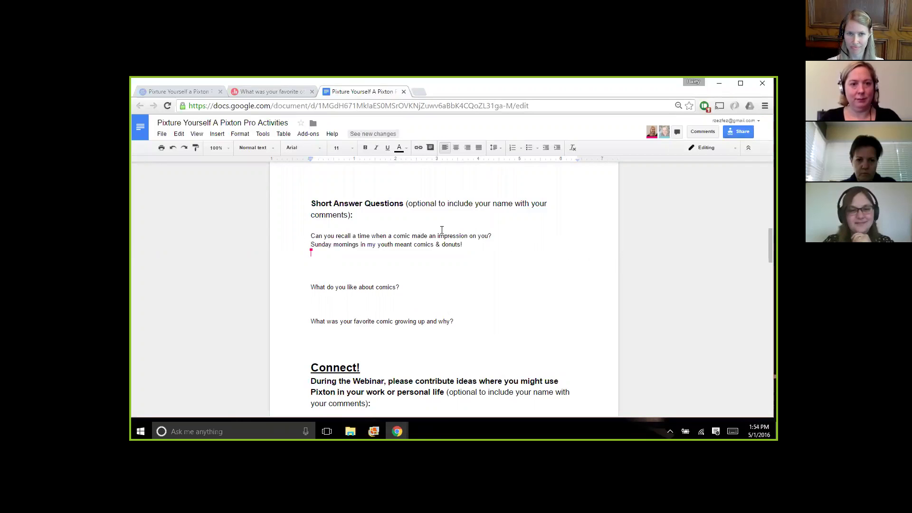
pyautogui.click(283, 92)
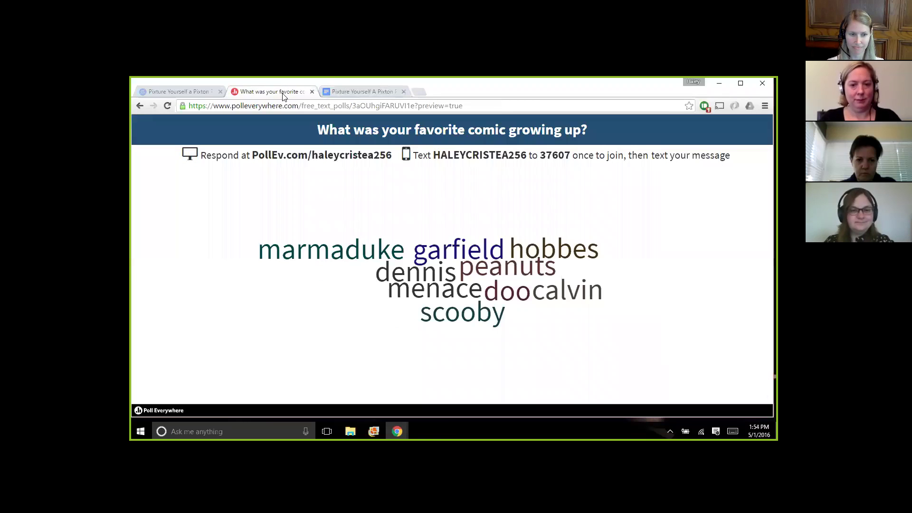
pyautogui.click(344, 93)
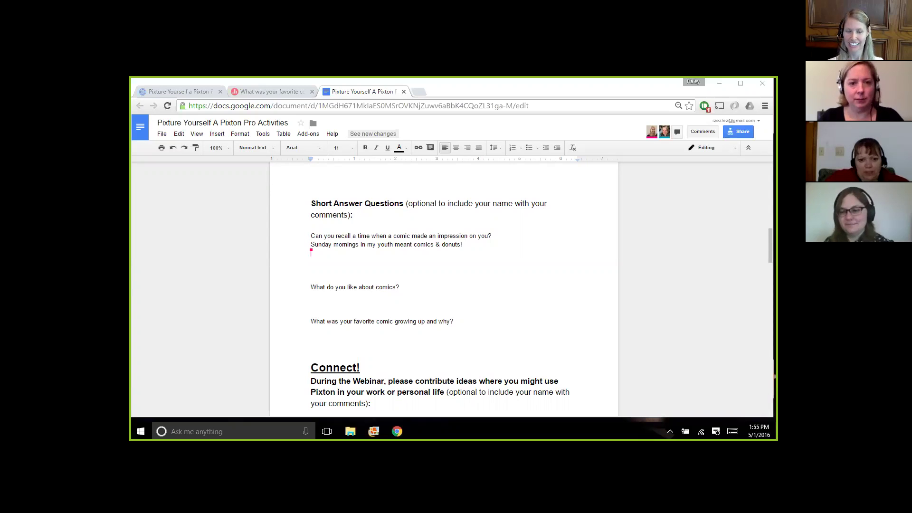
# - Review the activities document's title, Resources links and Icebreaker poll link, ending at the Short Answer Questions
pyautogui.scroll(10, 444, 290)
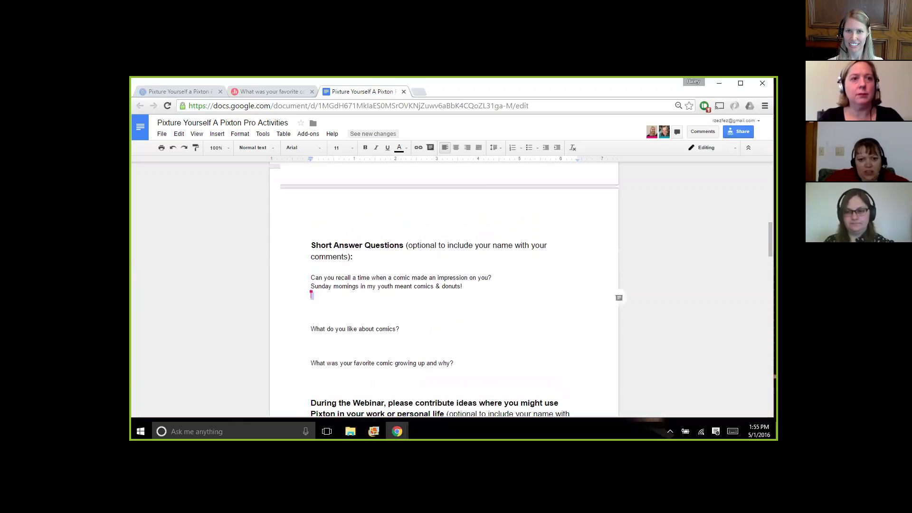
pyautogui.scroll(-5, 444, 290)
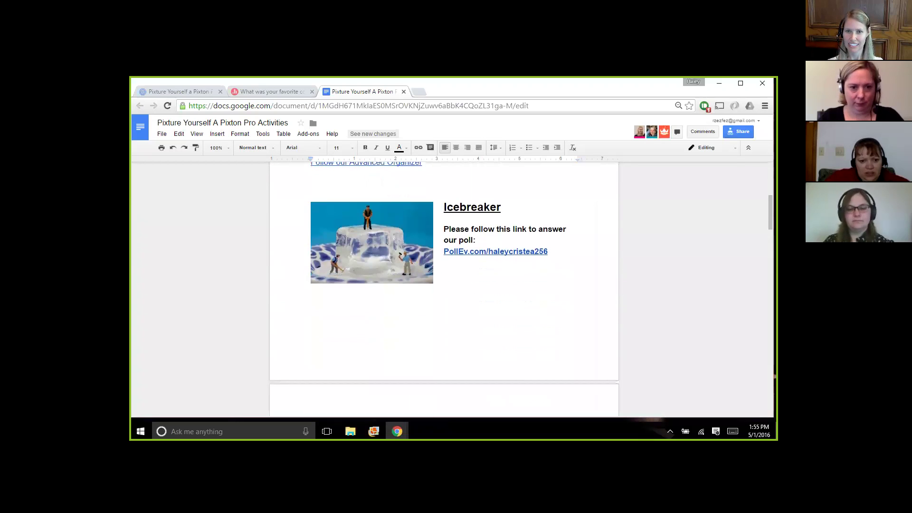
pyautogui.scroll(5, 464, 255)
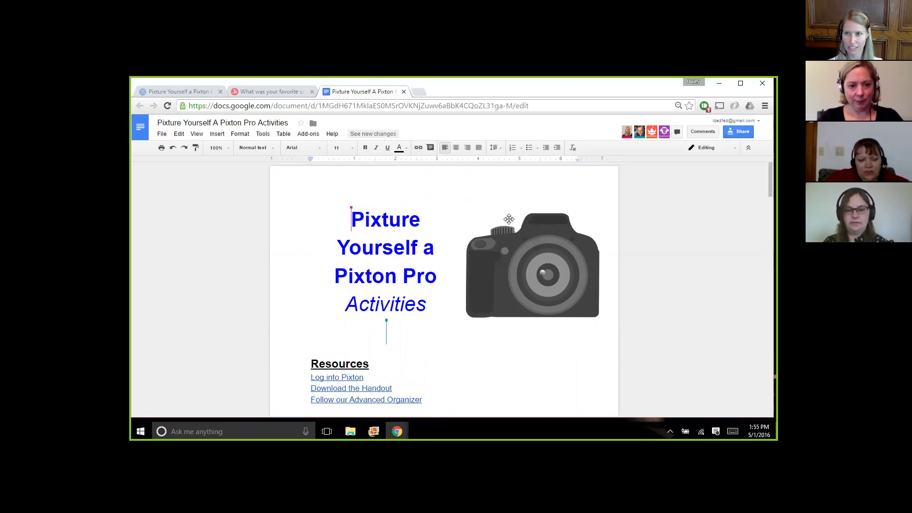
pyautogui.scroll(-1, 444, 290)
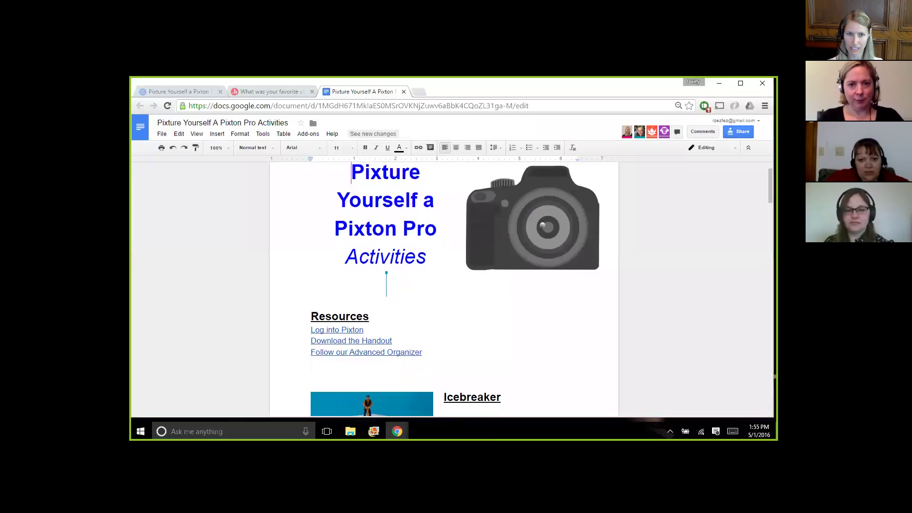
pyautogui.scroll(-3, 444, 285)
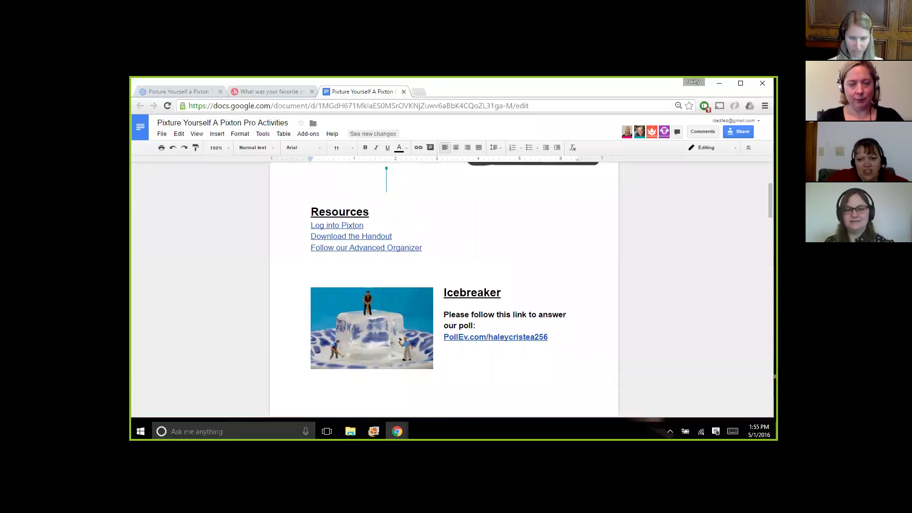
pyautogui.scroll(-6, 444, 285)
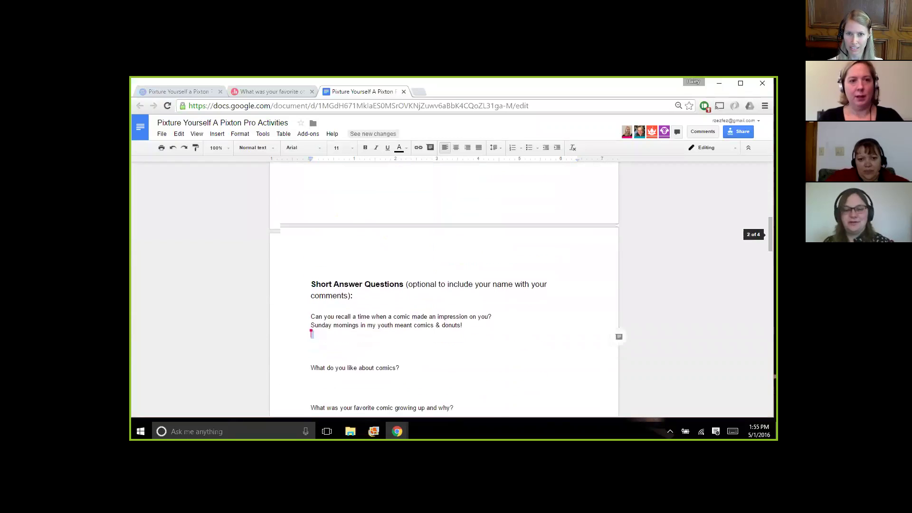
pyautogui.scroll(-1, 444, 285)
pyautogui.scroll(1, 444, 285)
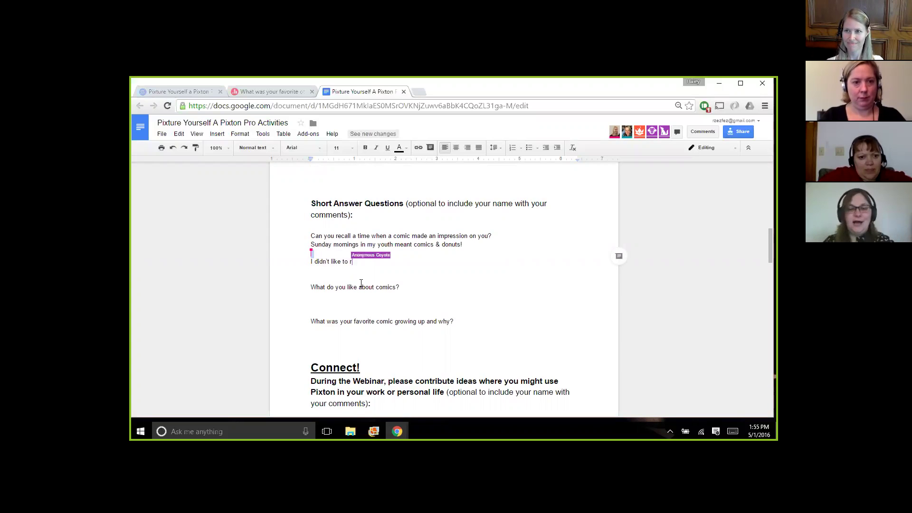
# - Revisit the poll word cloud, the document's Icebreaker poll link and the participants' responses under Short Answer Questions
pyautogui.click(282, 91)
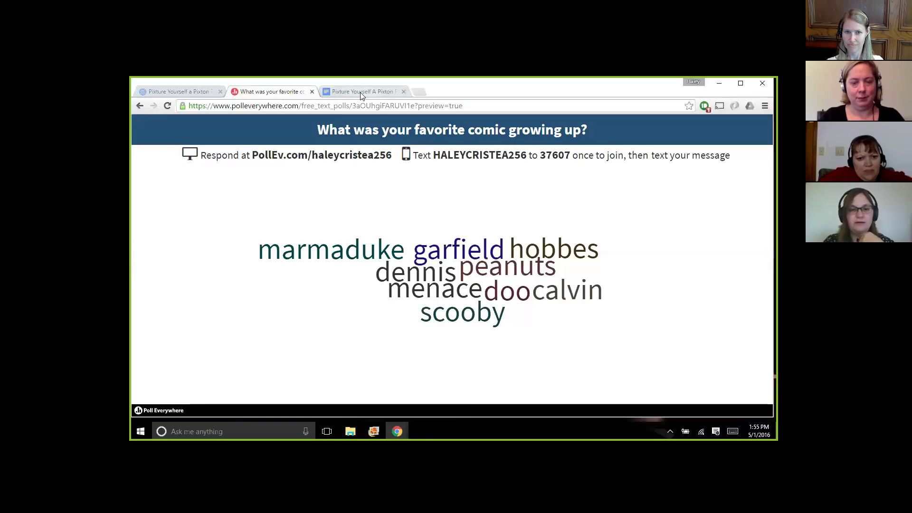
pyautogui.click(361, 91)
pyautogui.scroll(10, 444, 285)
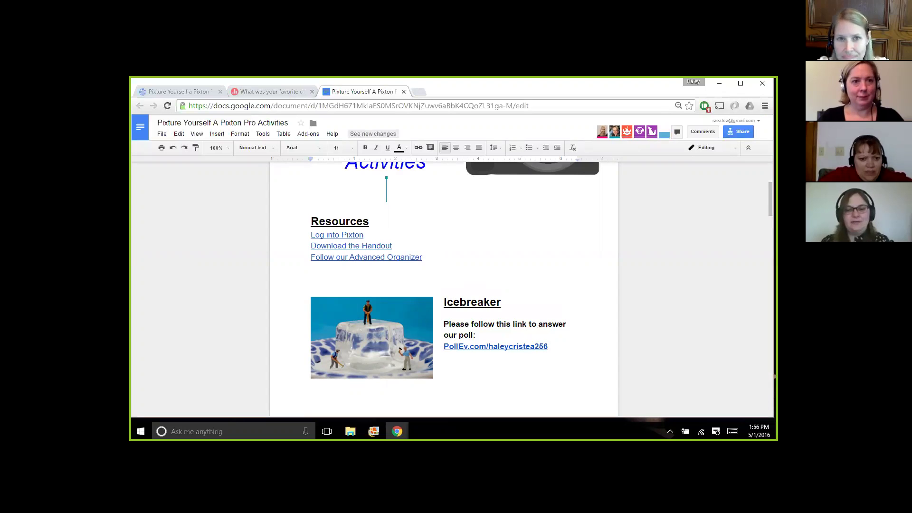
pyautogui.scroll(-2, 469, 261)
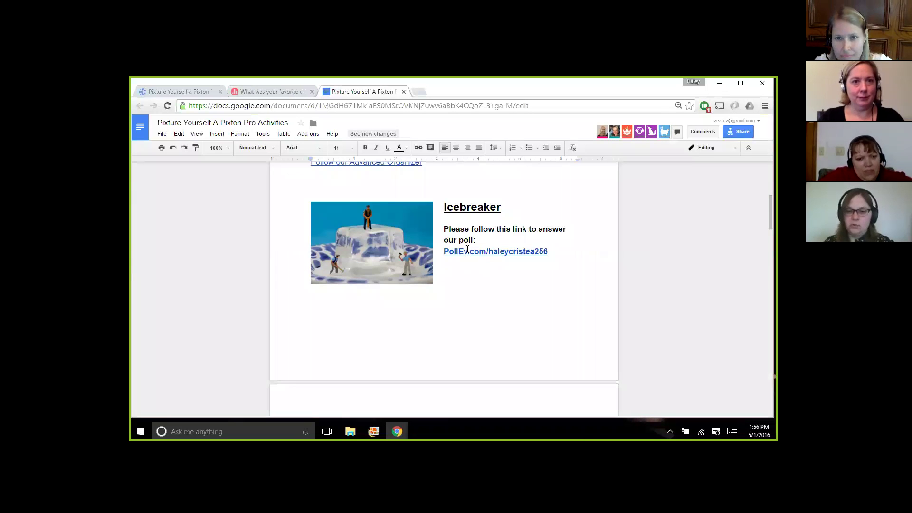
pyautogui.click(251, 94)
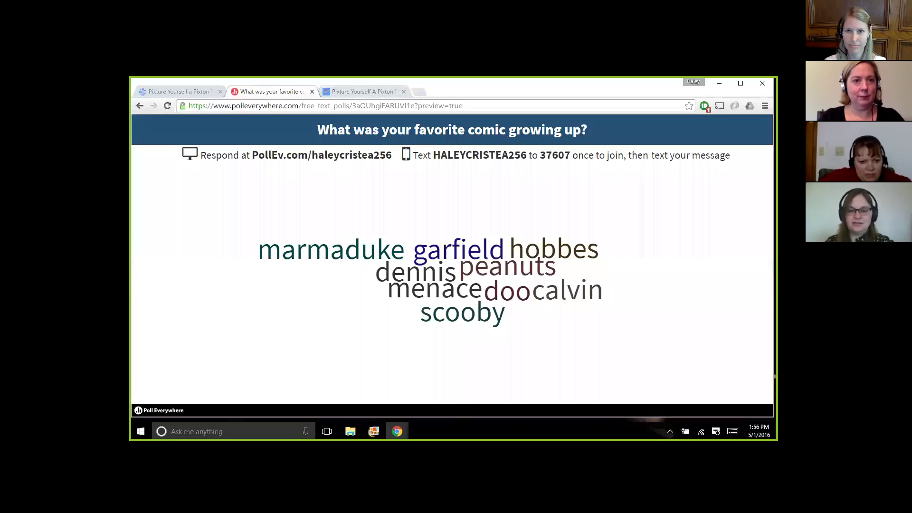
pyautogui.click(349, 93)
pyautogui.scroll(-5, 319, 236)
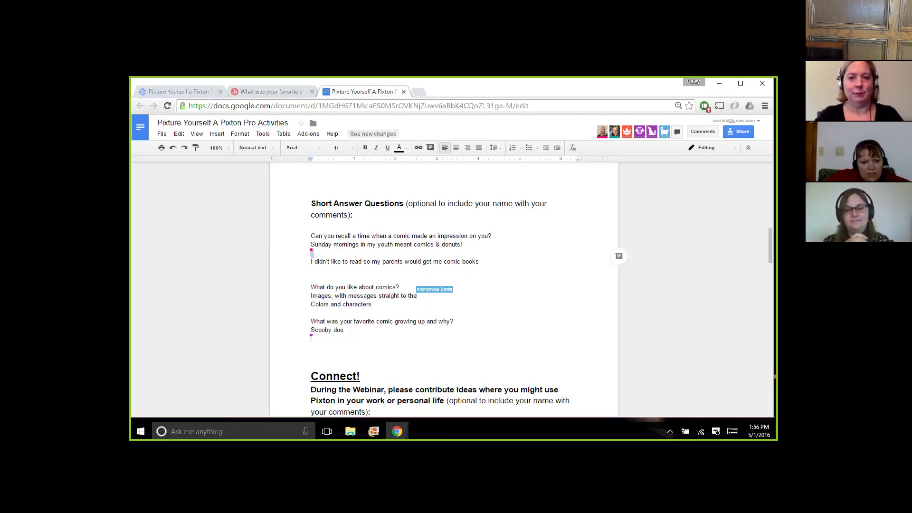
# - Compare the live poll word cloud with the word cloud image above the Short Answer Questions in the activities document
pyautogui.click(277, 92)
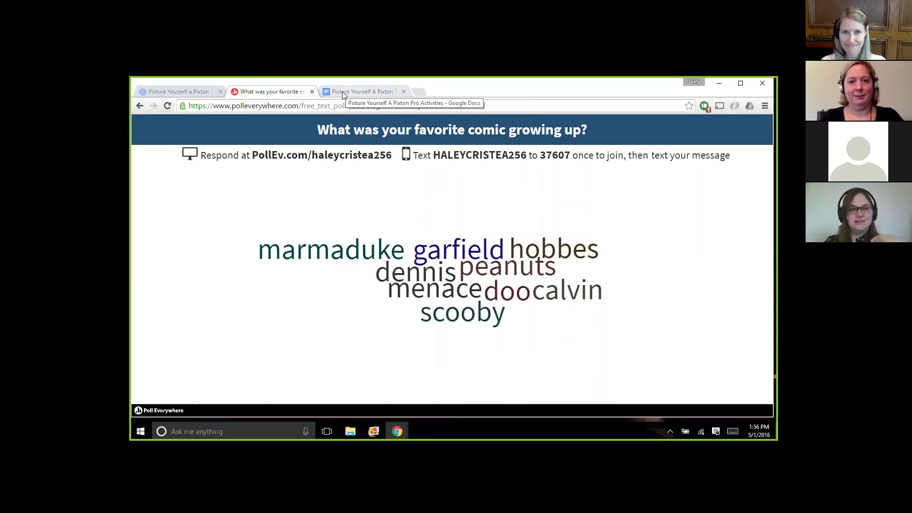
pyautogui.click(345, 92)
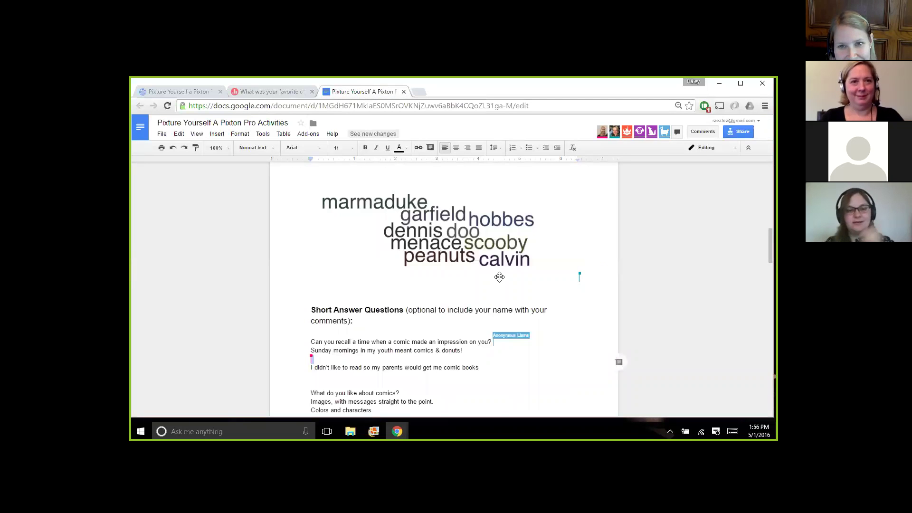
pyautogui.scroll(-2, 488, 284)
pyautogui.scroll(3, 444, 290)
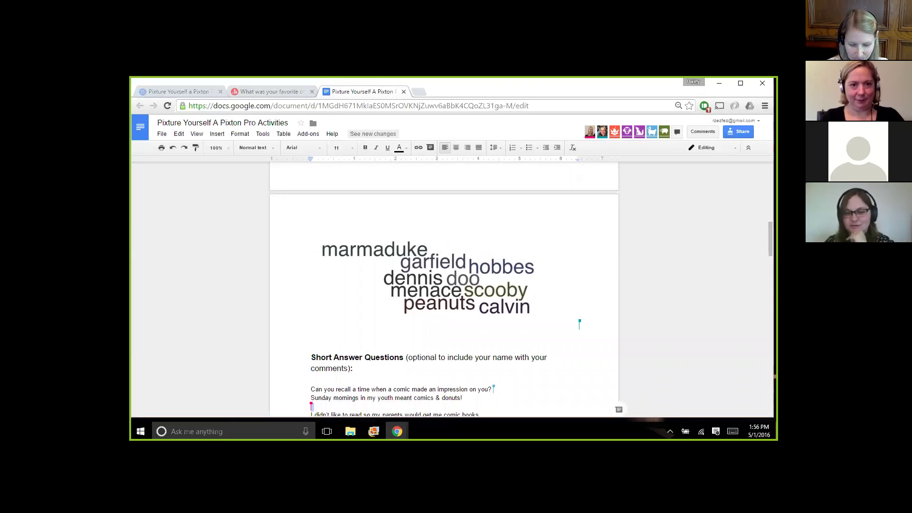
pyautogui.scroll(-2, 443, 289)
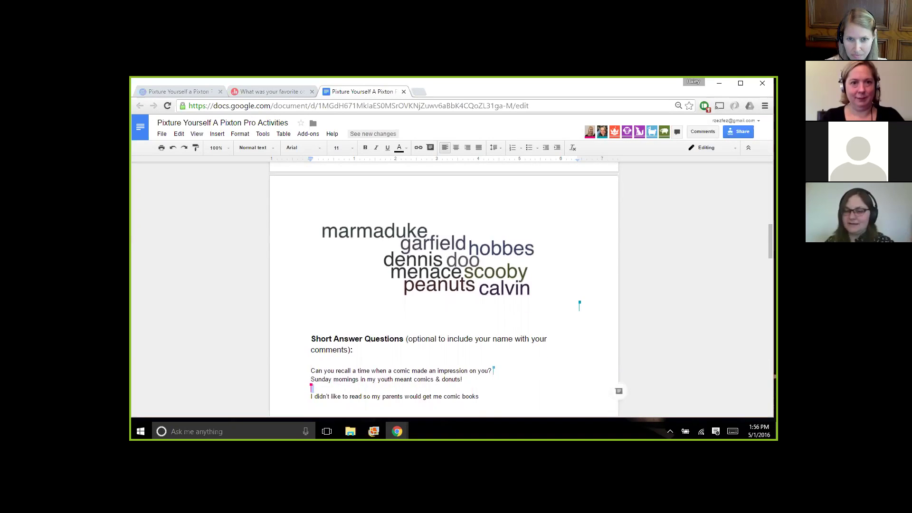
pyautogui.scroll(-1, 444, 290)
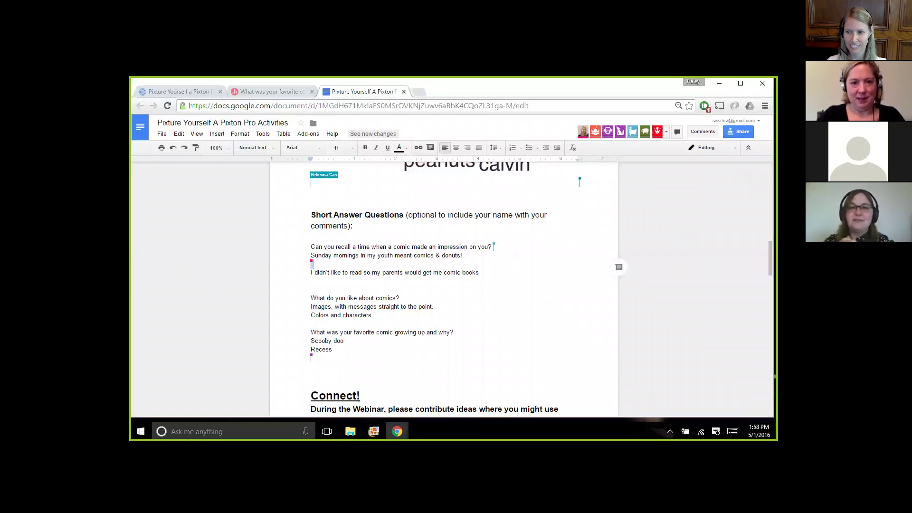
# - Examine the Connect! prompt, the updated word cloud and the participants' short answers about comics in the activities document
pyautogui.scroll(-2, 444, 290)
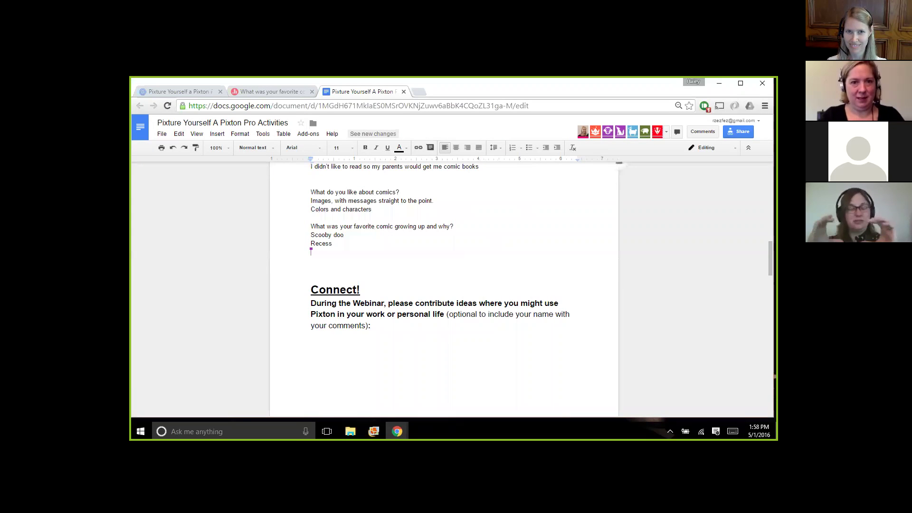
pyautogui.scroll(4, 444, 289)
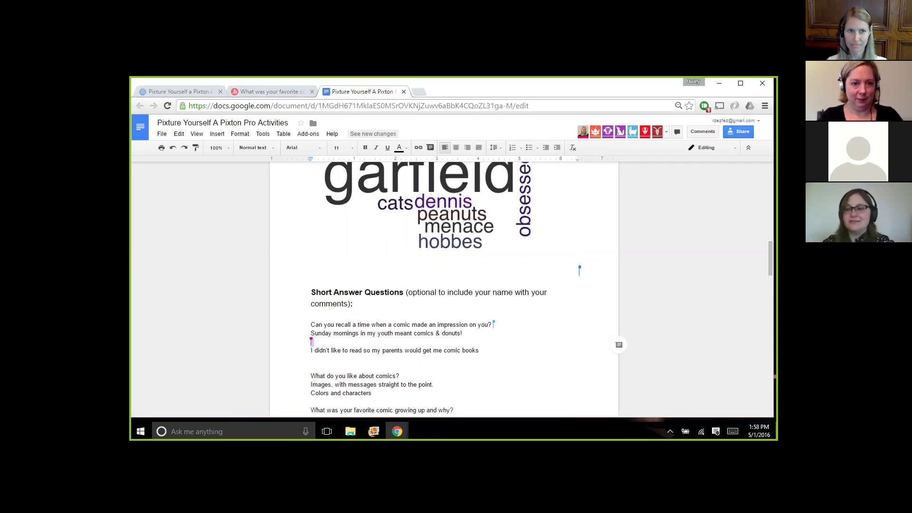
pyautogui.scroll(-2, 444, 285)
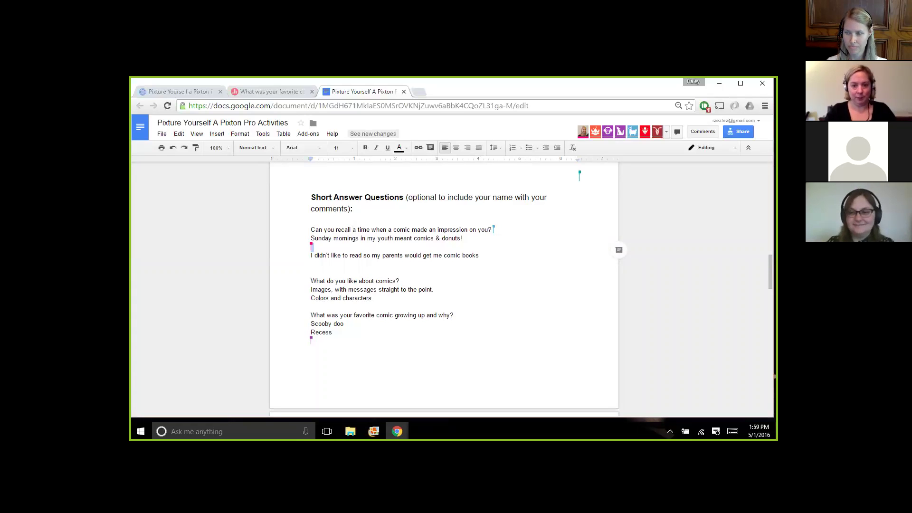
pyautogui.scroll(4, 444, 285)
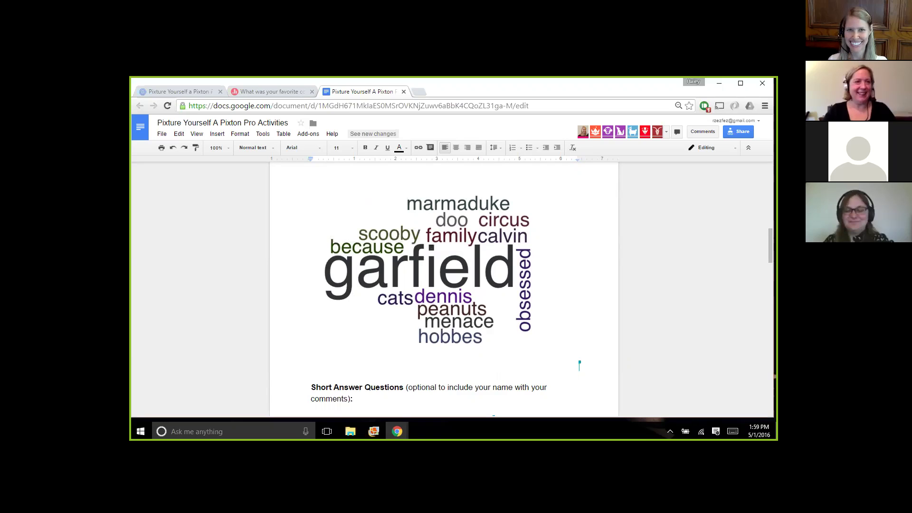
pyautogui.scroll(-1, 472, 212)
pyautogui.scroll(-2, 444, 285)
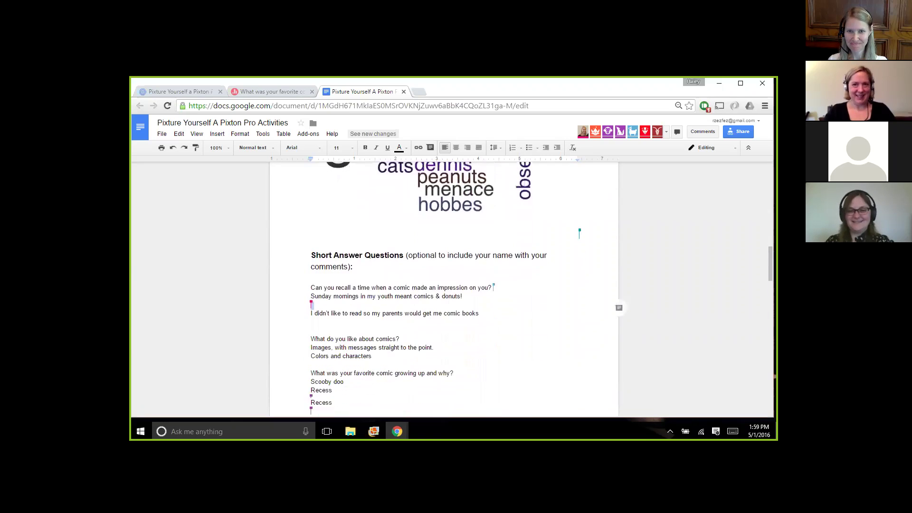
pyautogui.scroll(-1, 443, 285)
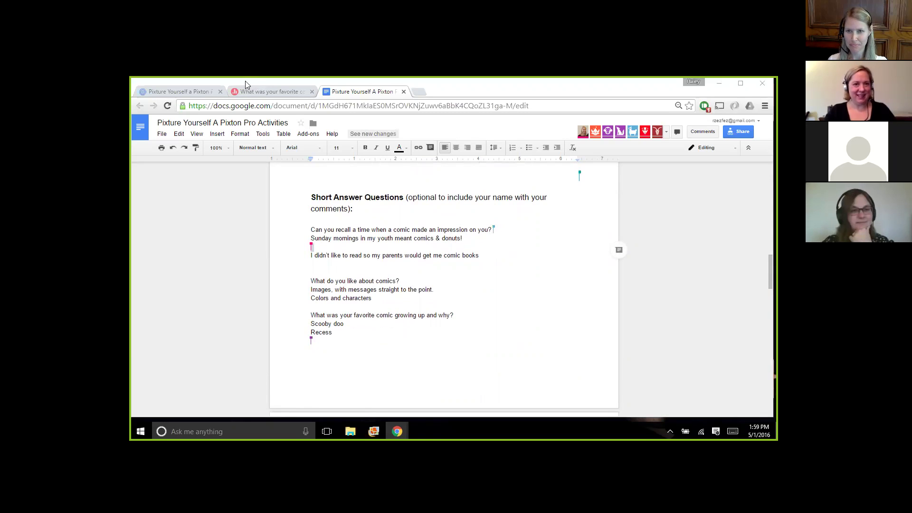
pyautogui.click(345, 323)
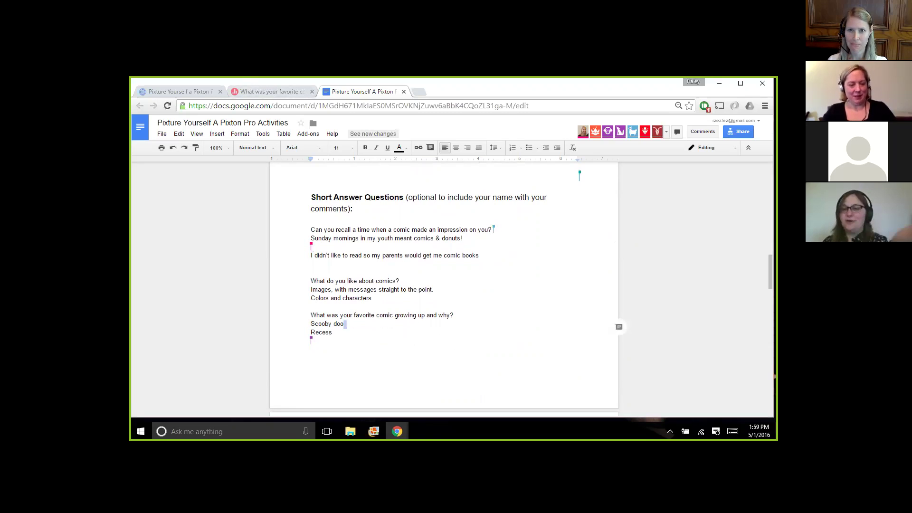
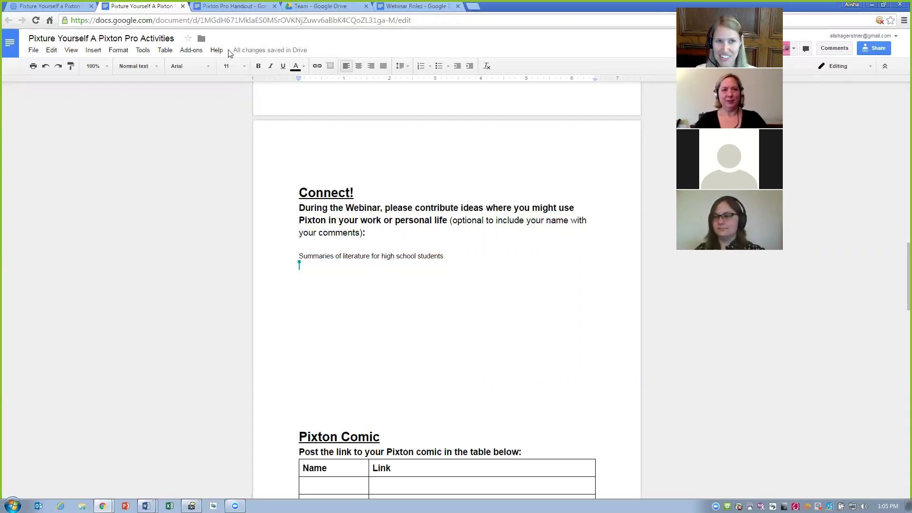
# - Open the Pixton Pro Handout document at its welcome and Navigation Basics page
pyautogui.click(230, 6)
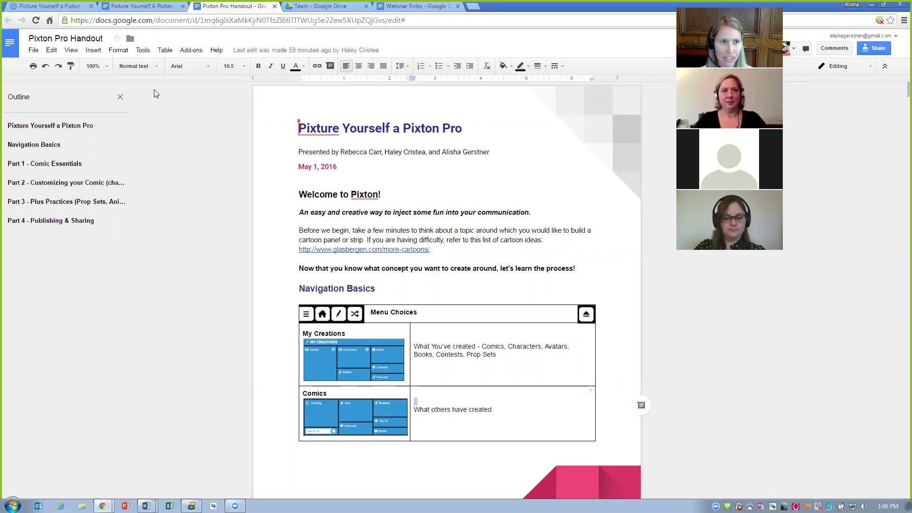
pyautogui.click(142, 50)
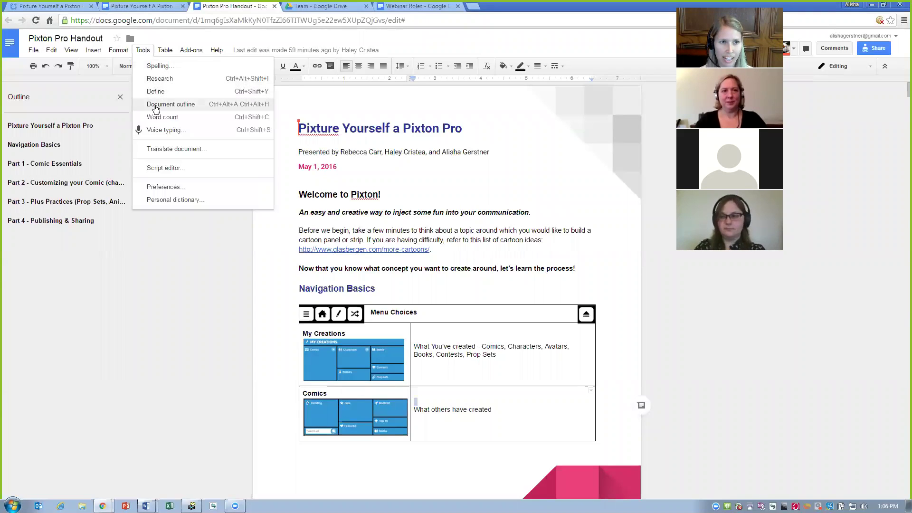
pyautogui.click(157, 261)
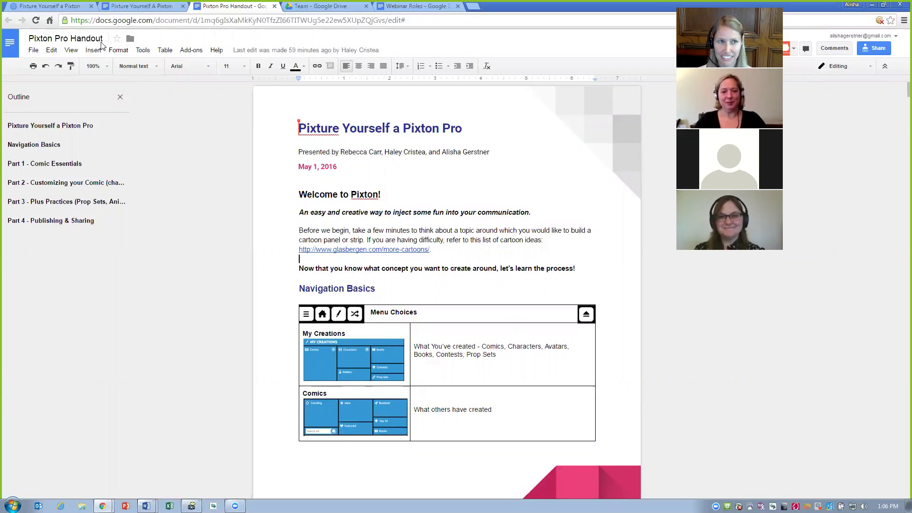
# - Return to the Prezi presentation and advance it from Pixton Introduction to the Comic Essentials slide
pyautogui.click(61, 8)
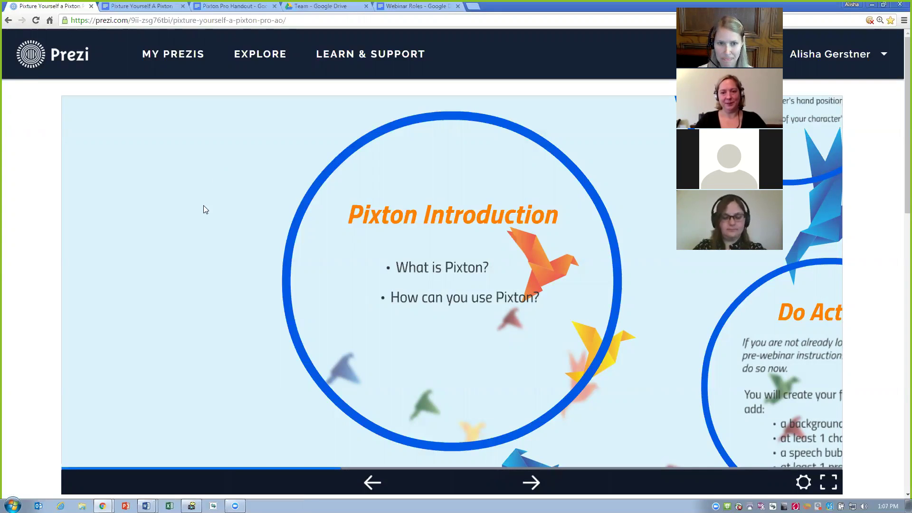
pyautogui.click(522, 483)
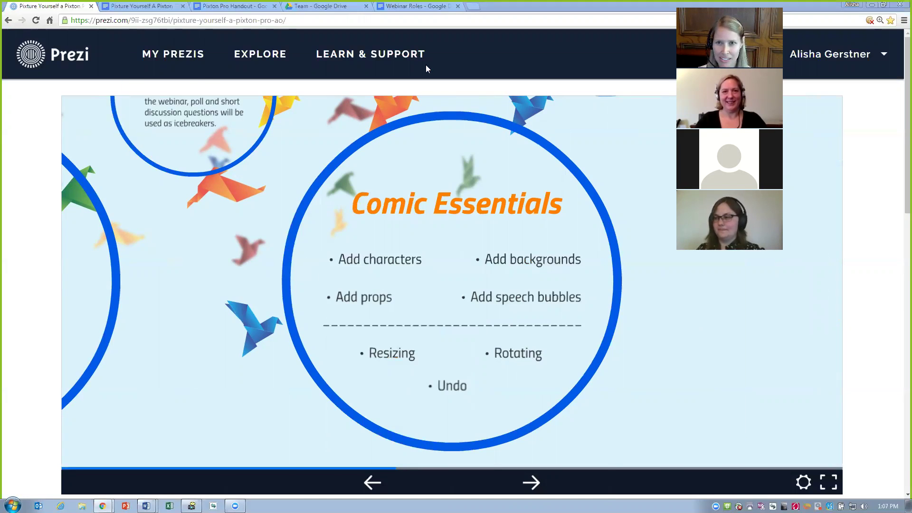
# - Switch to the Pixton site and create a new comic using the Comic Strip layout in Advanced mode
pyautogui.hotkey('alt', 'Tab')
pyautogui.doubleClick(506, 64)
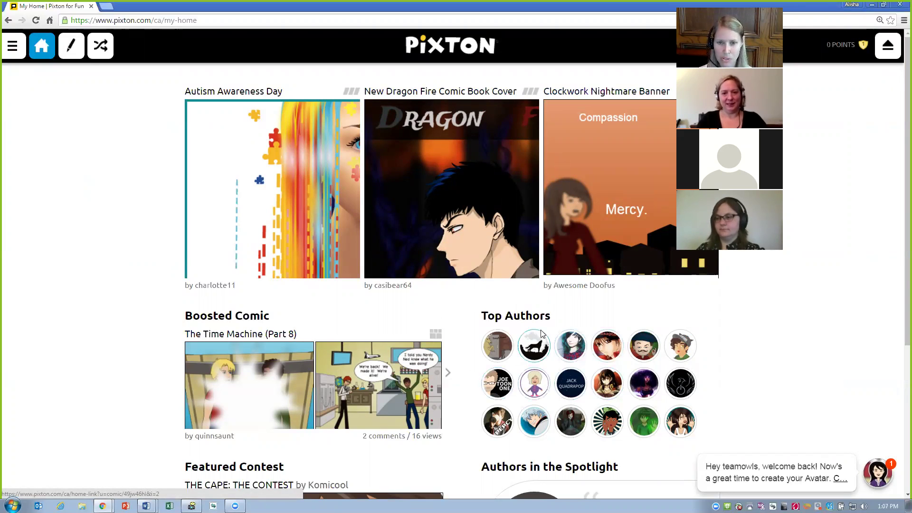
pyautogui.click(72, 53)
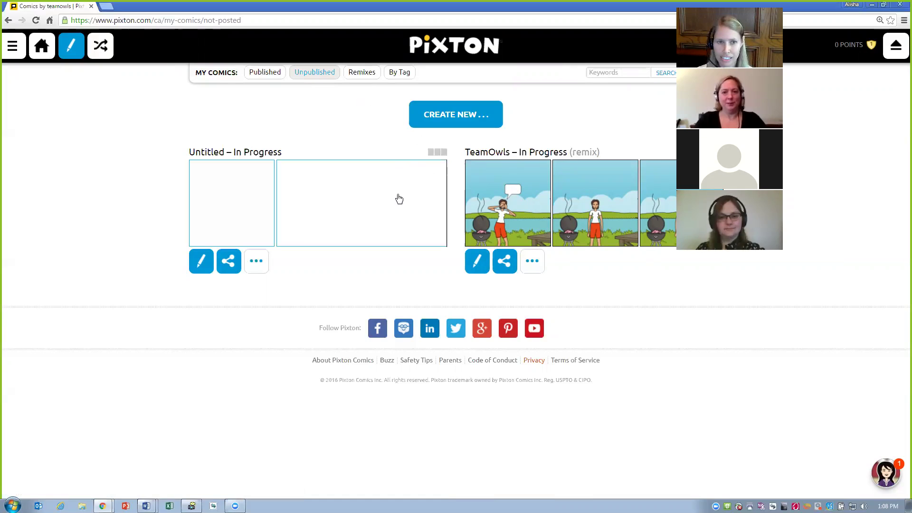
pyautogui.click(443, 127)
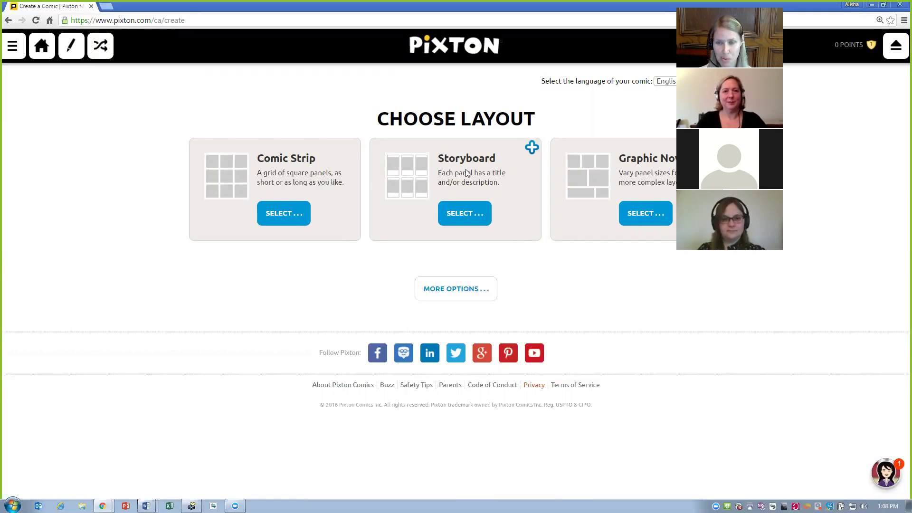
pyautogui.click(473, 295)
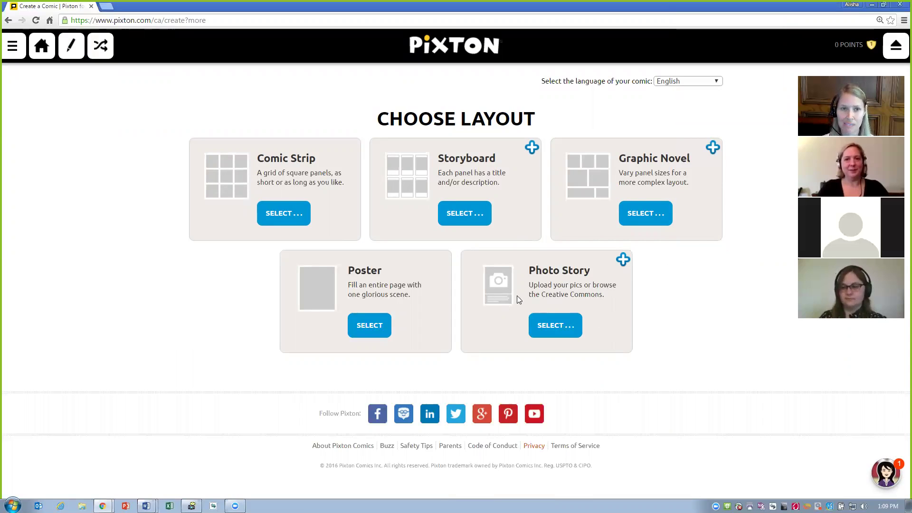
pyautogui.click(284, 222)
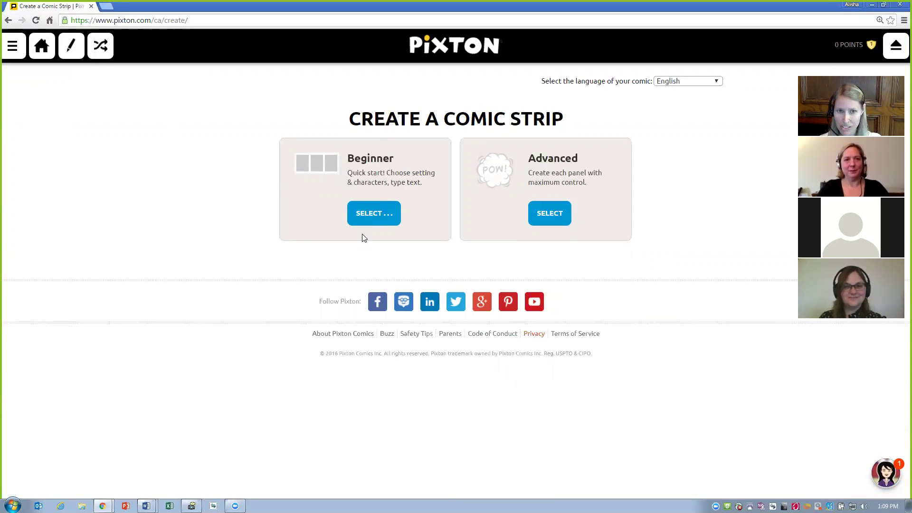
pyautogui.click(546, 221)
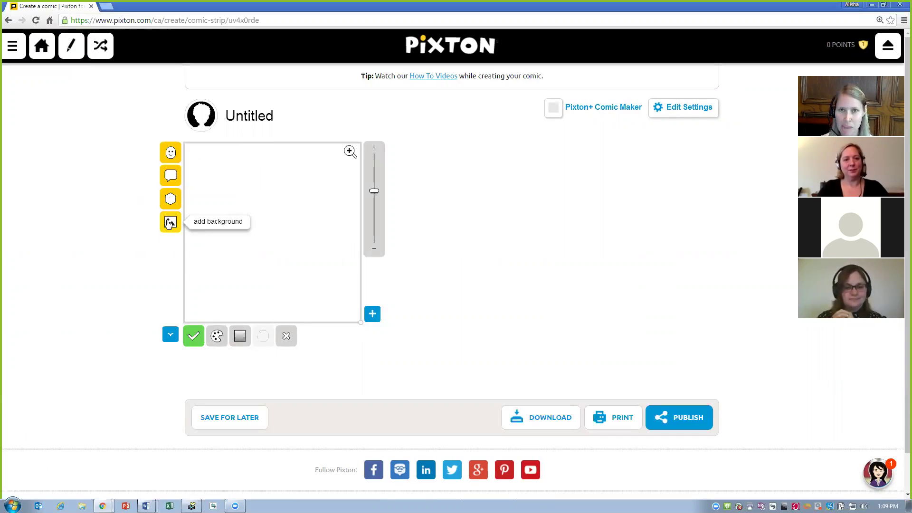
# - Open the character library for the empty panel and browse through the Preset Characters
pyautogui.click(163, 156)
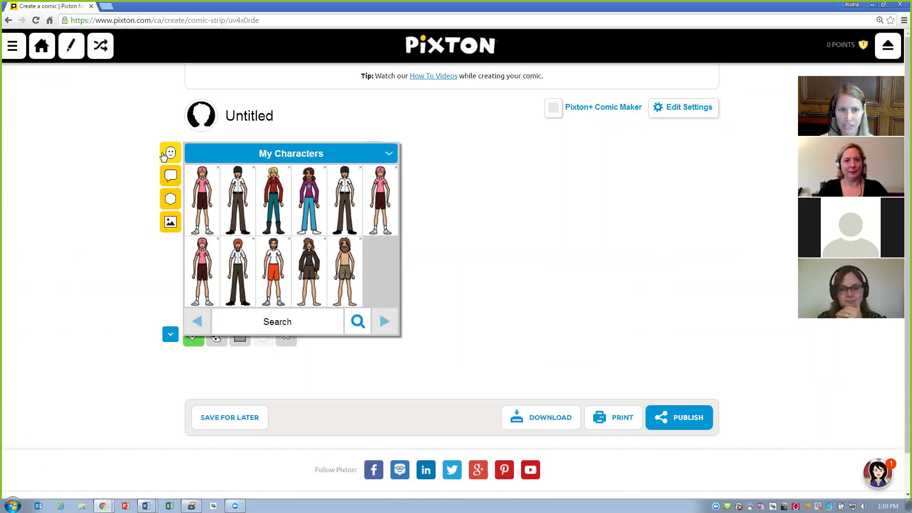
pyautogui.moveTo(244, 166)
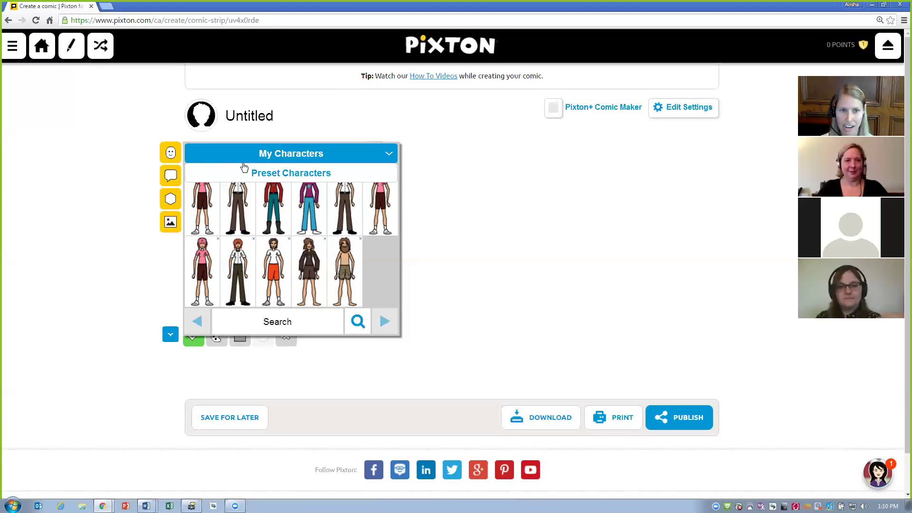
pyautogui.click(367, 173)
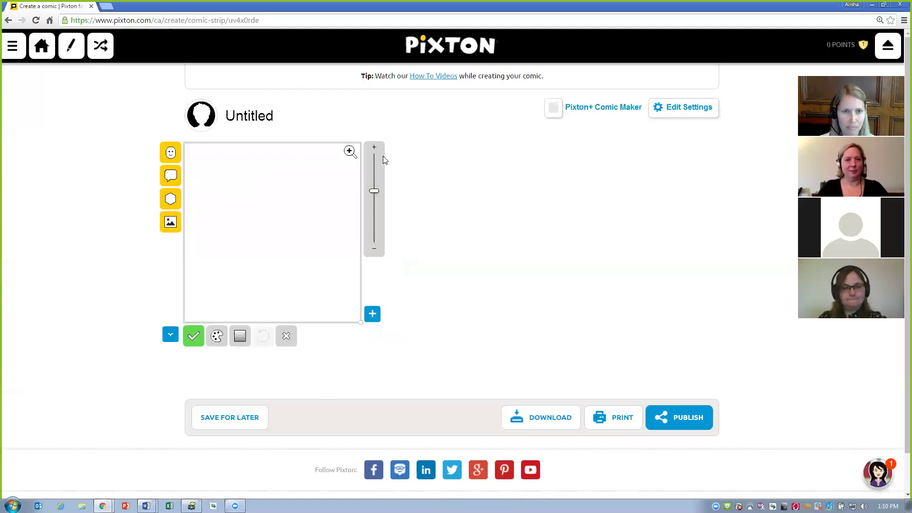
pyautogui.click(171, 153)
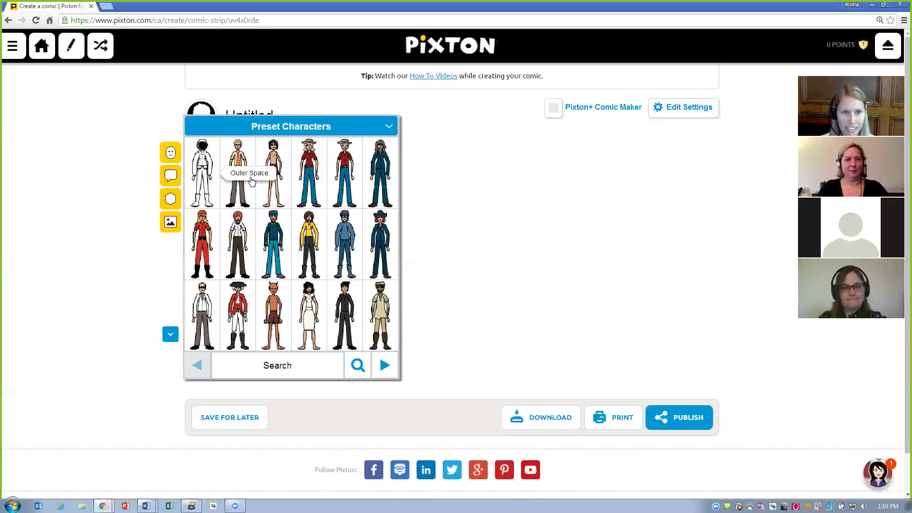
pyautogui.click(384, 366)
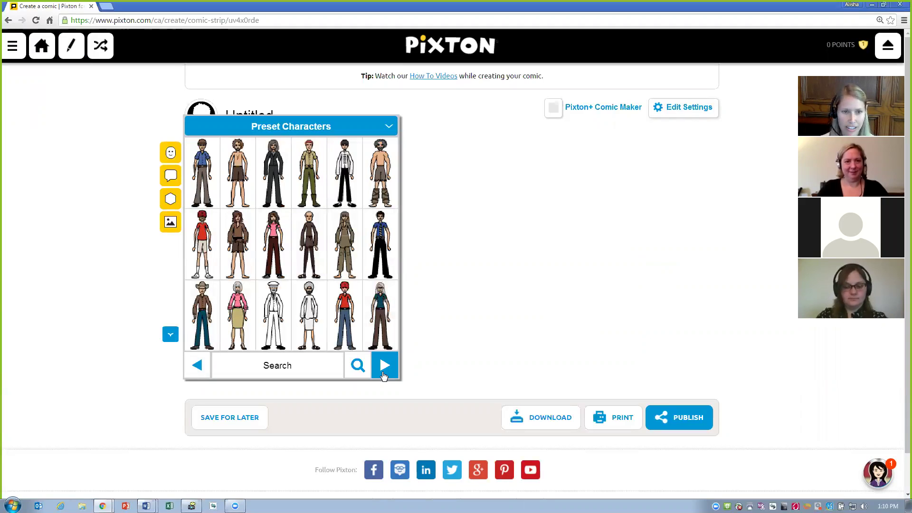
pyautogui.click(384, 375)
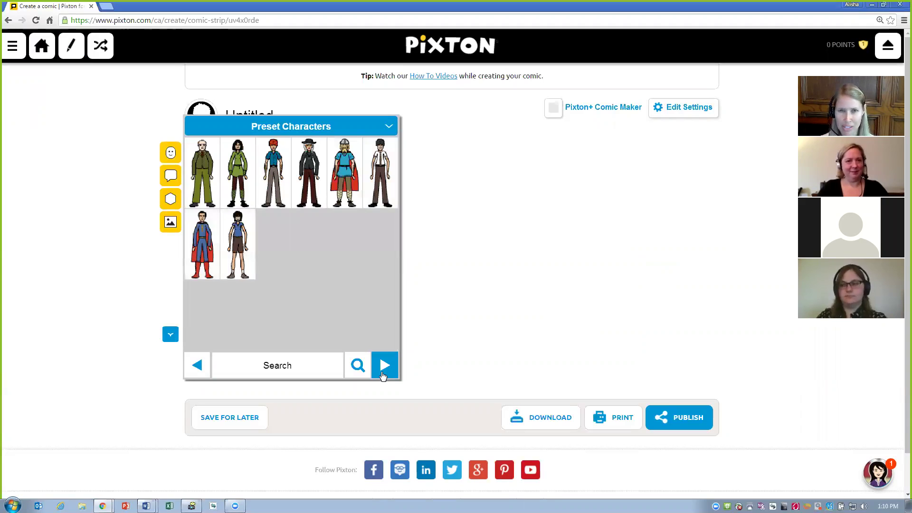
# - Search the Preset Characters for "astronaut", and clear the search to list all presets again
pyautogui.click(302, 366)
pyautogui.write('astronaut')
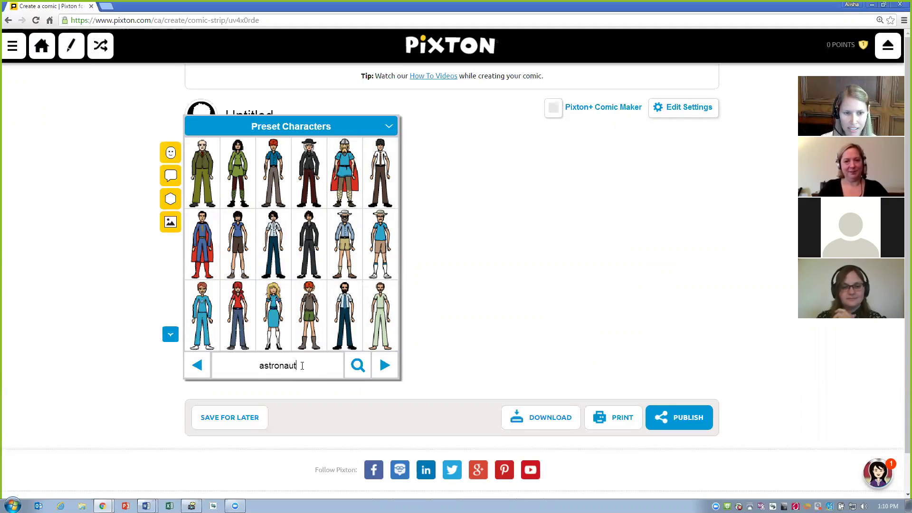
pyautogui.press('Return')
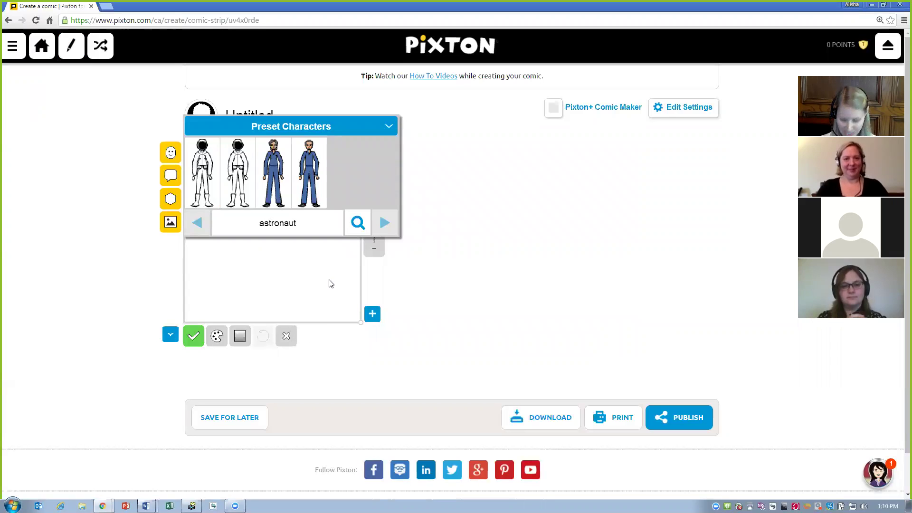
pyautogui.hotkey('ctrl', 'a')
pyautogui.press('BackSpace')
pyautogui.press('Return')
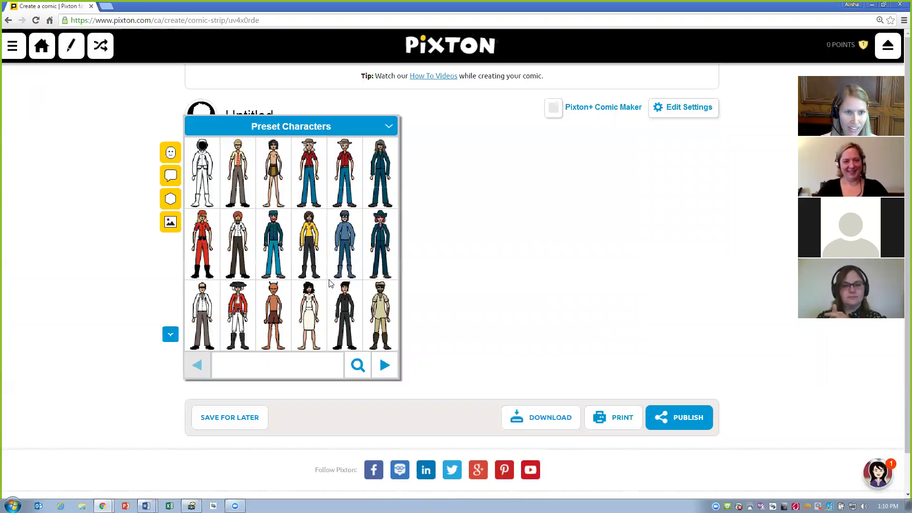
# - Add the dark-capped character in a white shirt and brown trousers from My Characters to the panel
pyautogui.click(390, 127)
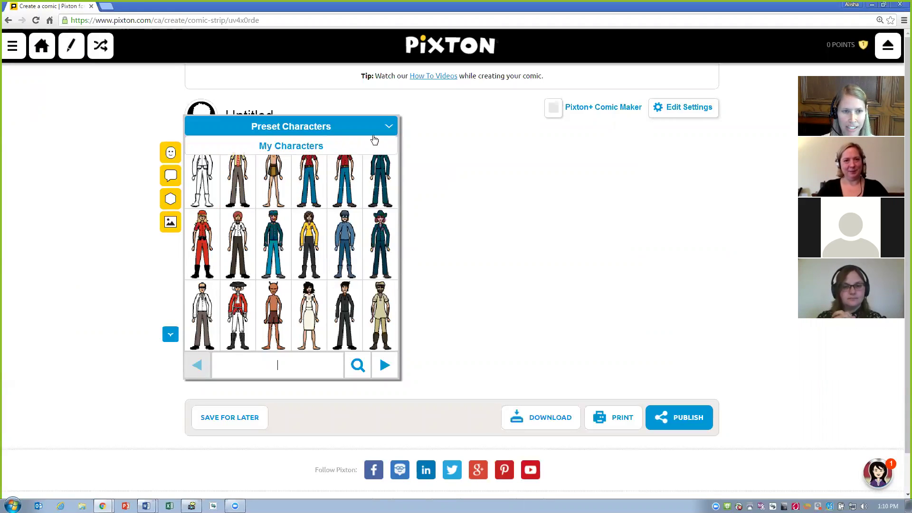
pyautogui.click(359, 148)
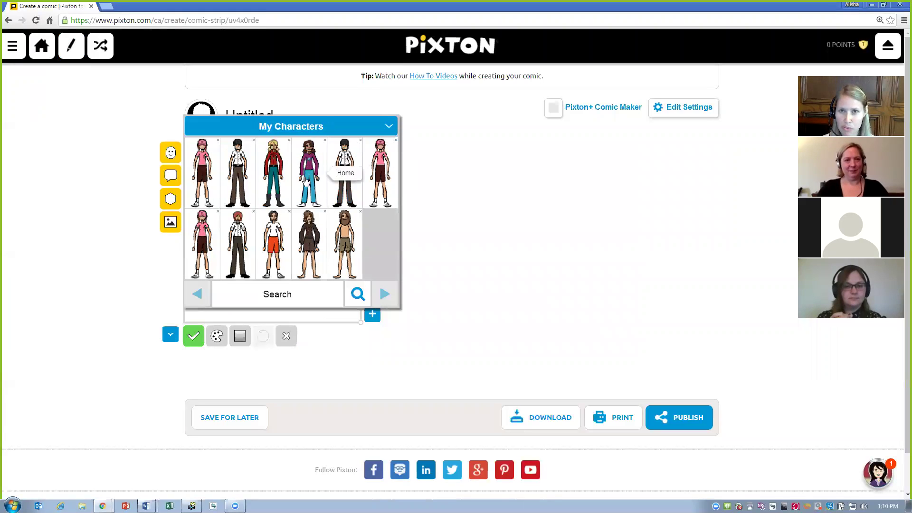
pyautogui.click(239, 177)
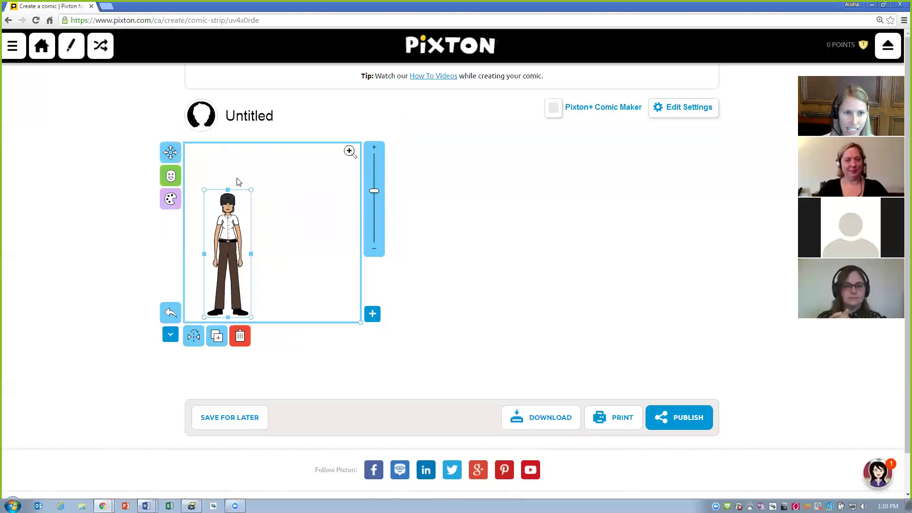
# - Scale the white-shirted character down, keeping it standing at the lower left of the comic panel
pyautogui.doubleClick(252, 257)
pyautogui.moveTo(276, 244); pyautogui.dragTo(249, 261)
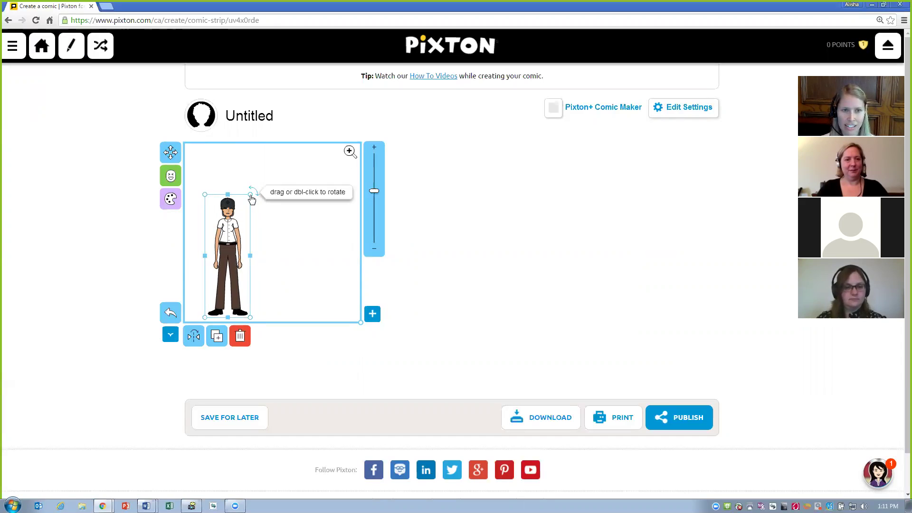
pyautogui.moveTo(252, 199); pyautogui.dragTo(227, 214)
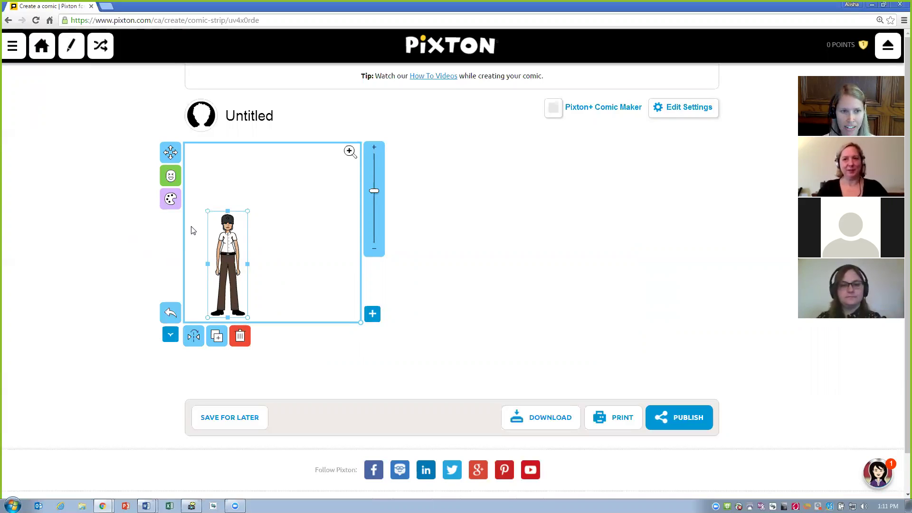
pyautogui.click(280, 198)
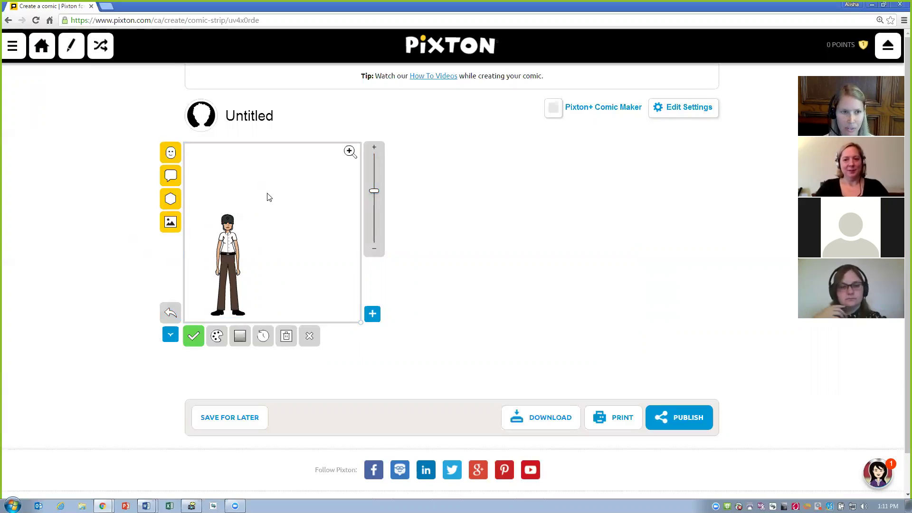
# - Add the pink-capped girl from My Characters and scale her down to stand slightly shorter than the first character
pyautogui.click(172, 153)
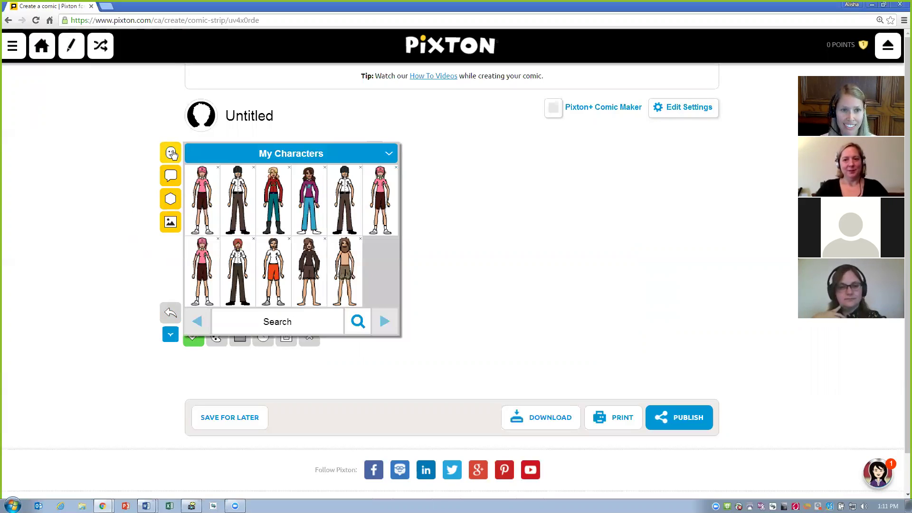
pyautogui.click(202, 199)
pyautogui.moveTo(316, 192); pyautogui.dragTo(319, 229)
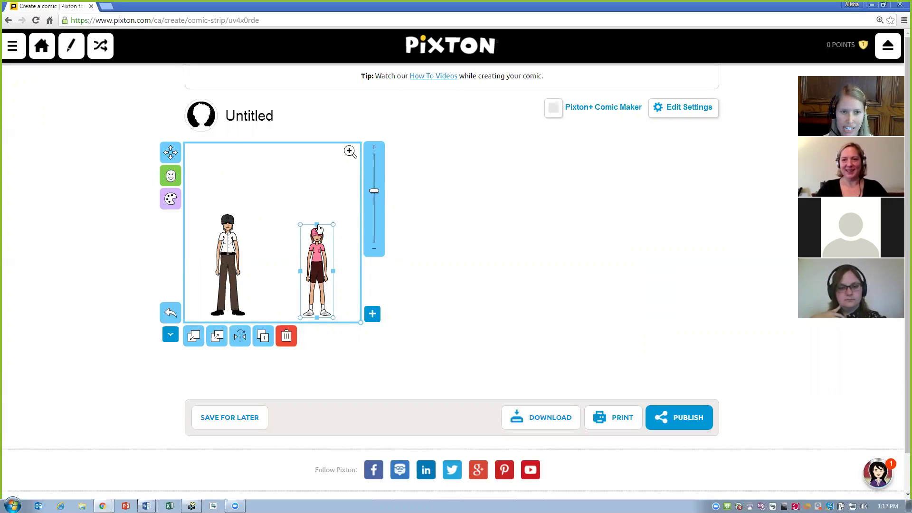
pyautogui.click(347, 236)
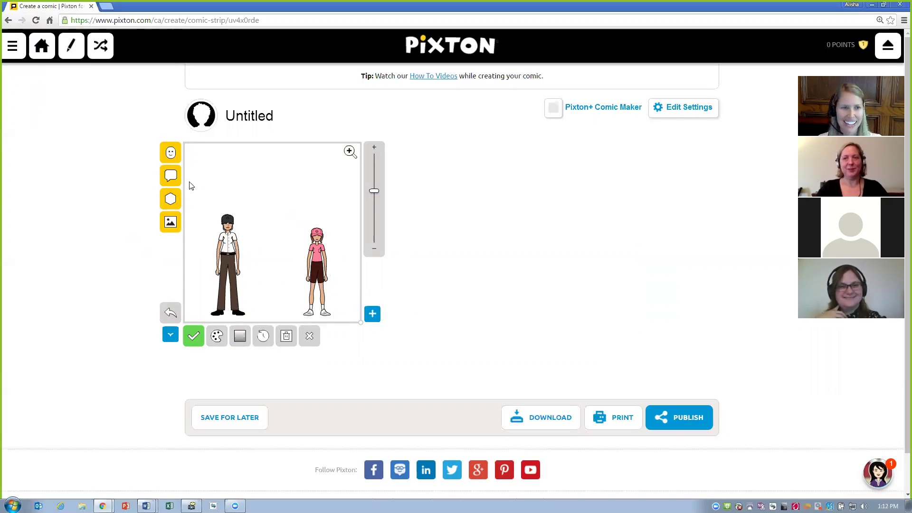
# - Add a speech bubble to the panel and attach its tail to the white-shirted character
pyautogui.click(175, 181)
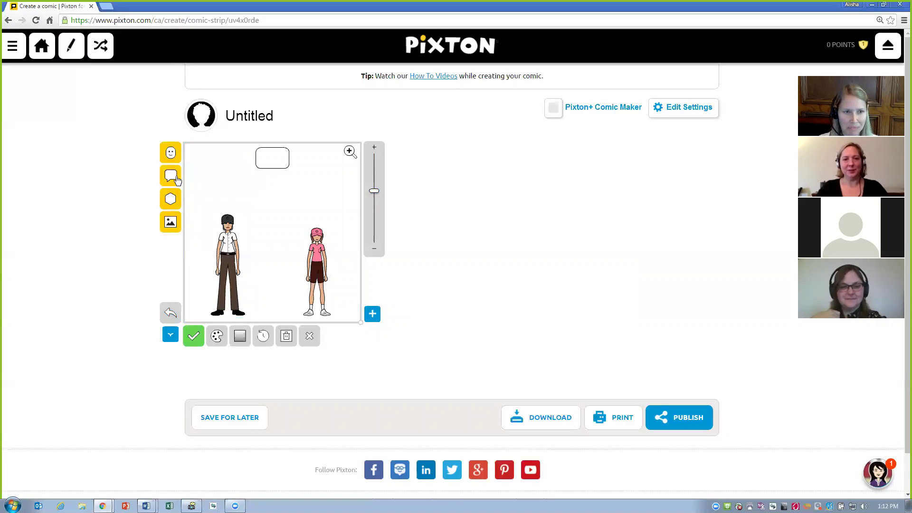
pyautogui.click(275, 163)
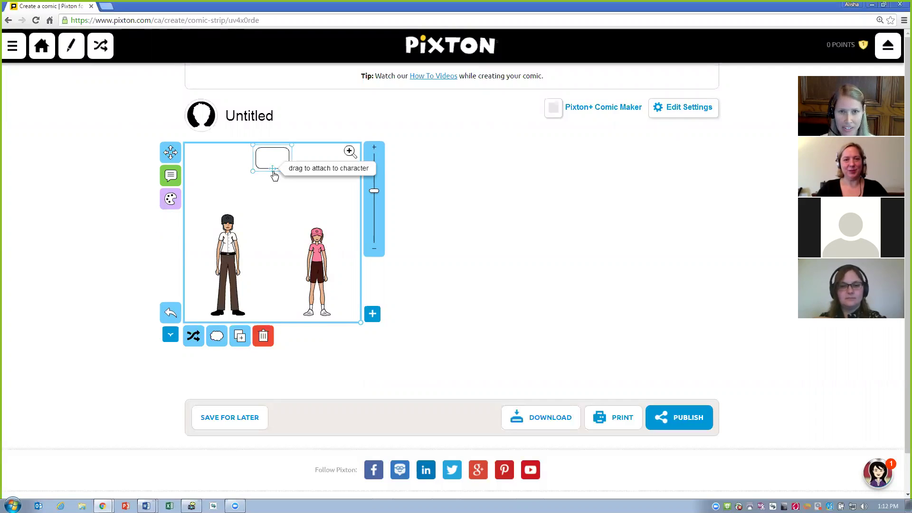
pyautogui.moveTo(274, 172); pyautogui.dragTo(254, 201)
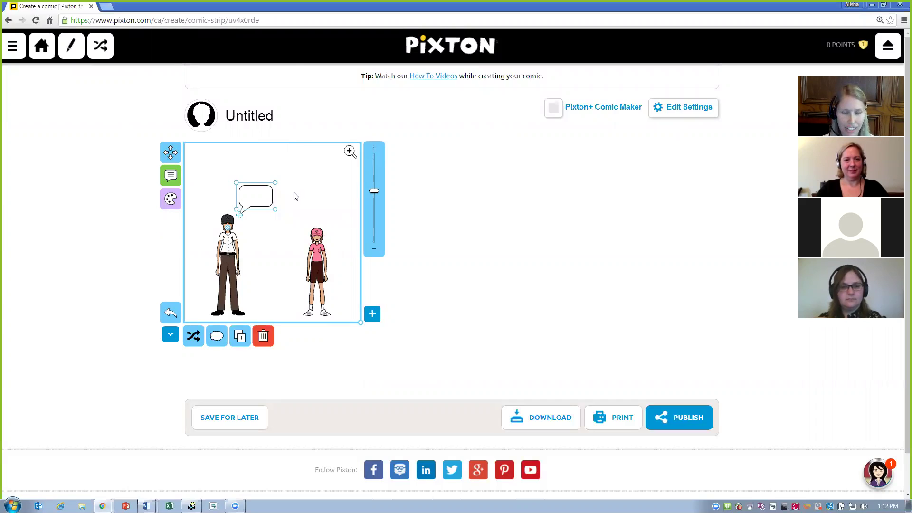
# - Fill the speech bubble with the text "You know, for something to be really well-designed, it must follow CARP."
pyautogui.doubleClick(260, 199)
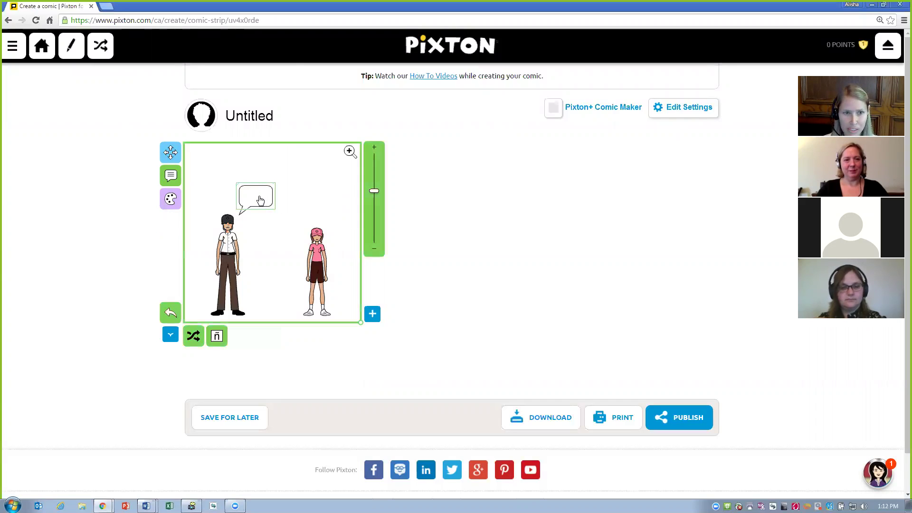
pyautogui.write('You')
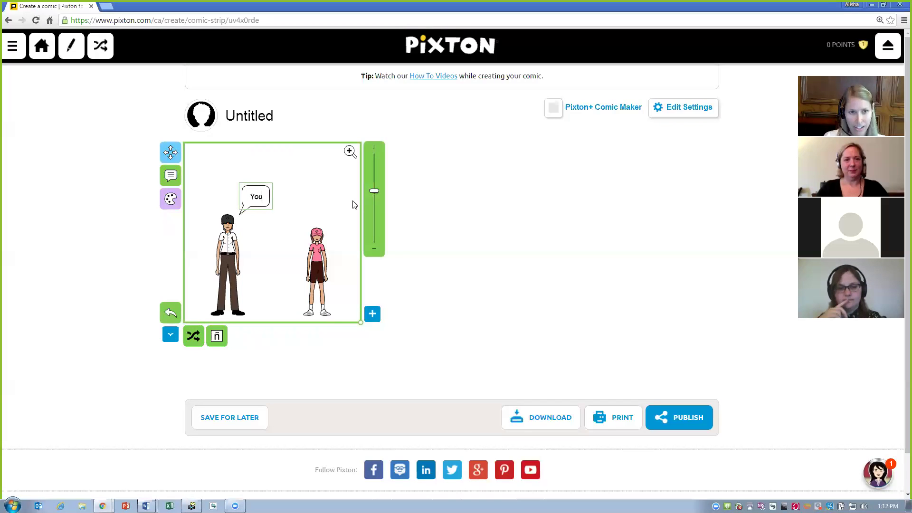
pyautogui.write(' know, for s')
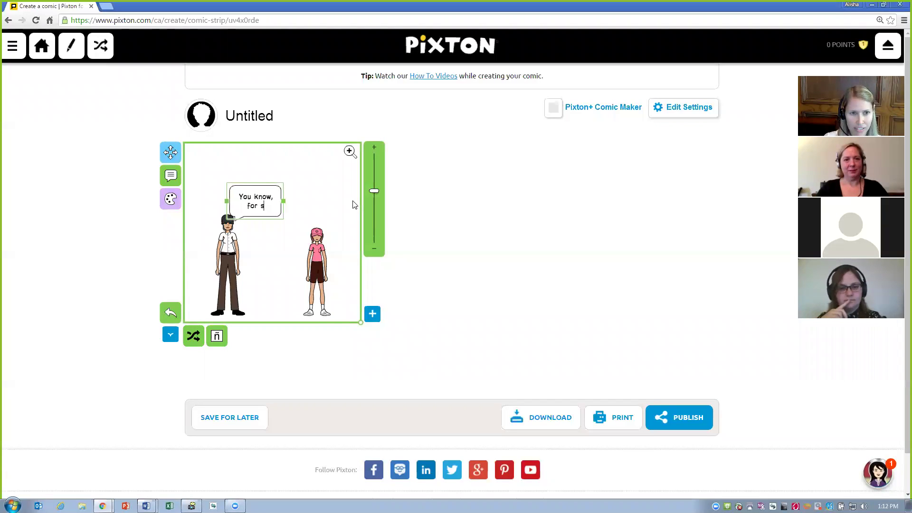
pyautogui.write('omething to be really')
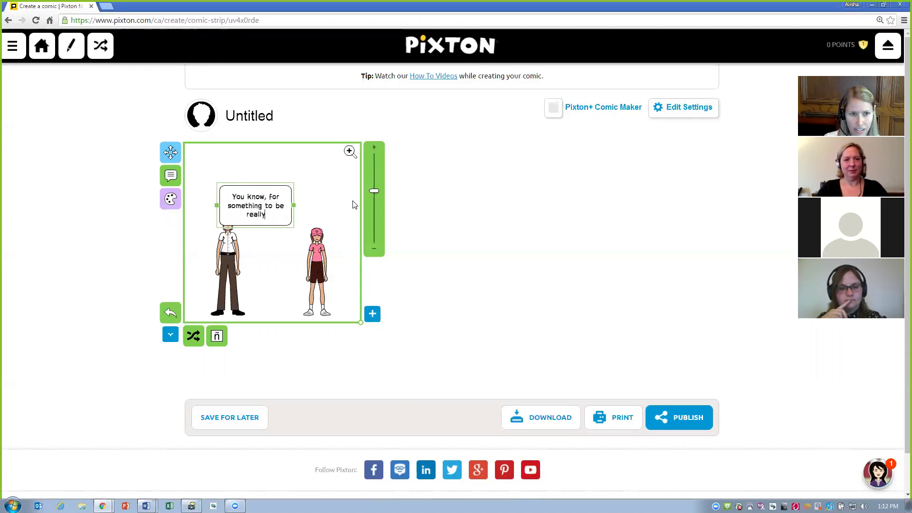
pyautogui.write(' well-design')
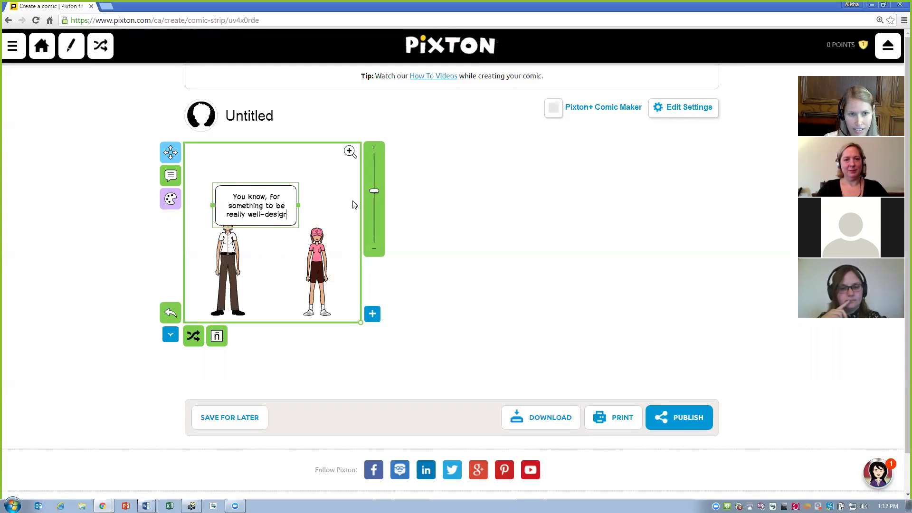
pyautogui.write('ed, it mus')
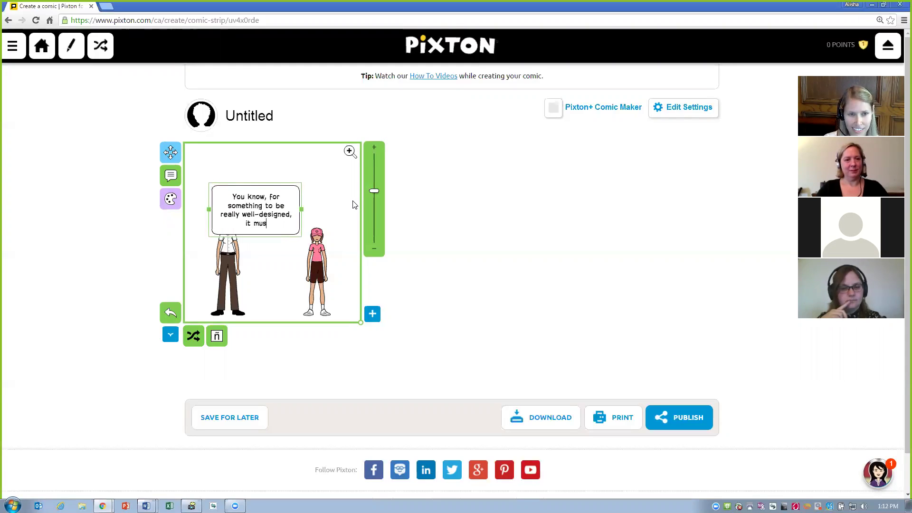
pyautogui.write('t follow CAR')
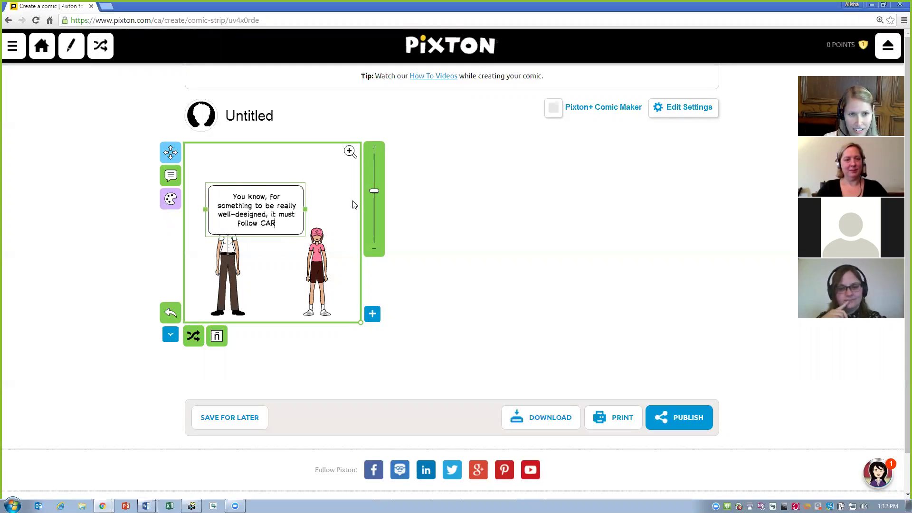
pyautogui.write('P.')
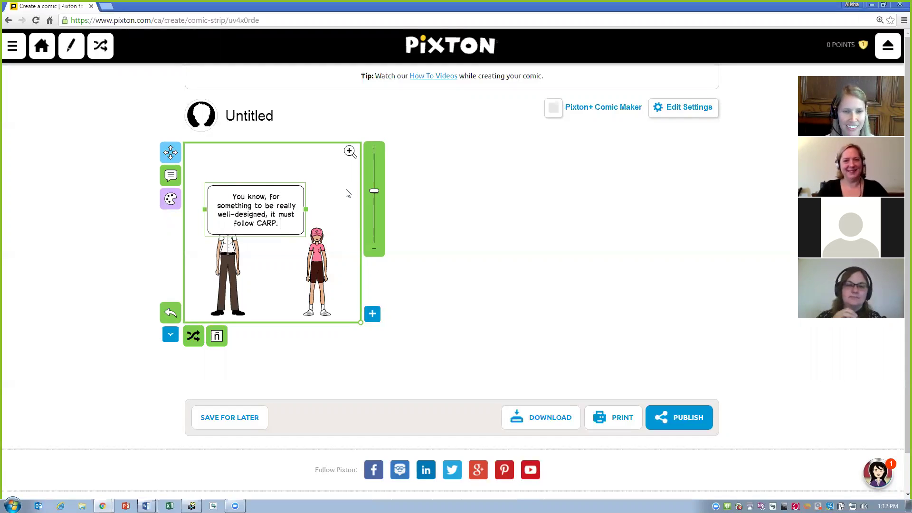
# - Move the speech bubble up so that it sits above the heads of both characters
pyautogui.click(348, 194)
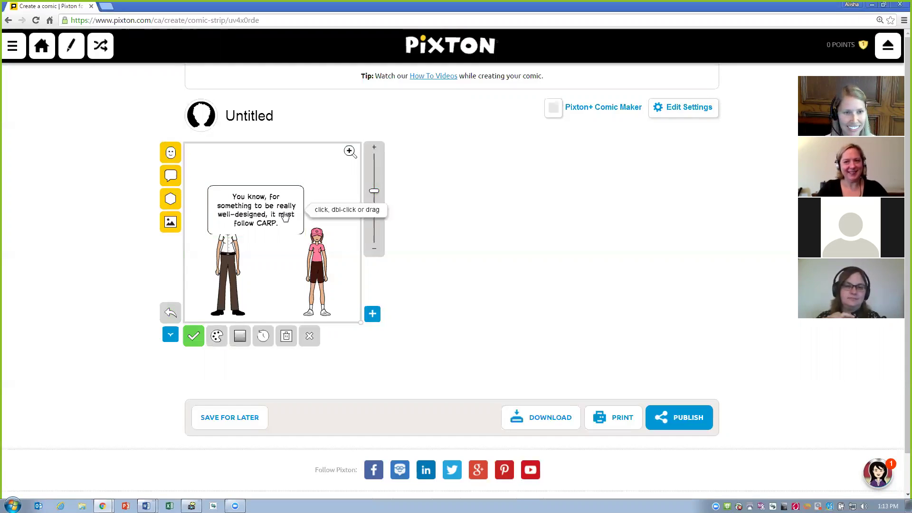
pyautogui.moveTo(263, 216); pyautogui.dragTo(285, 190)
pyautogui.click(337, 225)
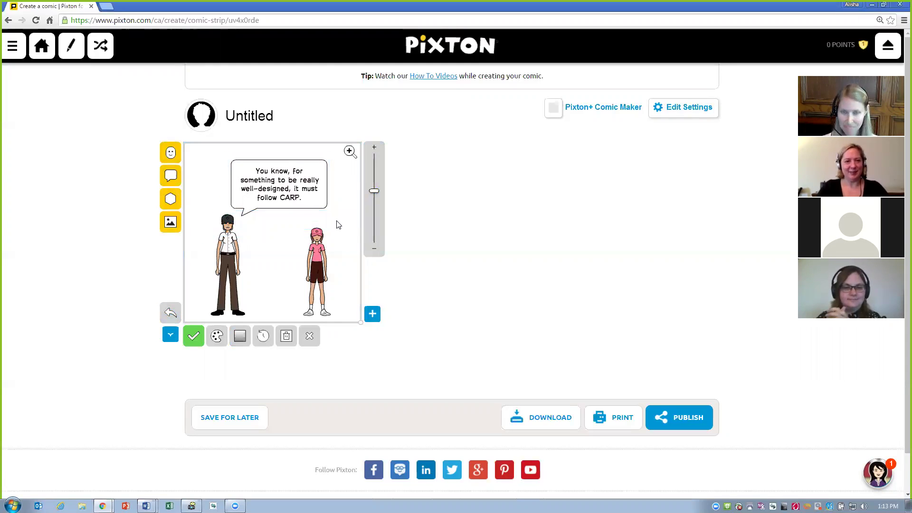
# - Browse the background sources and the preset backgrounds, including the variations of the Supermarket set
pyautogui.click(172, 229)
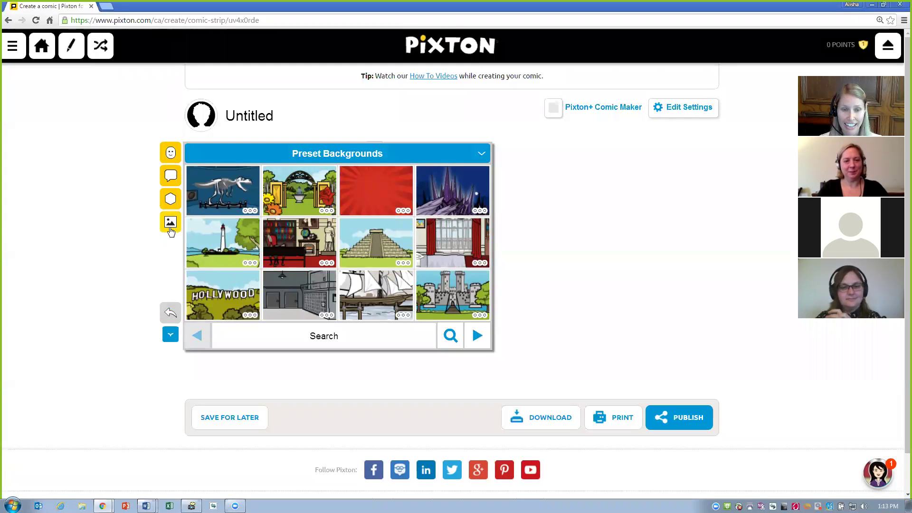
pyautogui.click(485, 156)
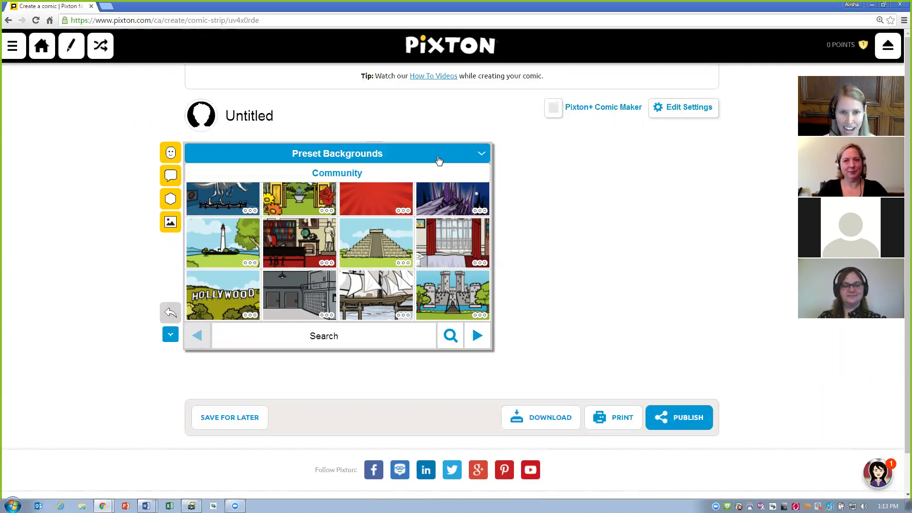
pyautogui.click(482, 154)
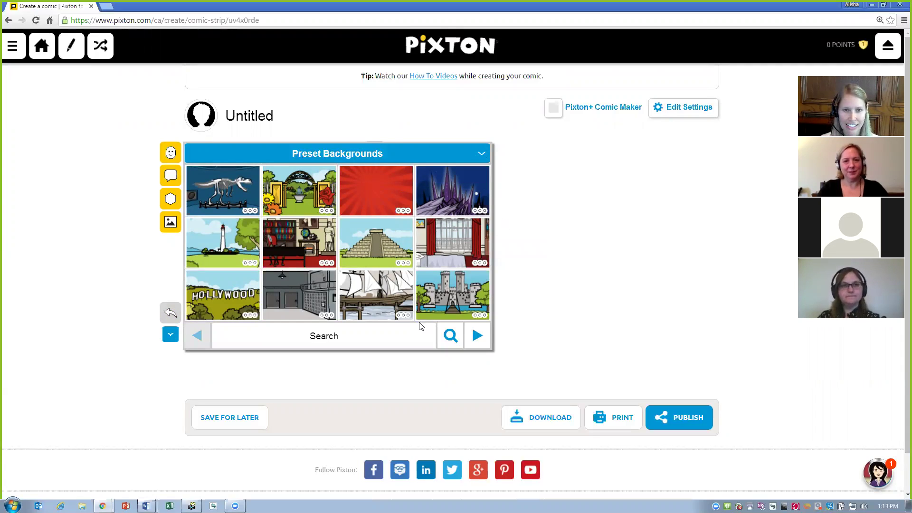
pyautogui.click(477, 336)
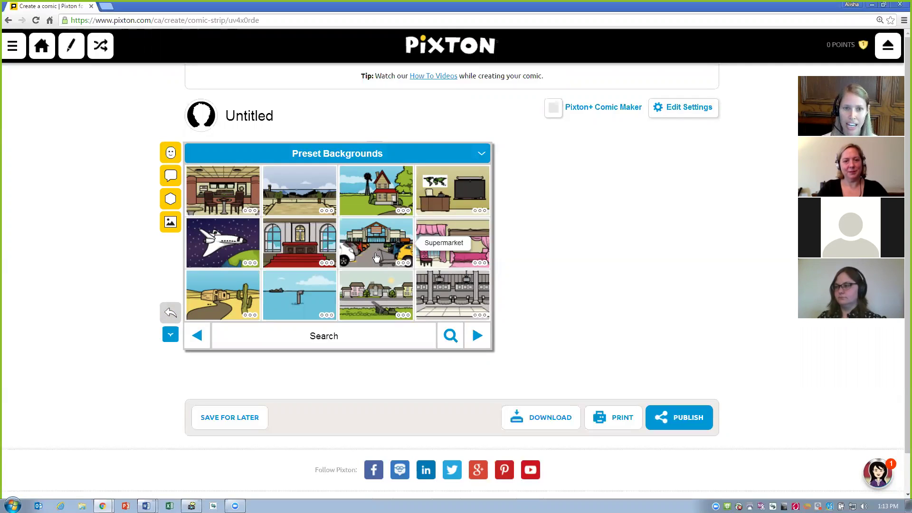
pyautogui.click(404, 264)
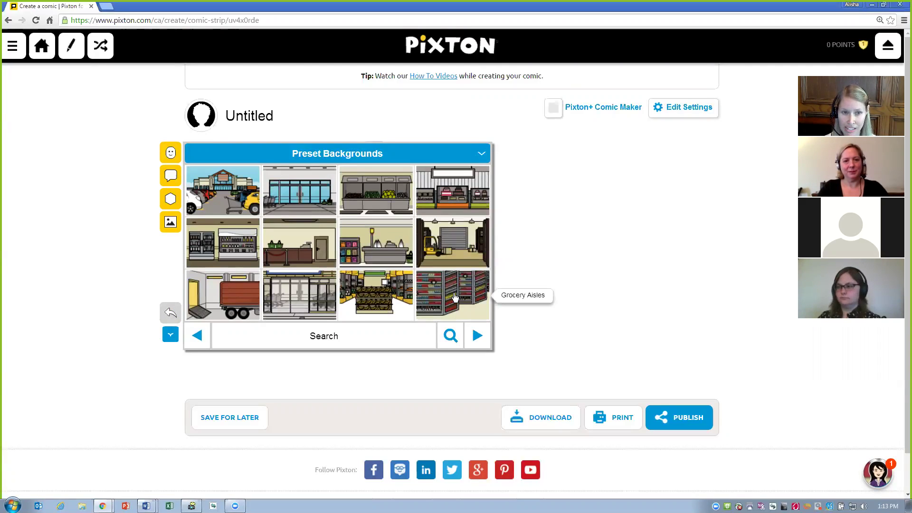
pyautogui.click(477, 336)
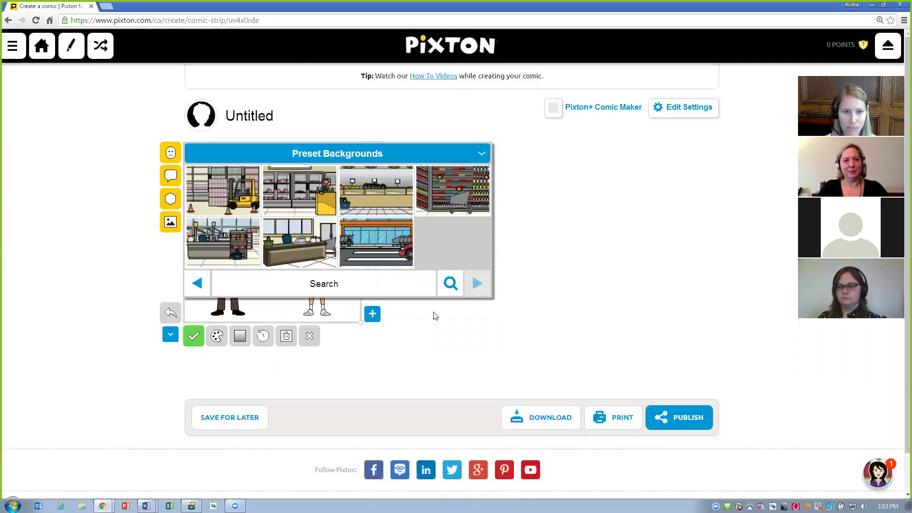
pyautogui.click(197, 285)
pyautogui.click(201, 291)
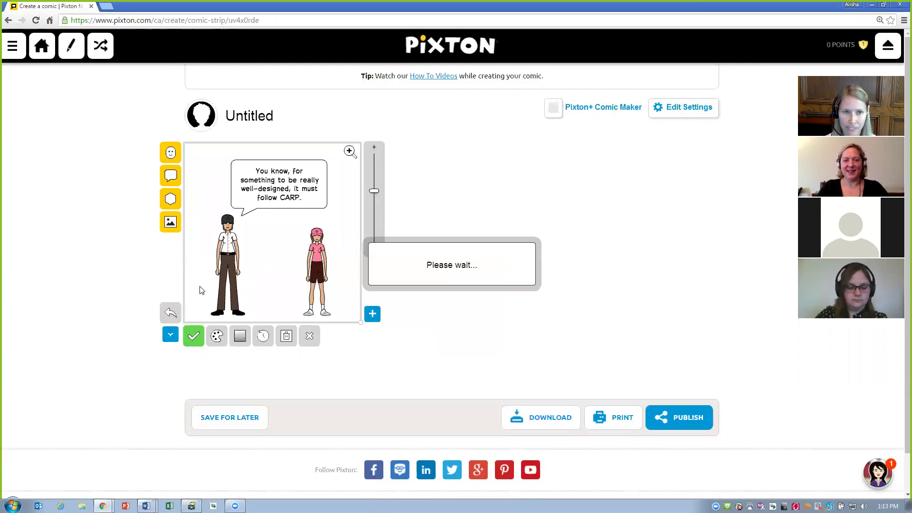
# - Apply the preset Classroom background with the teacher's desk, world map and blackboard to the panel
pyautogui.click(170, 222)
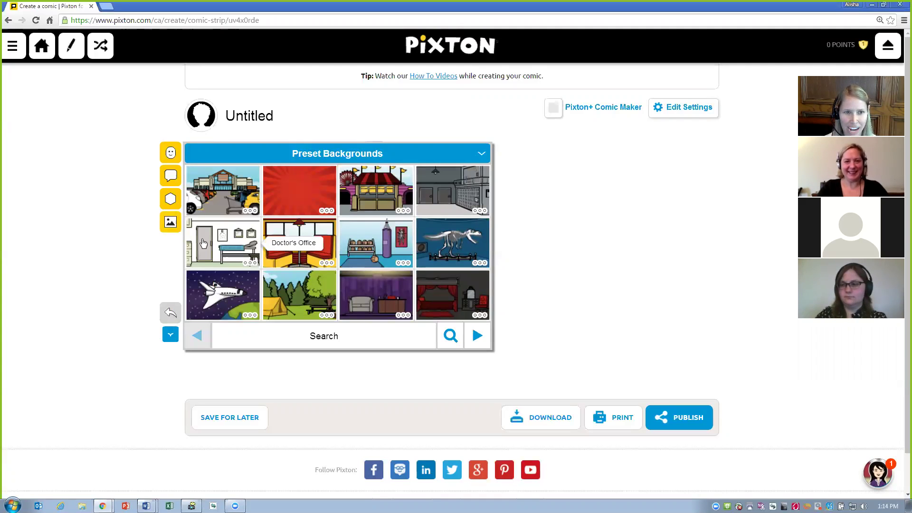
pyautogui.click(477, 336)
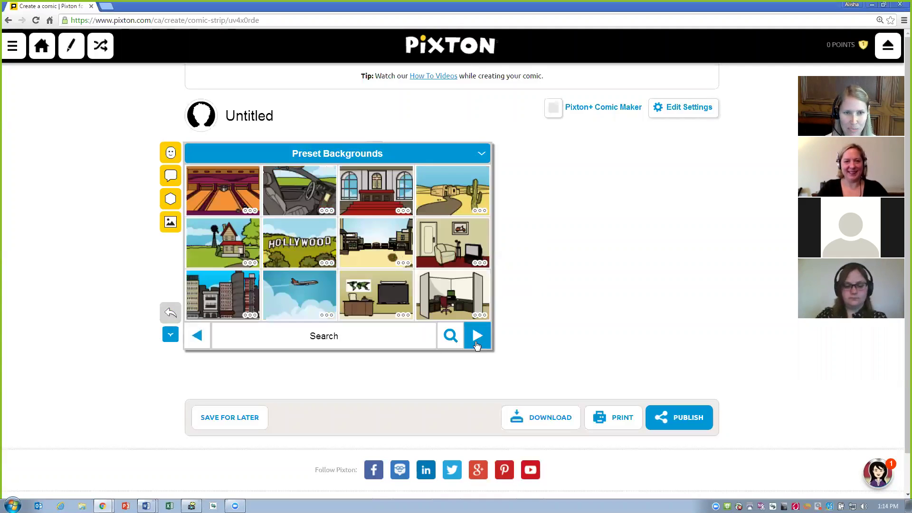
pyautogui.click(476, 341)
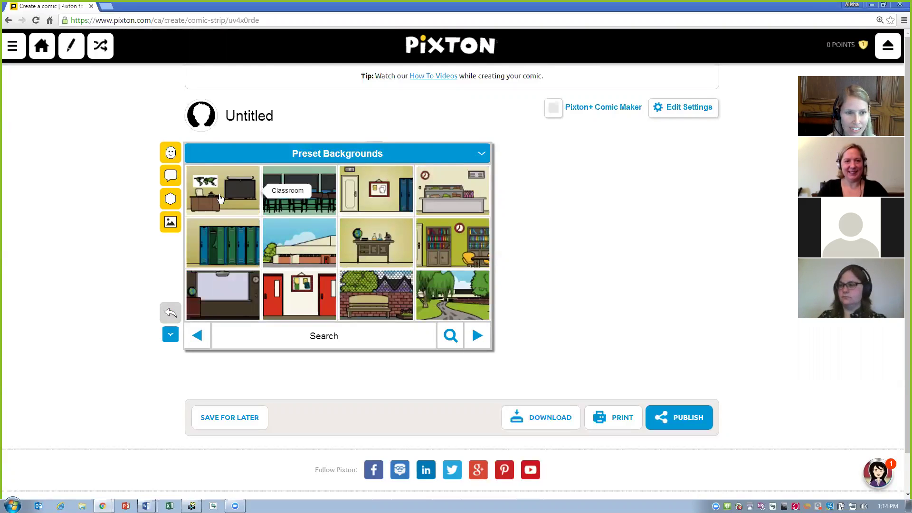
pyautogui.click(219, 196)
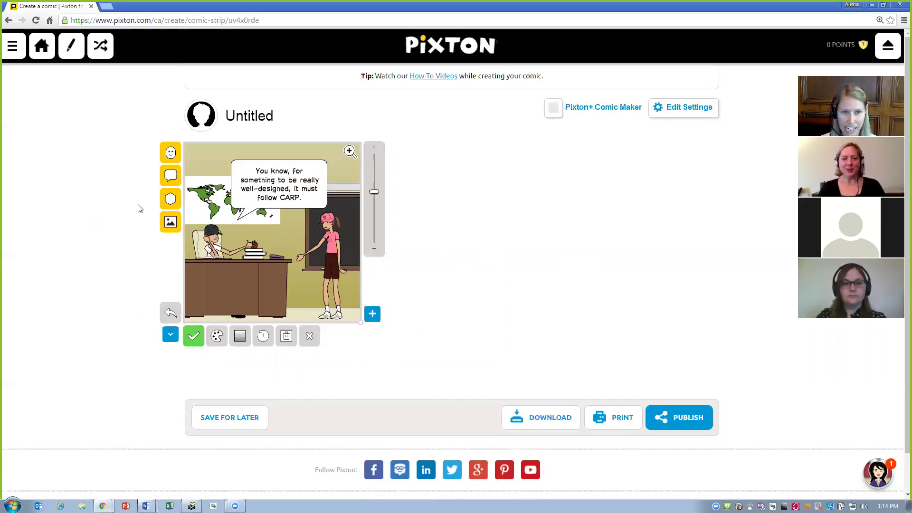
# - Search the Pixton Props for "apple", add the green apple and place it on the stack of books on the desk
pyautogui.click(169, 202)
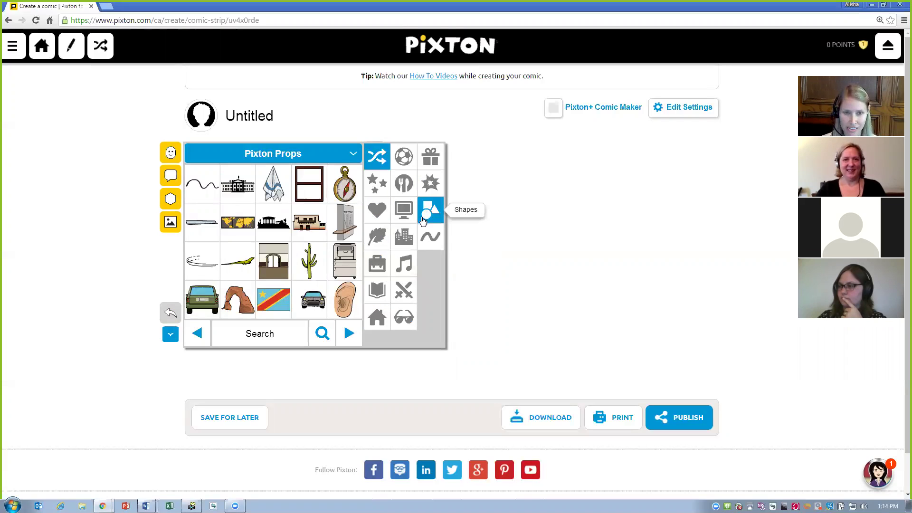
pyautogui.click(426, 159)
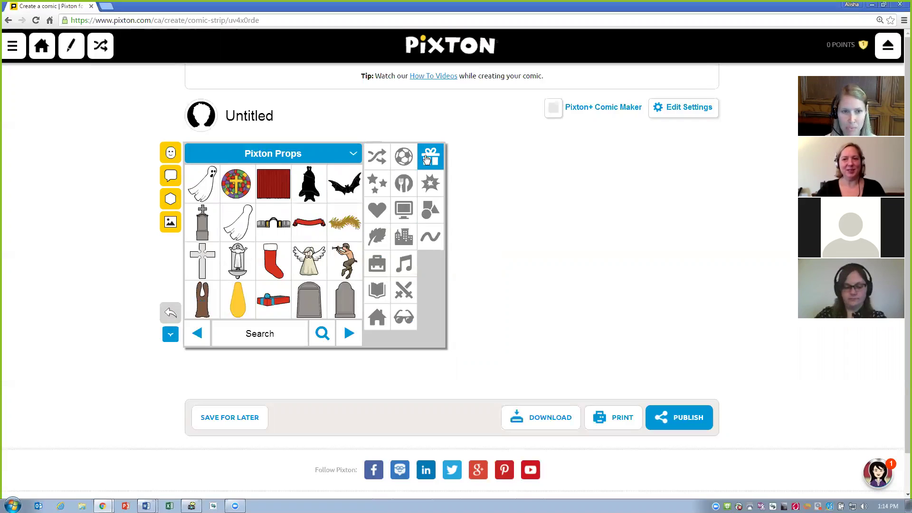
pyautogui.click(377, 238)
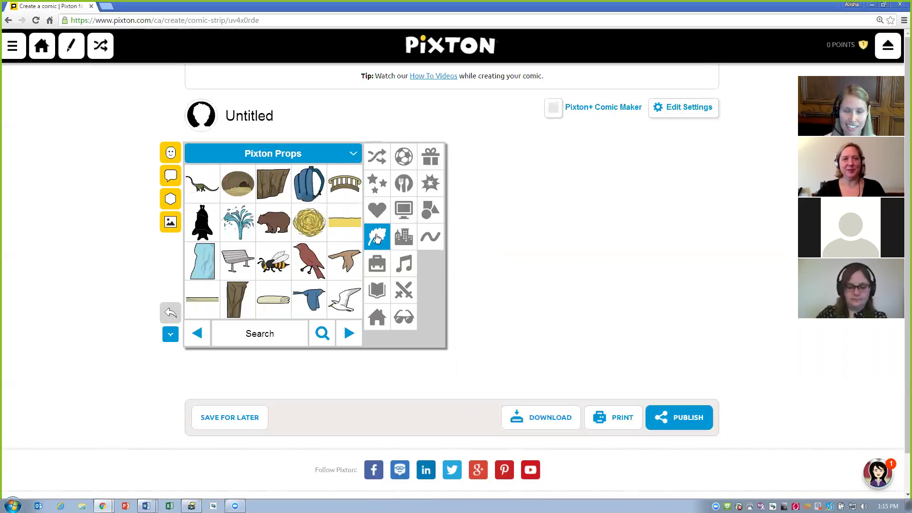
pyautogui.click(288, 335)
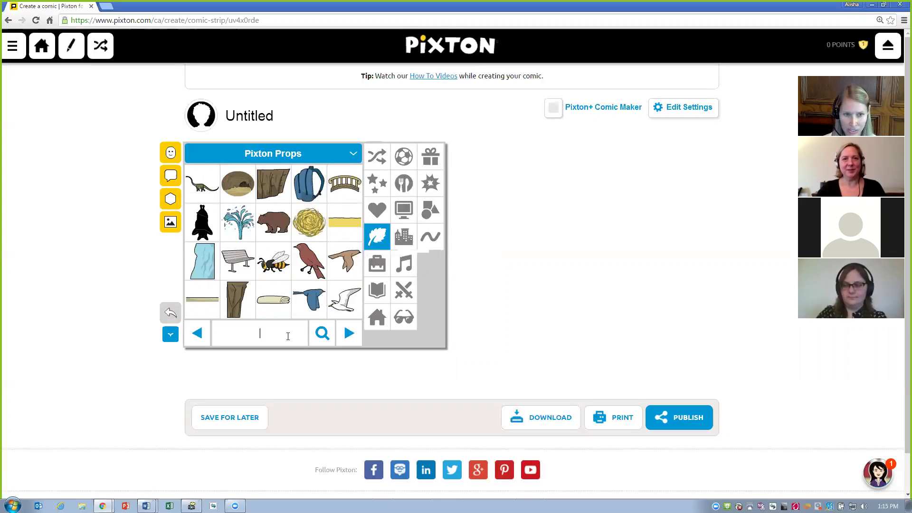
pyautogui.write('apple')
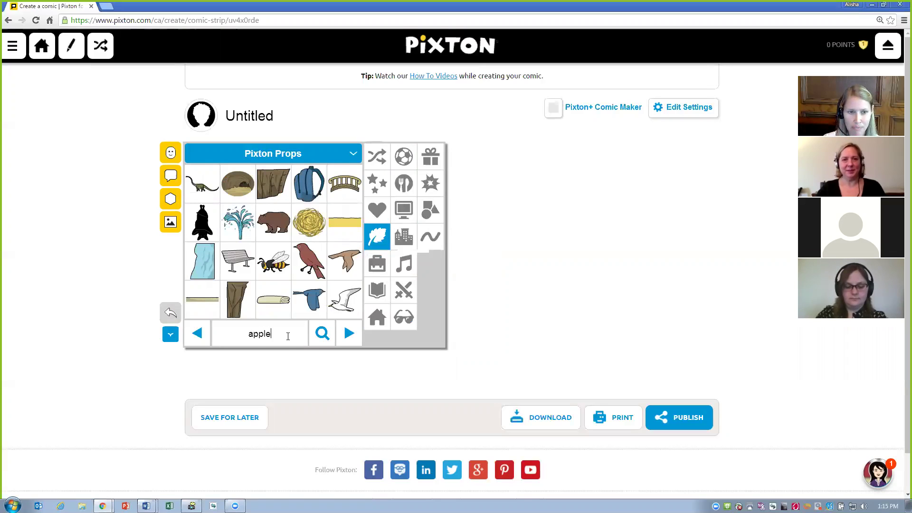
pyautogui.press('Return')
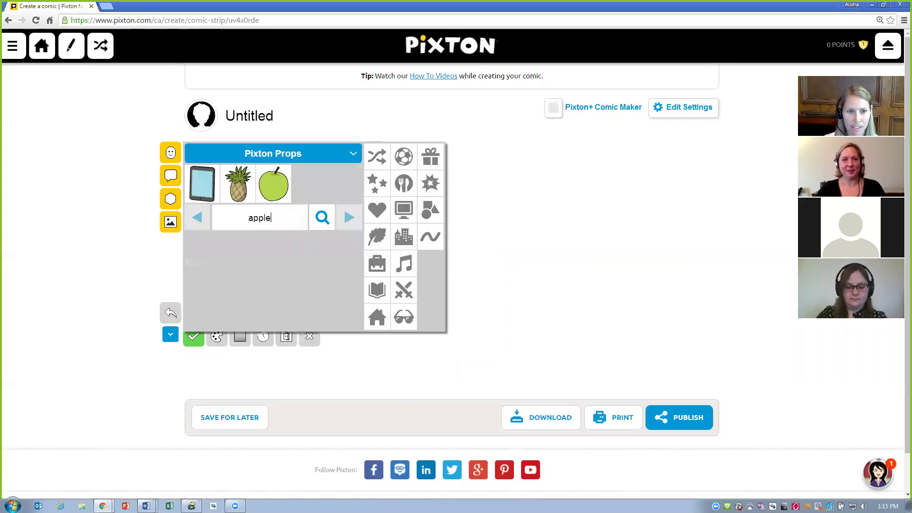
pyautogui.click(276, 189)
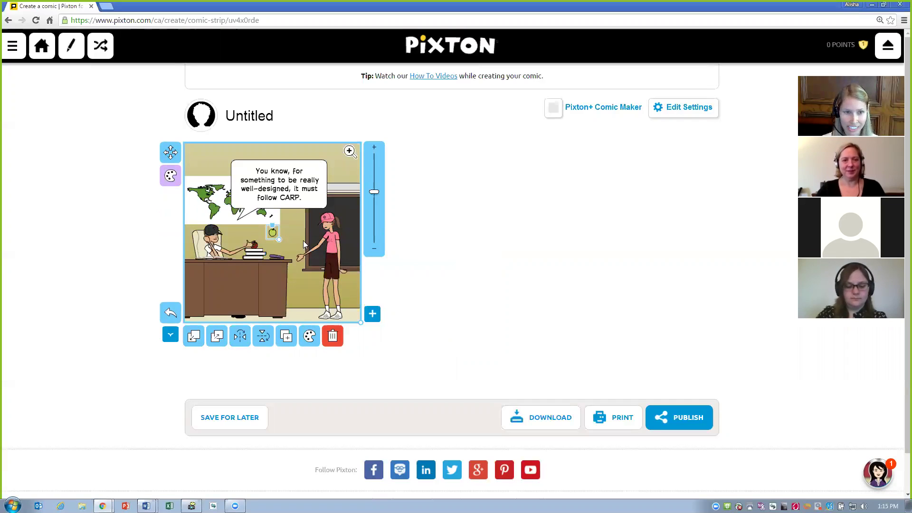
pyautogui.moveTo(274, 236); pyautogui.dragTo(263, 248)
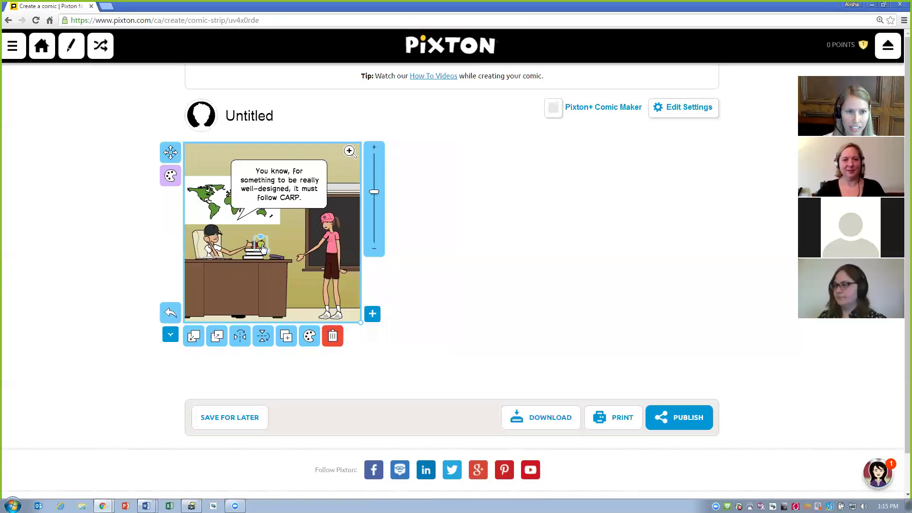
# - Try enlarging the green apple on the desk and undo the resize
pyautogui.moveTo(260, 236); pyautogui.dragTo(261, 227)
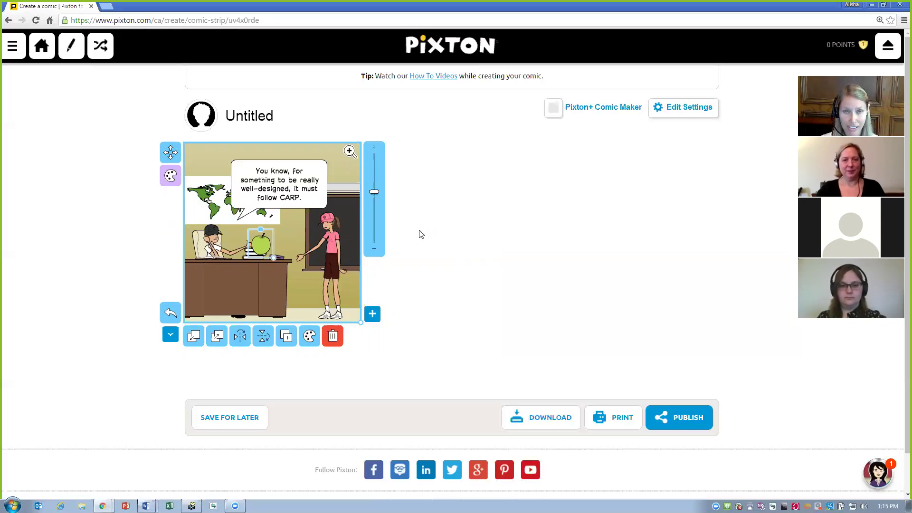
pyautogui.click(172, 317)
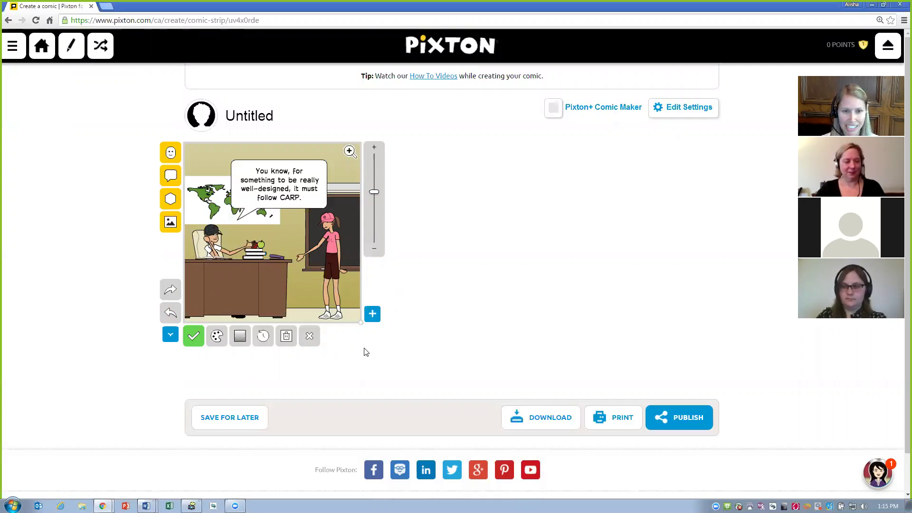
# - Finish editing the comic panel, and switch to the Prezi presentation's Do Activity slide
pyautogui.click(193, 337)
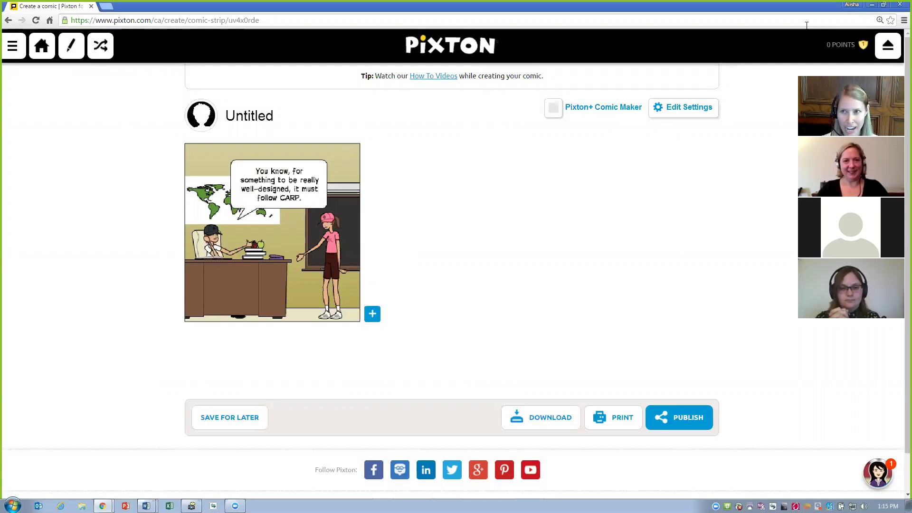
pyautogui.click(872, 5)
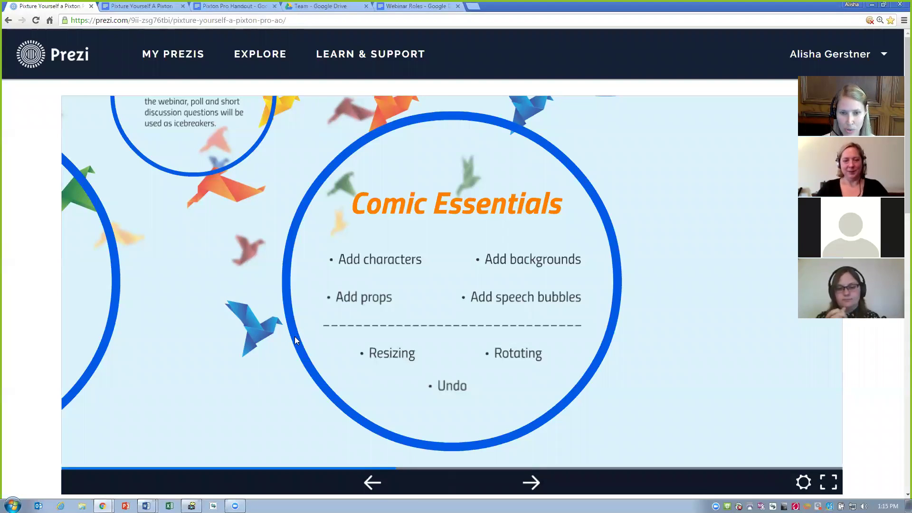
pyautogui.click(508, 491)
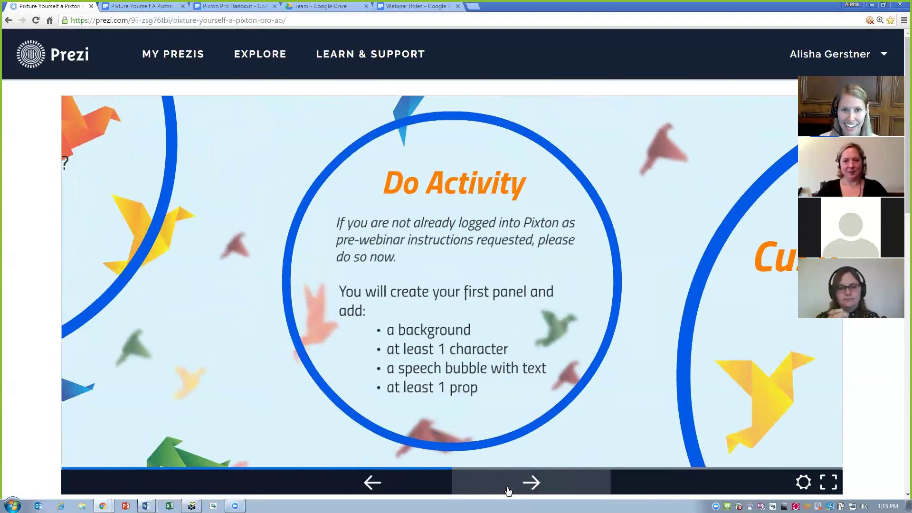
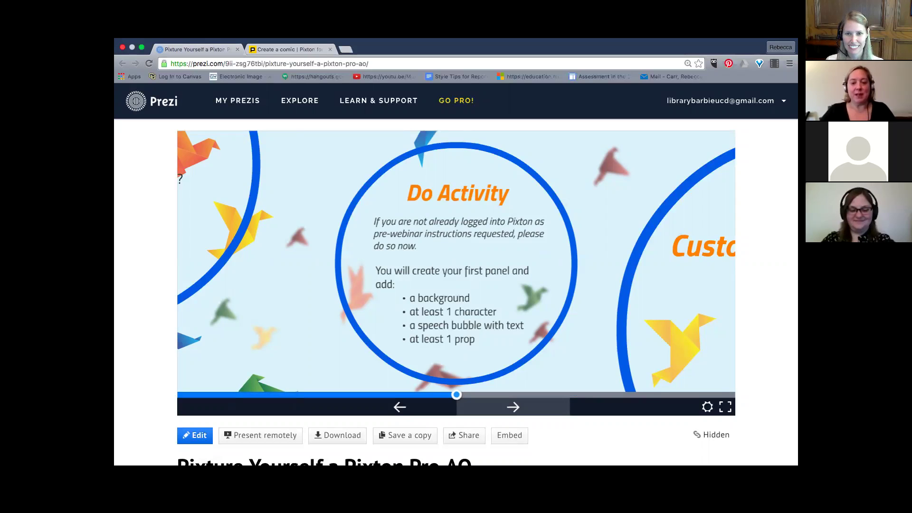
# - Advance the presentation to the Customizing Your Comic slide and switch to the Pixton comic editor
pyautogui.press('Right')
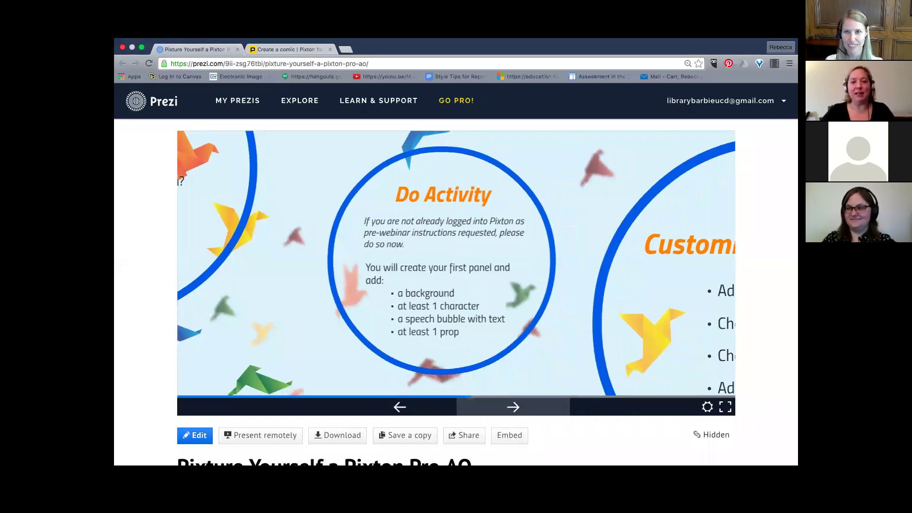
pyautogui.press('Right')
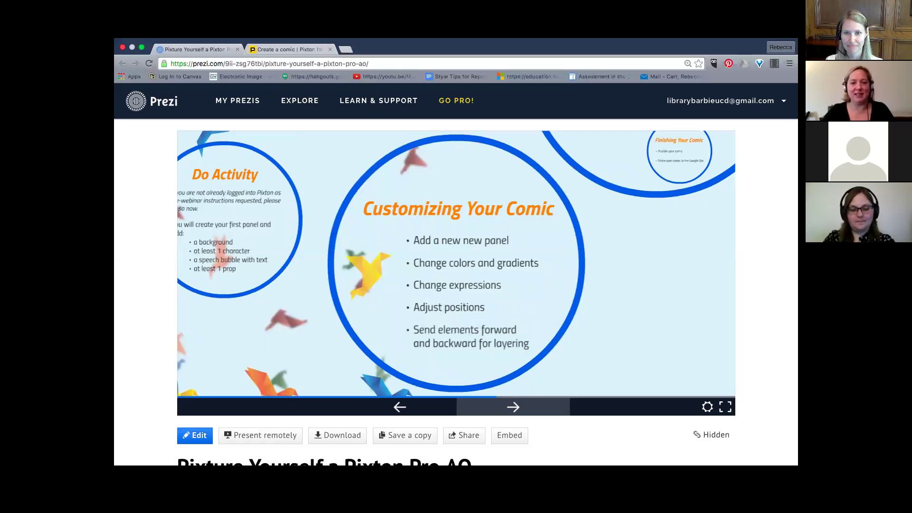
pyautogui.click(289, 50)
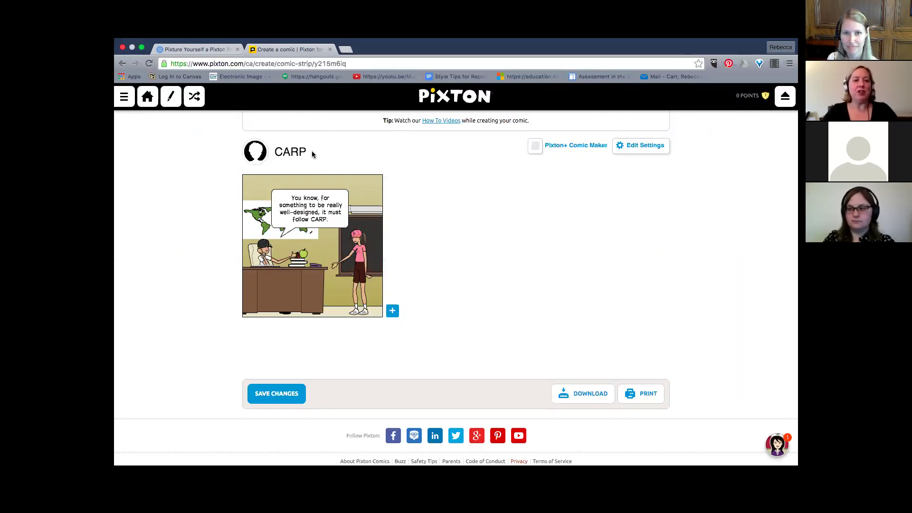
# - Enter CARP as the comic's title and add a second panel after the classroom panel
pyautogui.doubleClick(290, 152)
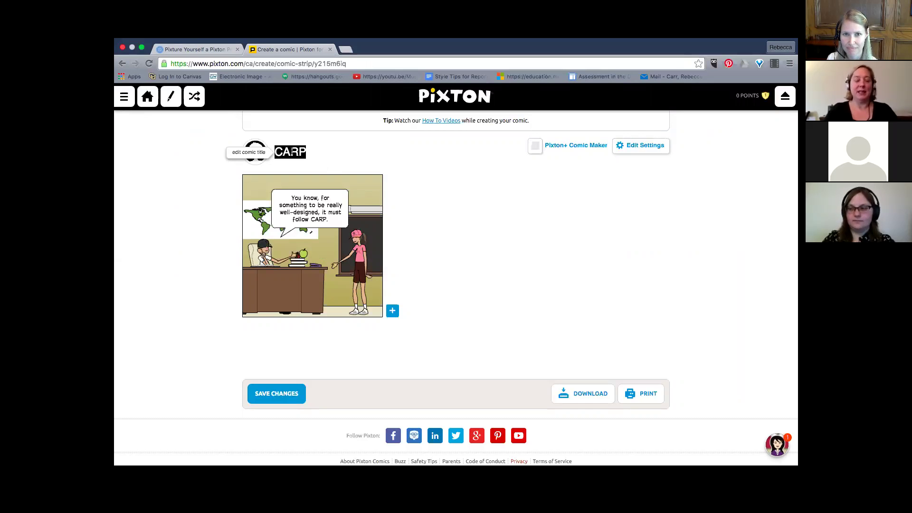
pyautogui.write('CARP')
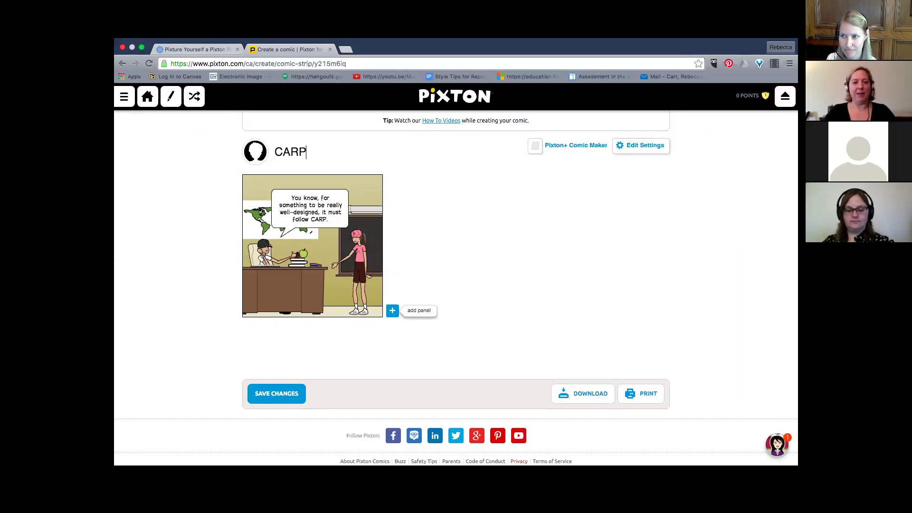
pyautogui.click(392, 310)
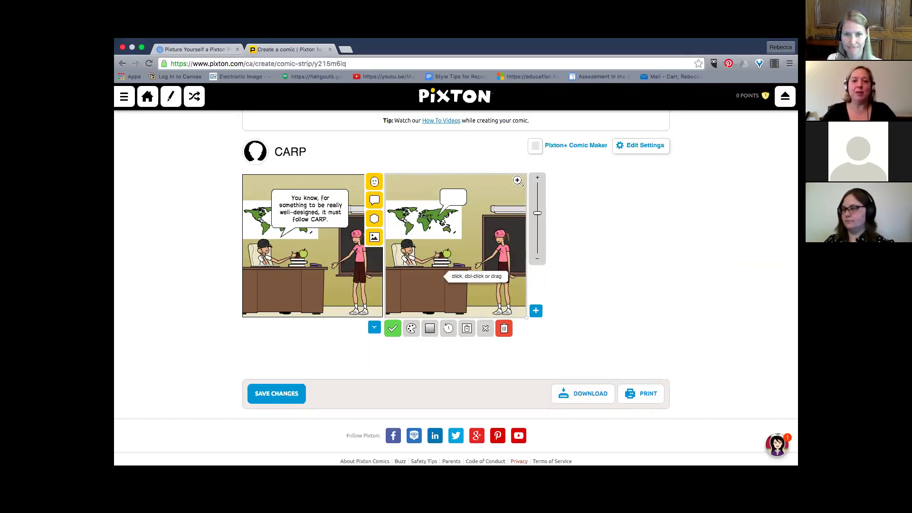
# - Bring the seated character in the second panel forward so he sits in front of the teacher's desk
pyautogui.click(440, 275)
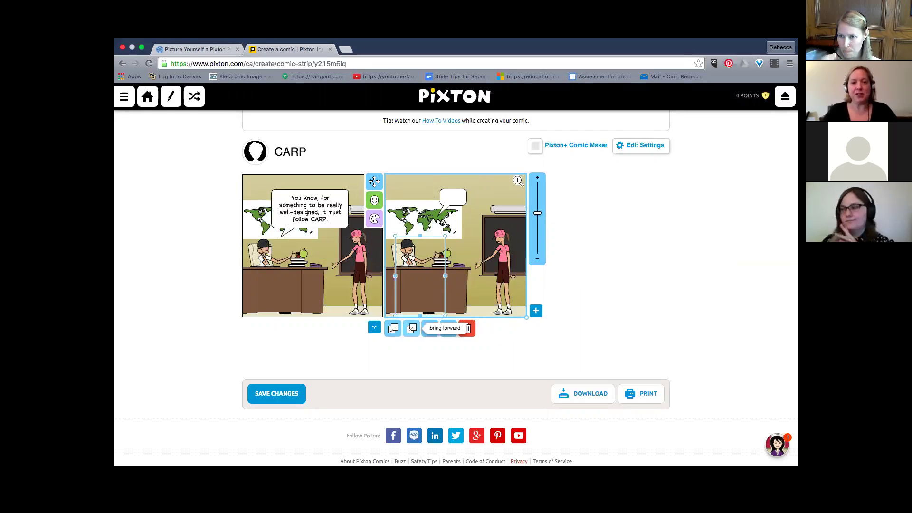
pyautogui.click(411, 328)
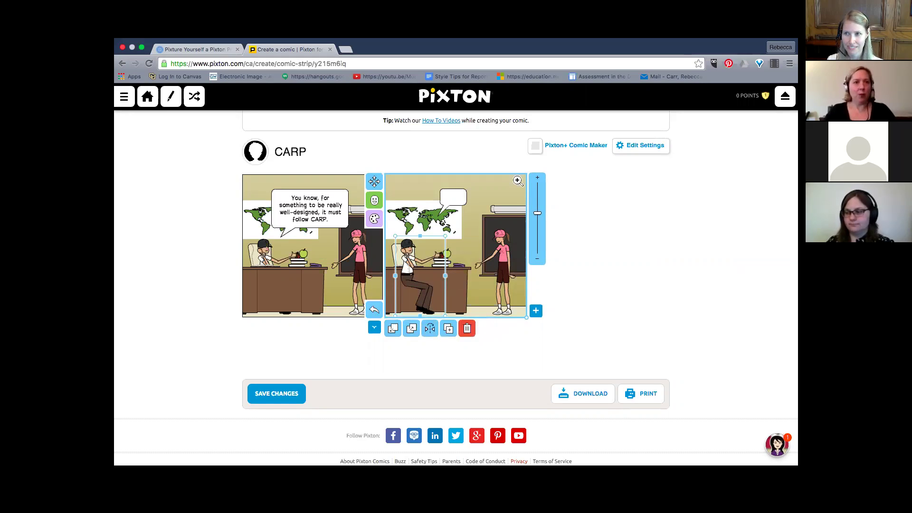
pyautogui.click(517, 181)
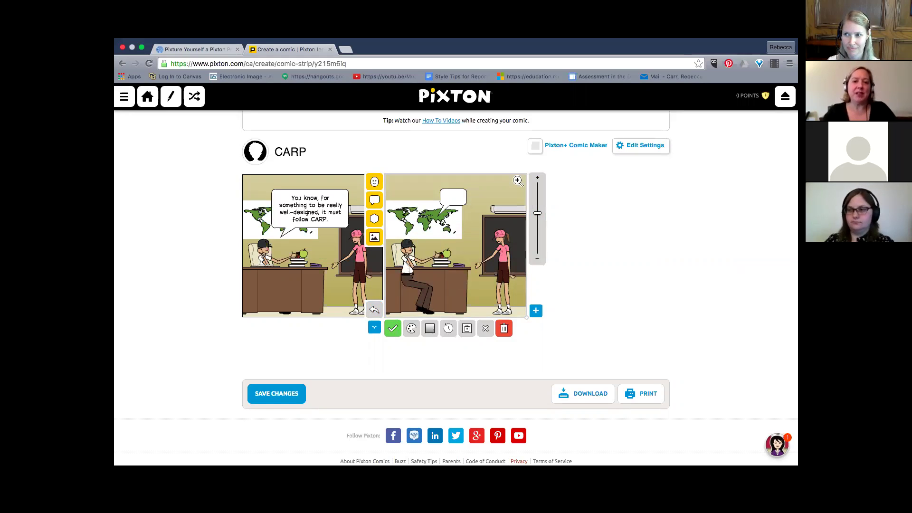
# - Browse the preset expressions for the seated character in the second panel and apply one of the faces
pyautogui.click(430, 277)
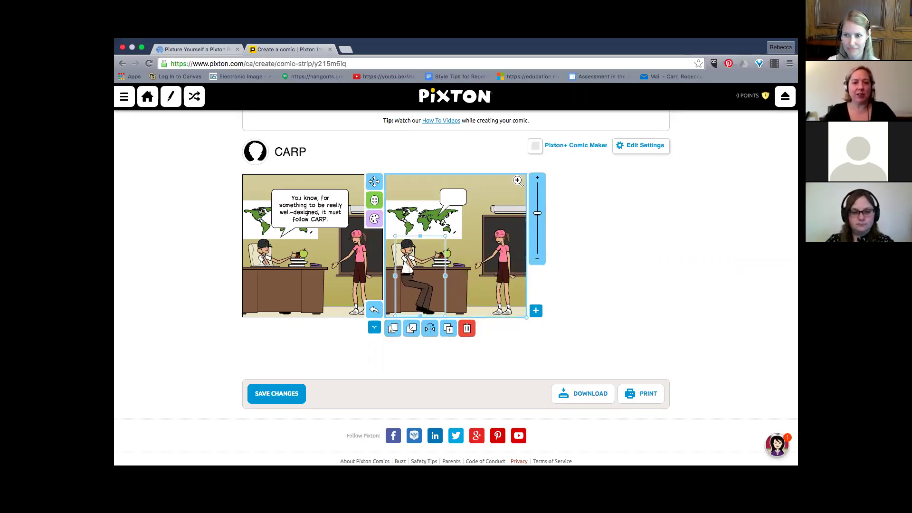
pyautogui.click(375, 202)
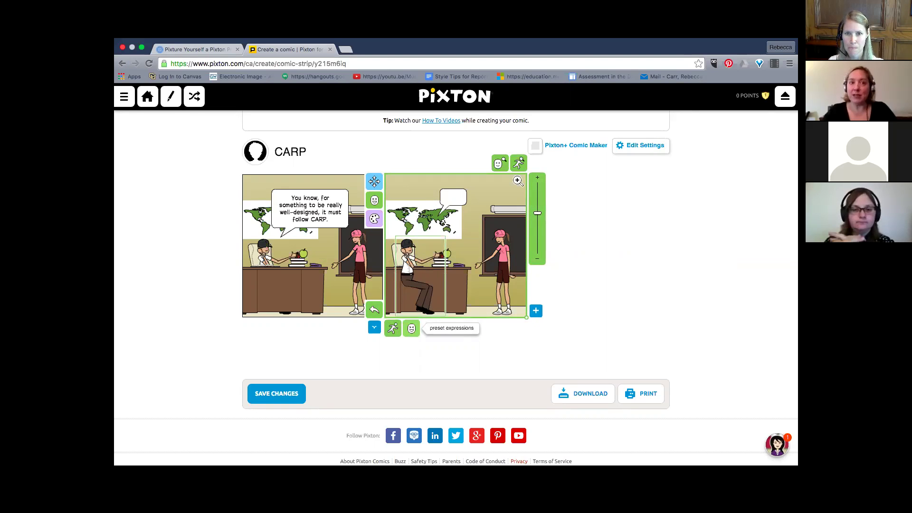
pyautogui.click(412, 328)
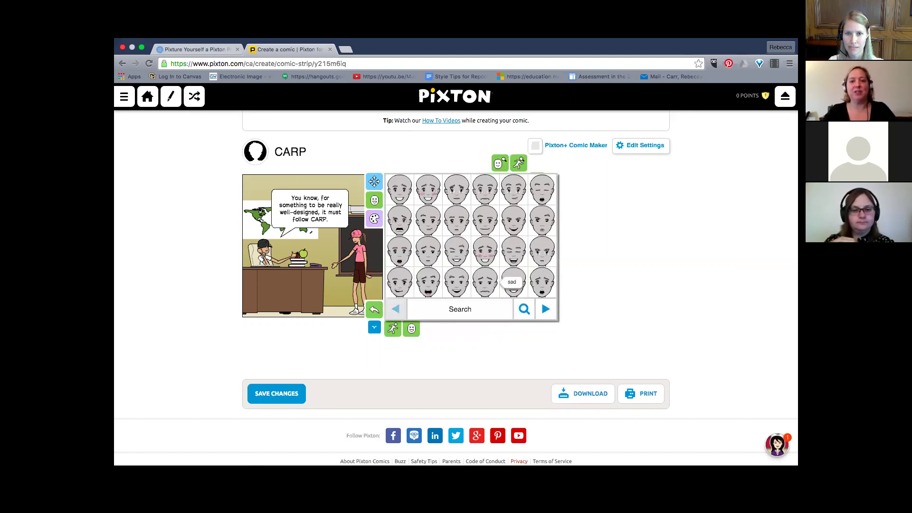
pyautogui.click(546, 308)
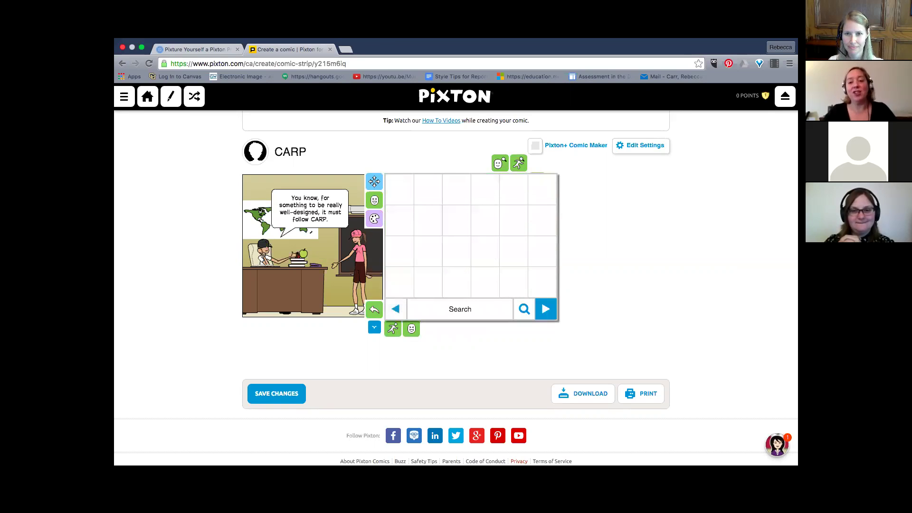
pyautogui.click(545, 309)
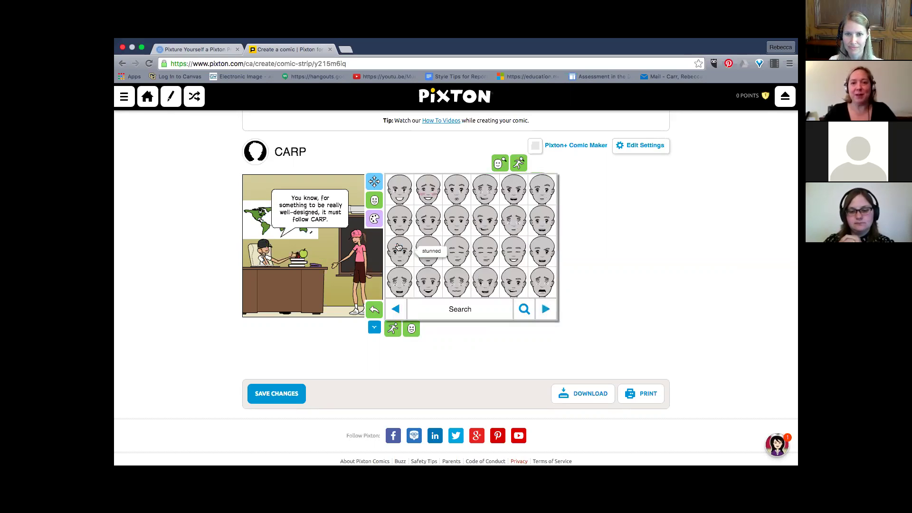
pyautogui.click(428, 195)
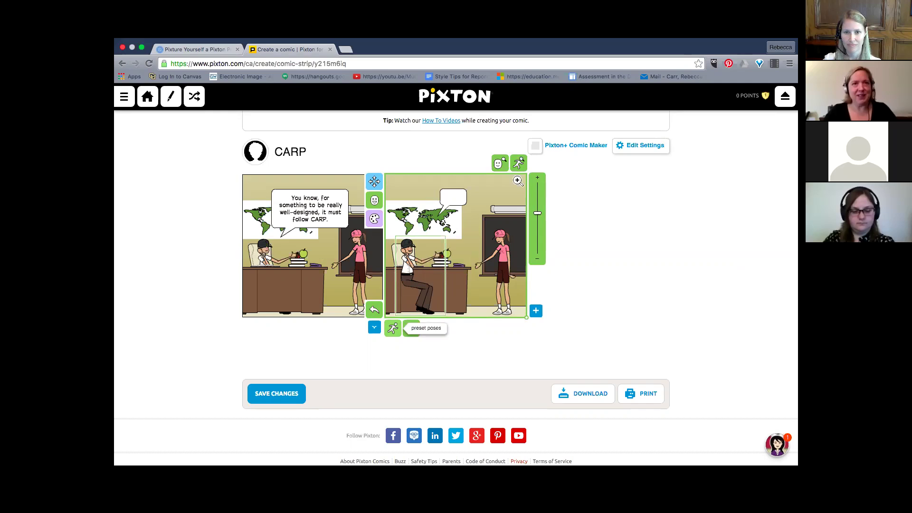
# - Apply a preset pose with both arms raised and knees bent to the character at the desk
pyautogui.click(411, 329)
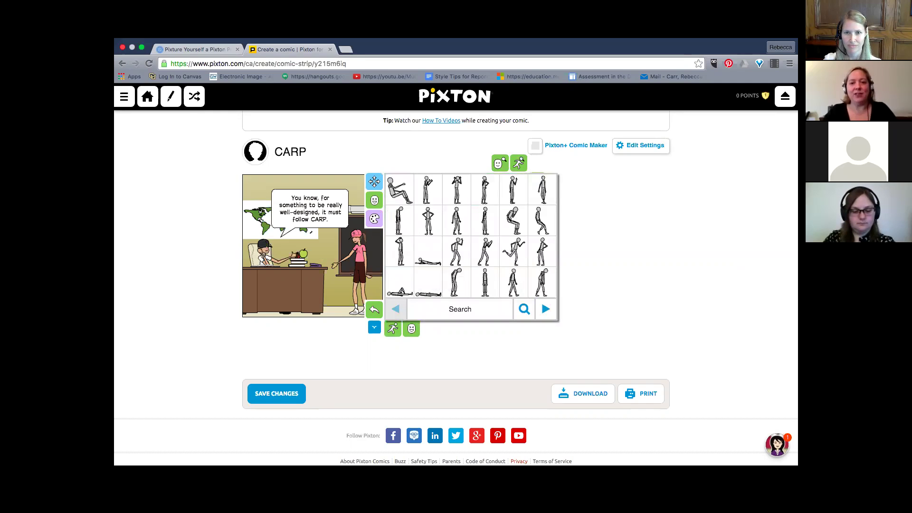
pyautogui.click(546, 309)
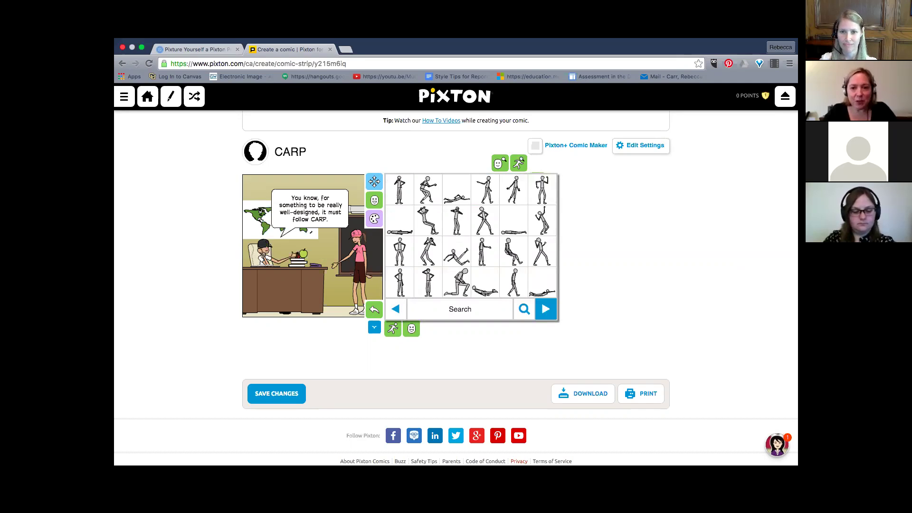
pyautogui.click(546, 309)
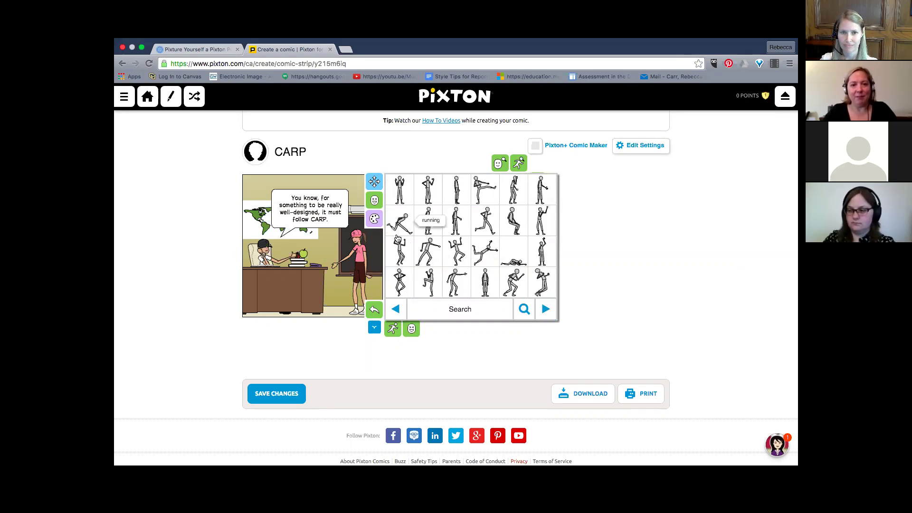
pyautogui.click(429, 251)
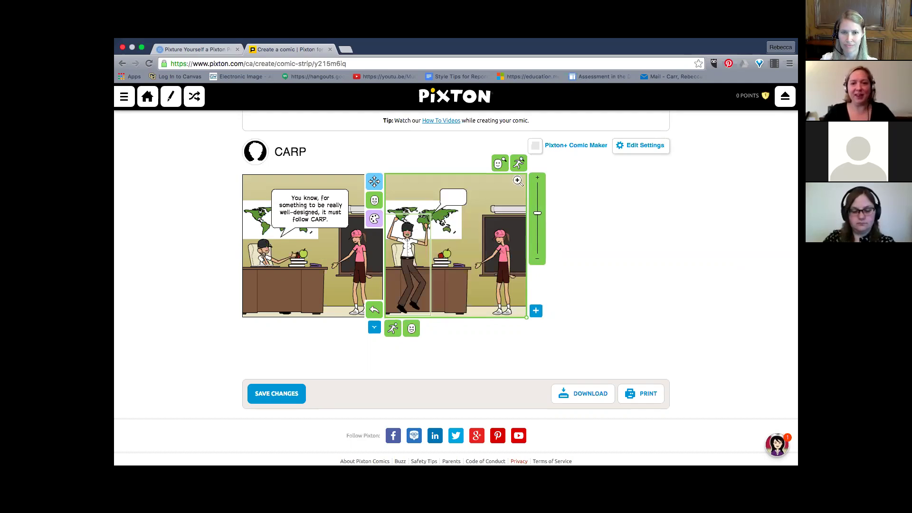
# - Apply the preset dancing pose to the girl in the pink shirt in the second panel
pyautogui.click(498, 256)
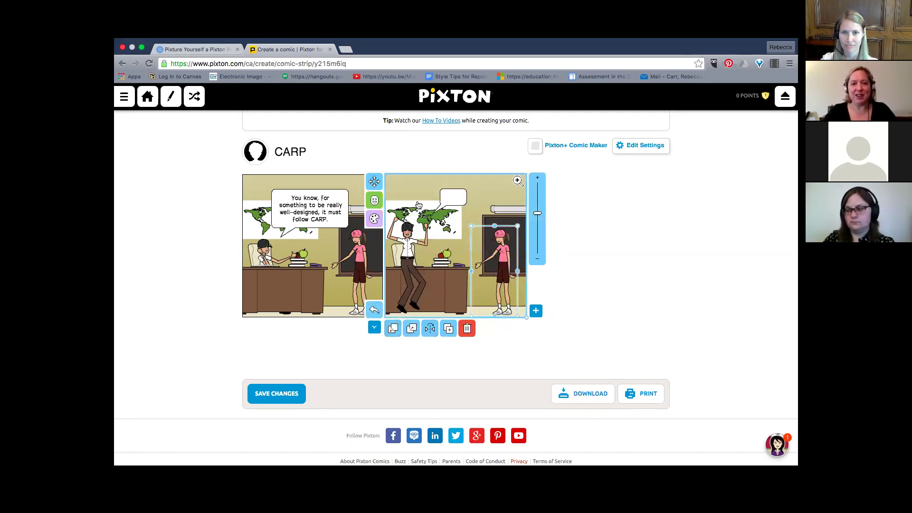
pyautogui.click(373, 201)
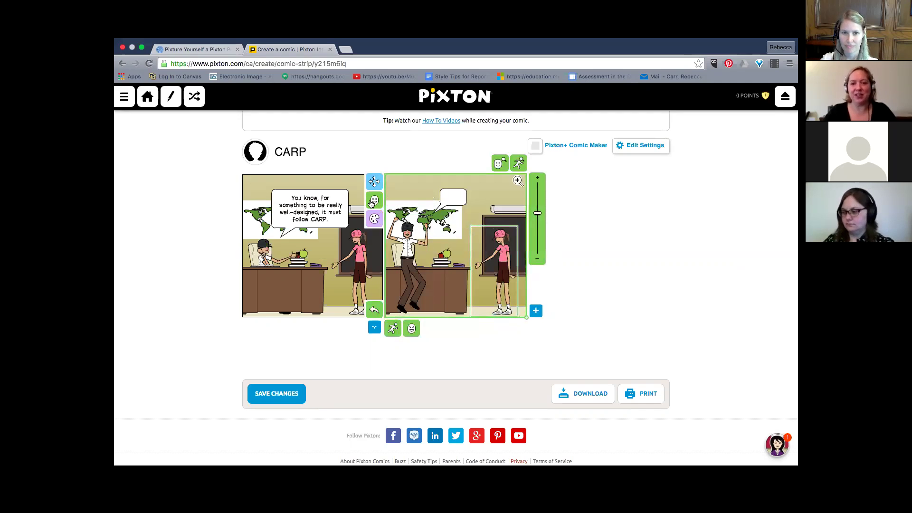
pyautogui.click(412, 328)
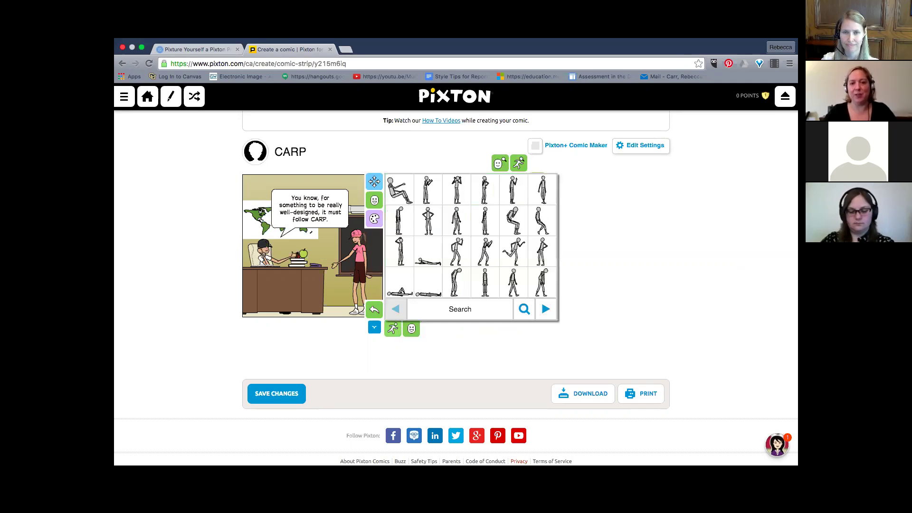
pyautogui.click(546, 308)
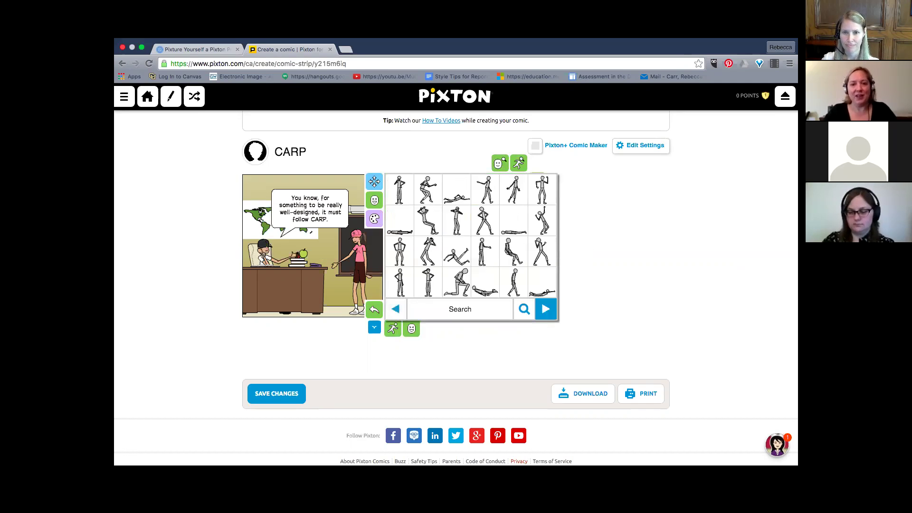
pyautogui.click(545, 308)
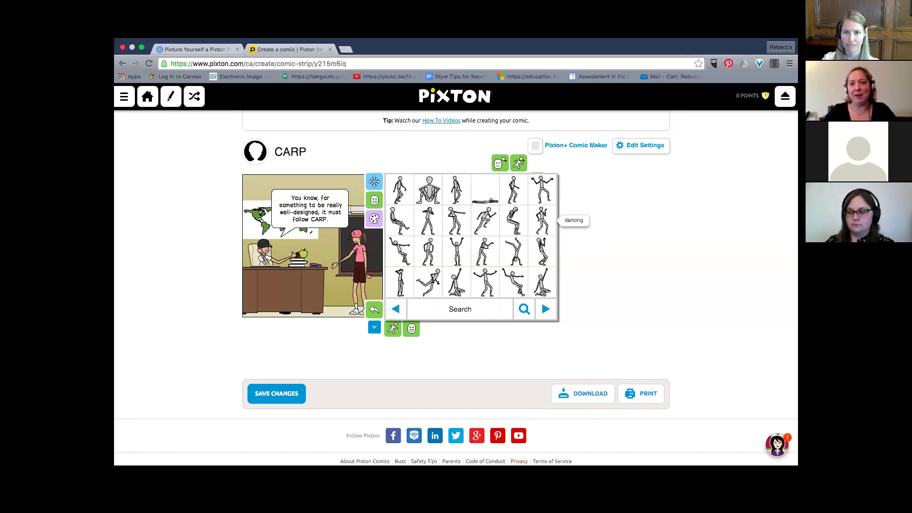
pyautogui.click(542, 220)
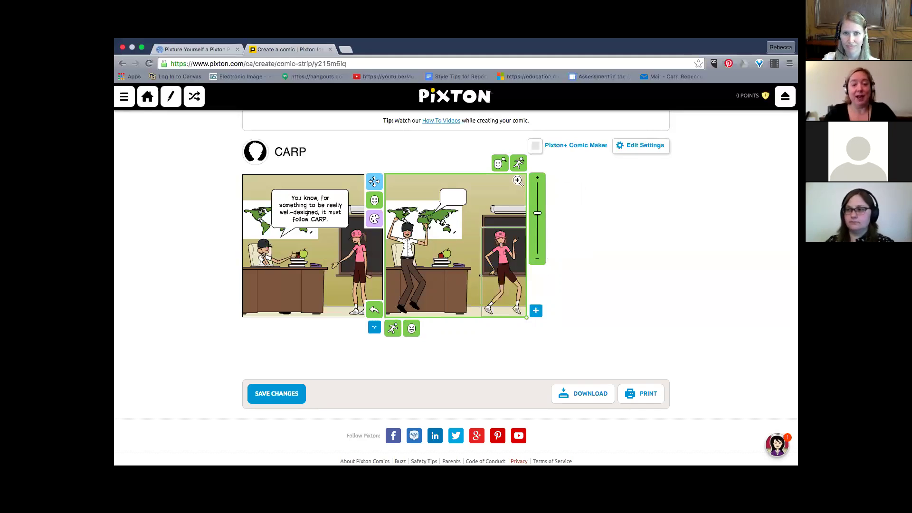
# - Manually adjust the pose of the character at the desk, kicking one leg out sideways and repositioning his upper body
pyautogui.click(407, 244)
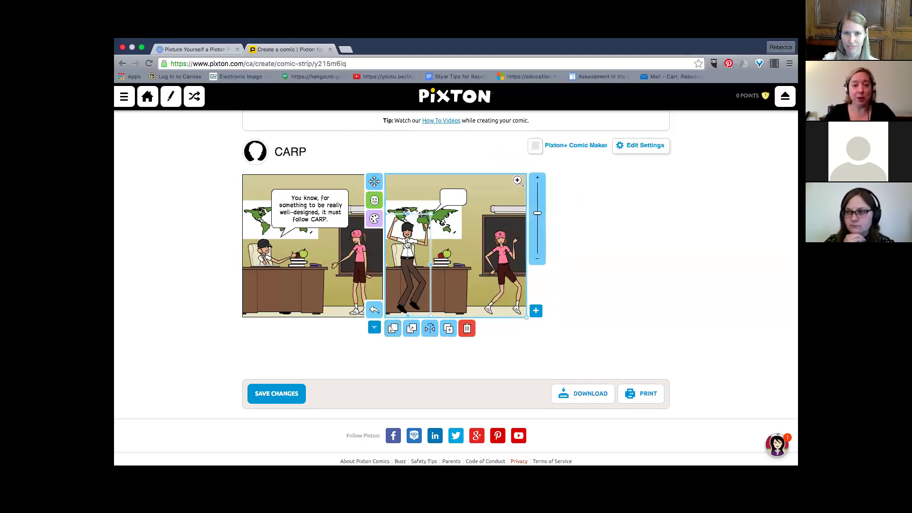
pyautogui.click(374, 200)
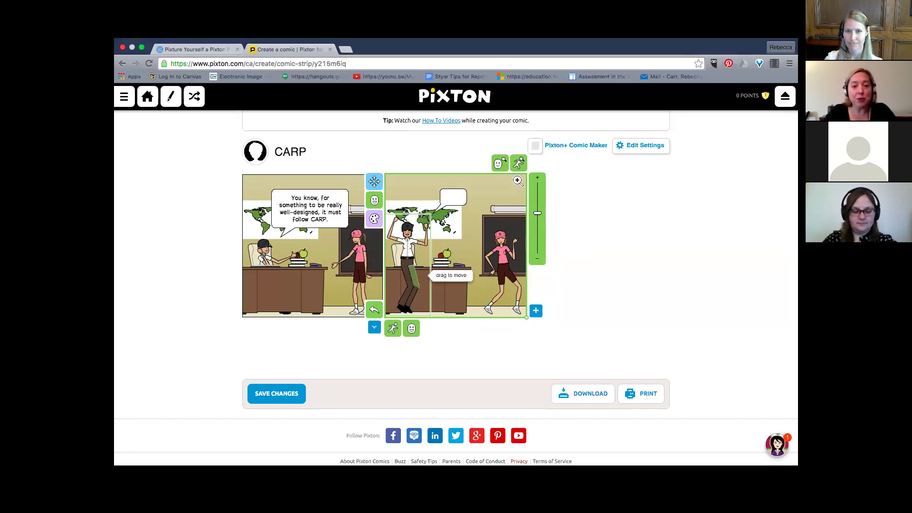
pyautogui.moveTo(411, 277); pyautogui.dragTo(447, 275)
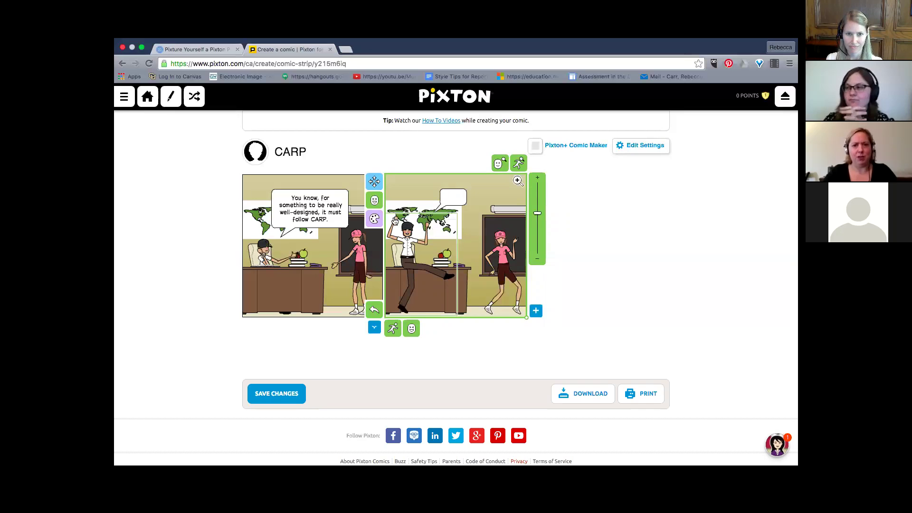
pyautogui.moveTo(398, 220); pyautogui.dragTo(501, 261)
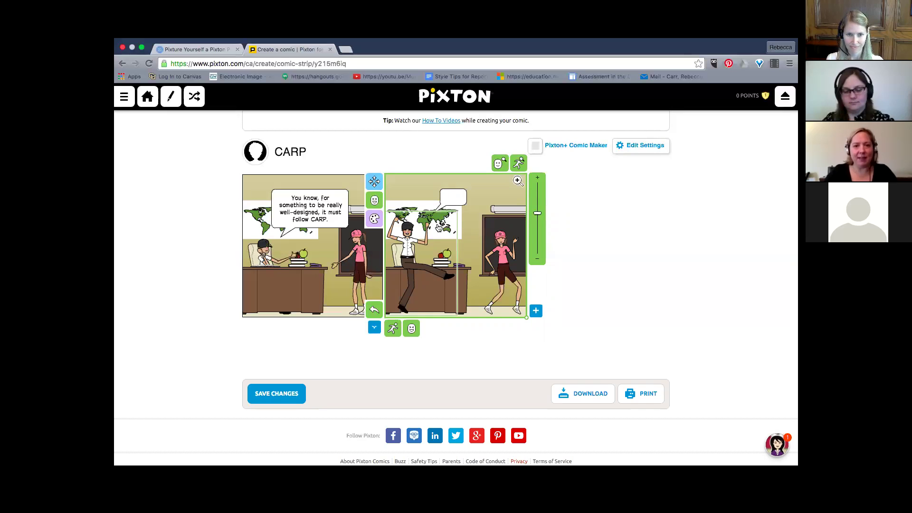
pyautogui.moveTo(429, 227); pyautogui.dragTo(536, 271)
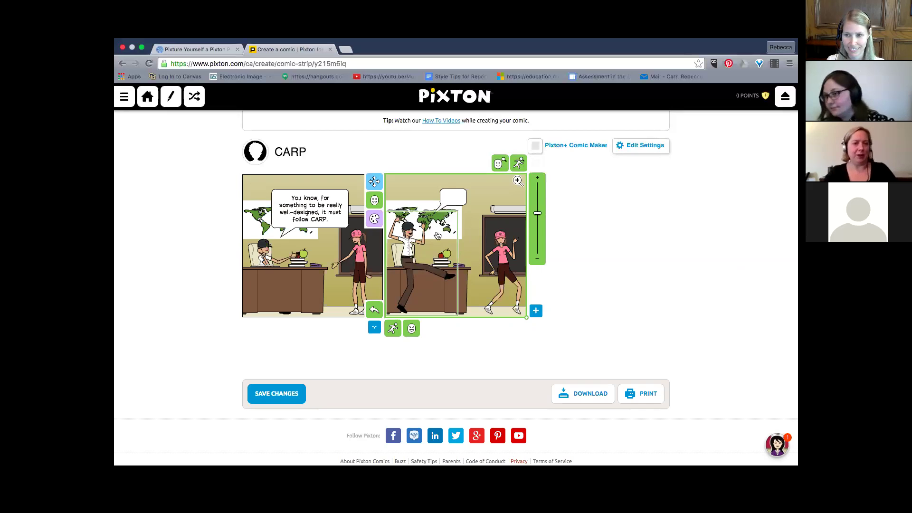
pyautogui.click(474, 226)
# - Swap the kicking character for the one in the red top and teal trousers from My Characters
pyautogui.click(408, 249)
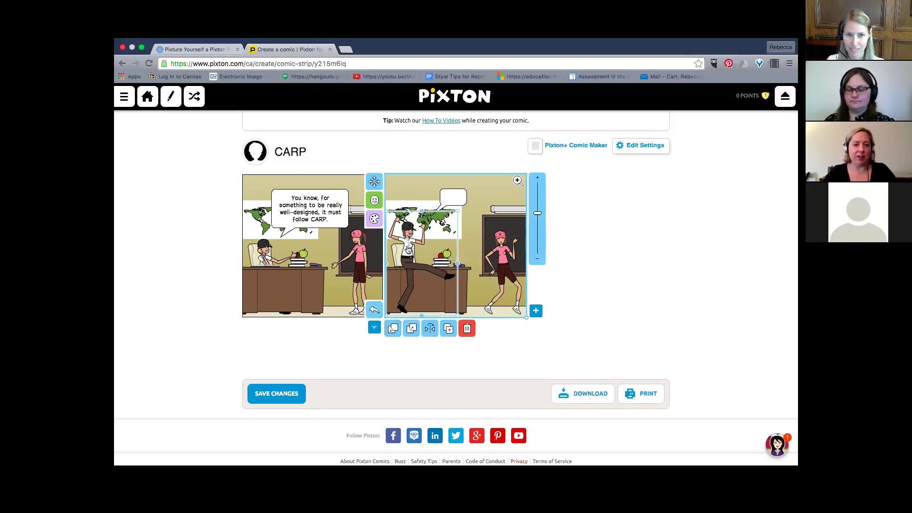
pyautogui.rightClick(408, 246)
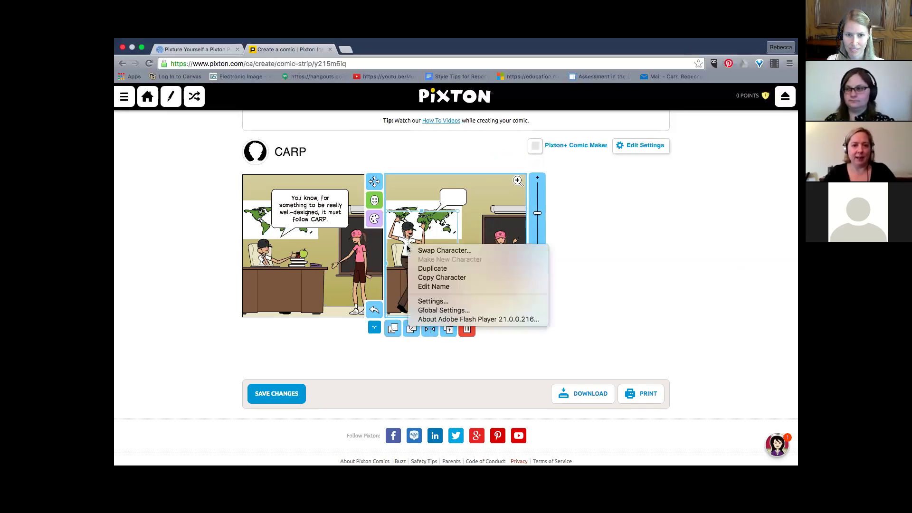
pyautogui.click(420, 250)
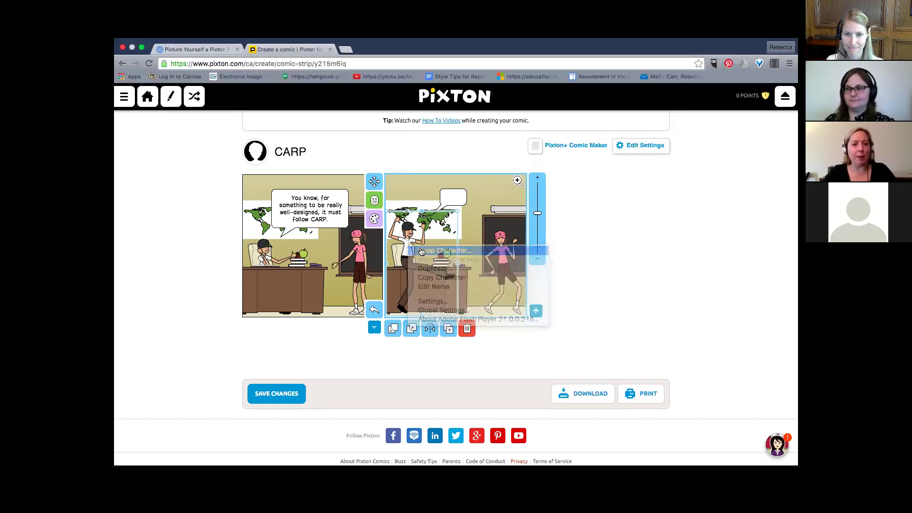
pyautogui.click(521, 182)
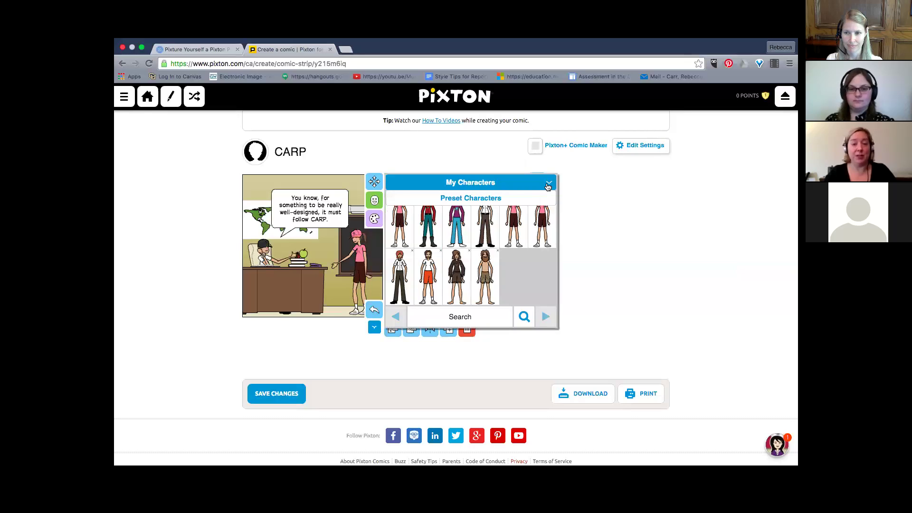
pyautogui.click(548, 184)
pyautogui.click(426, 221)
pyautogui.click(507, 263)
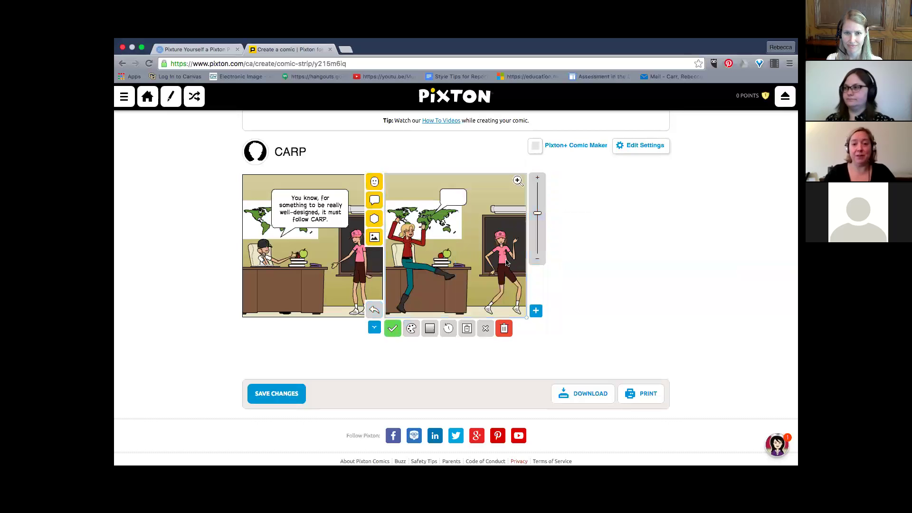
# - Swap the dancing girl in the pink shirt for the character in the purple top and blue trousers, and zoom the second panel out
pyautogui.rightClick(517, 265)
pyautogui.click(522, 264)
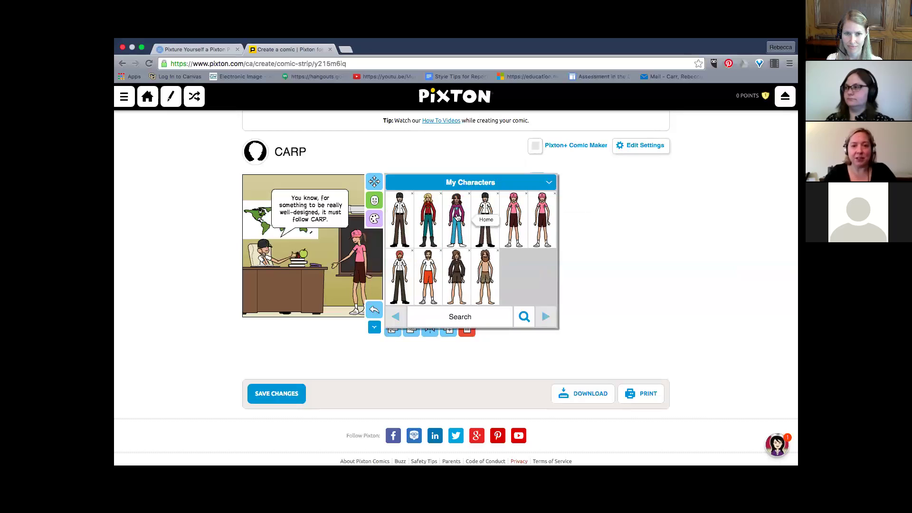
pyautogui.click(457, 216)
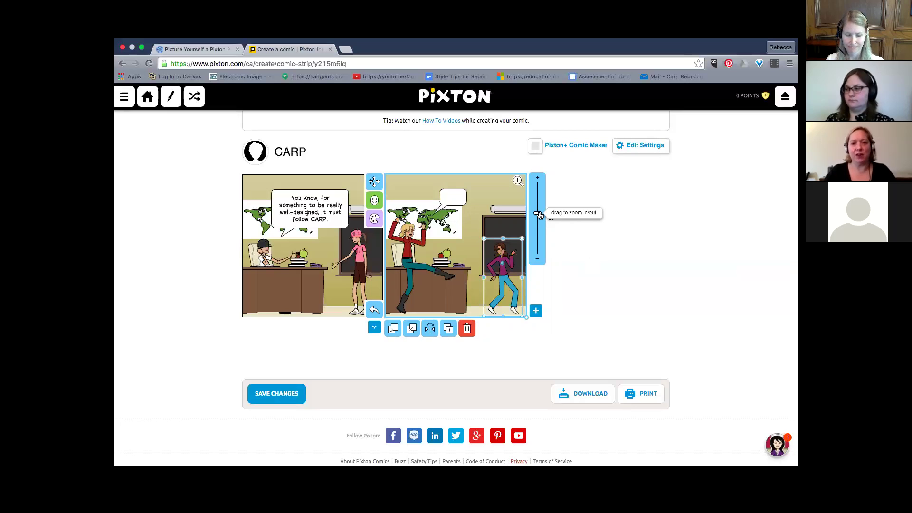
pyautogui.moveTo(539, 215); pyautogui.dragTo(537, 216)
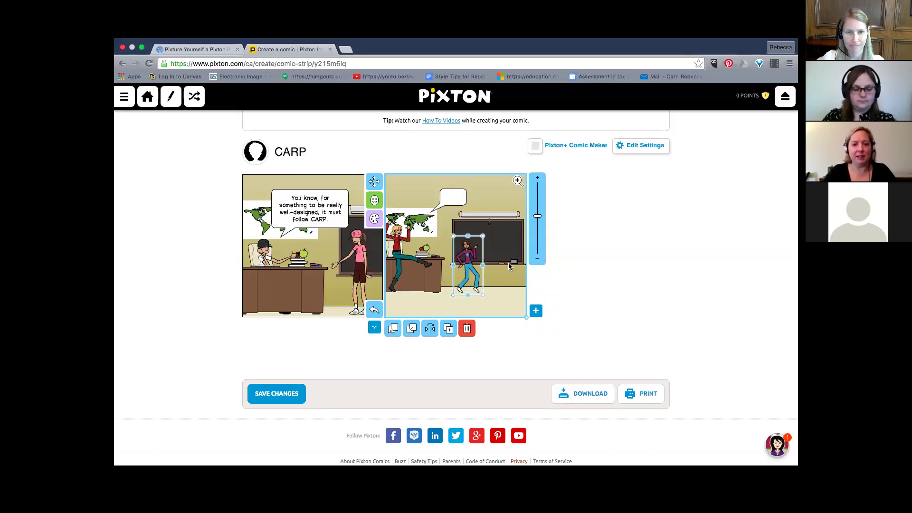
pyautogui.click(497, 280)
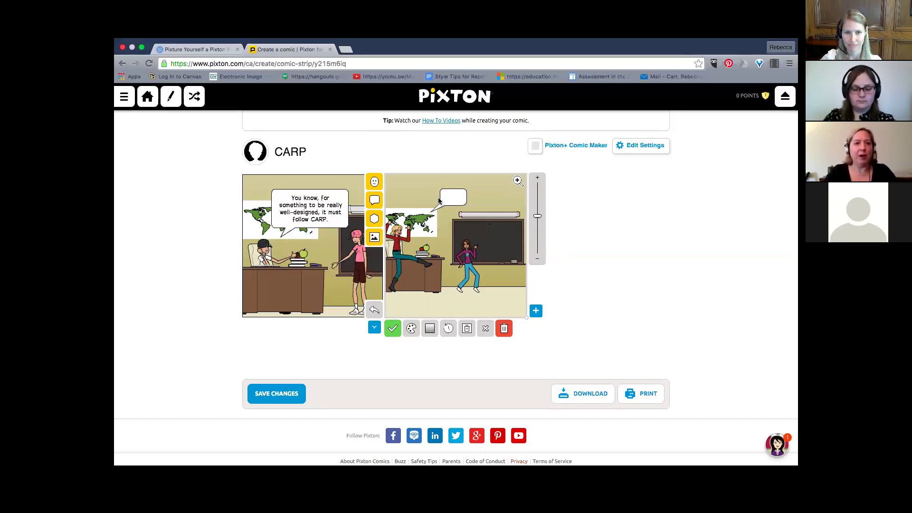
# - Remove the world map and its white backing from the wall in the second panel
pyautogui.click(409, 221)
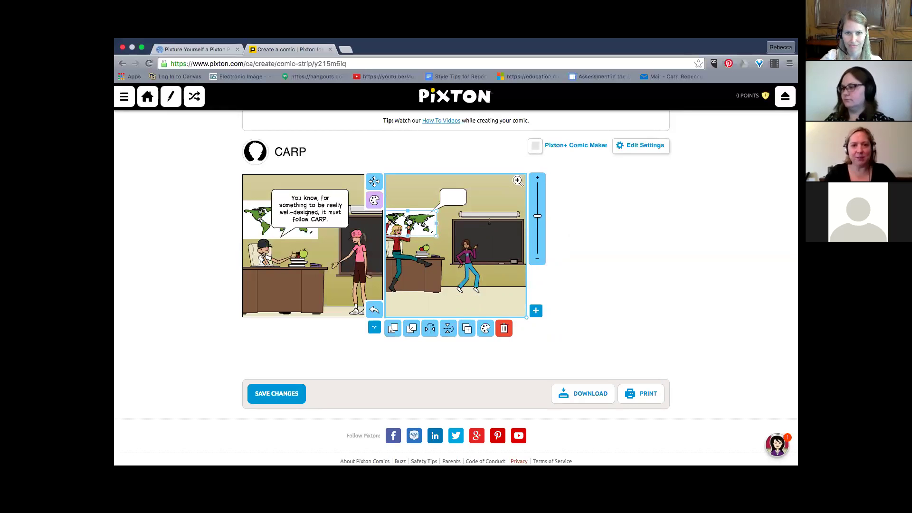
pyautogui.click(505, 329)
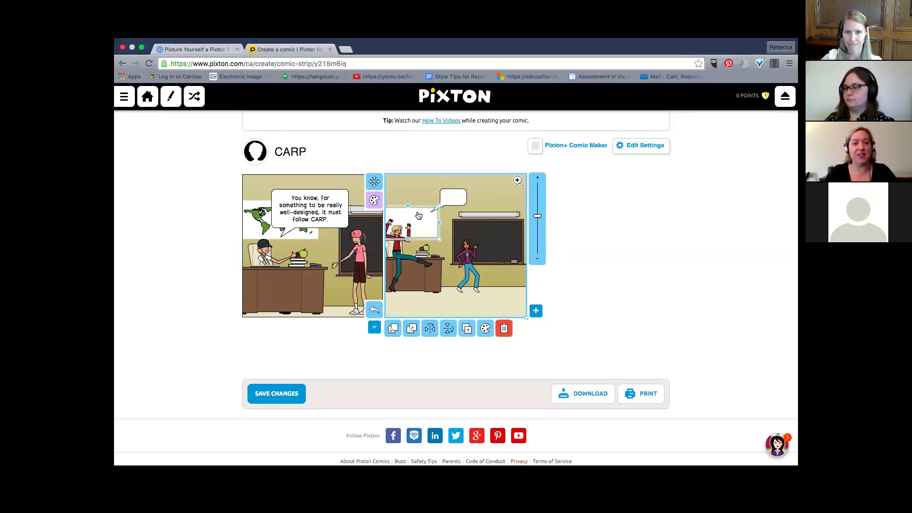
pyautogui.click(504, 328)
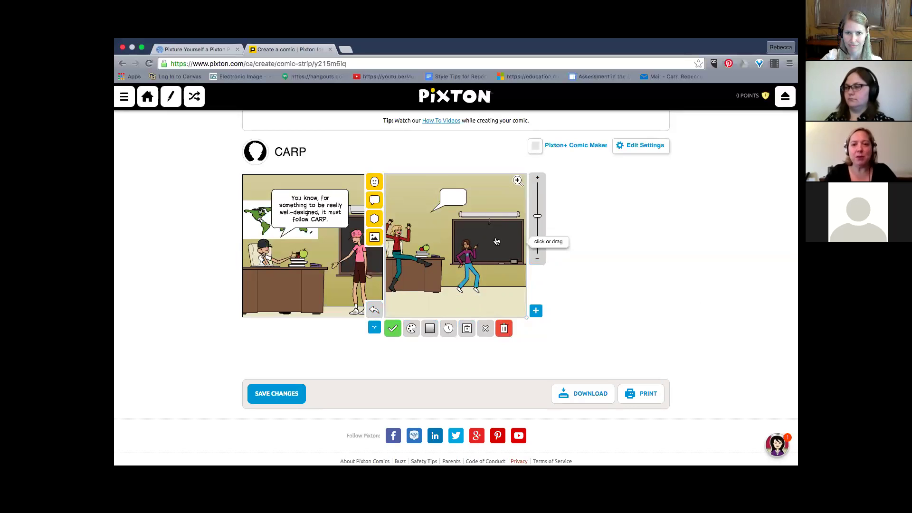
# - Move the pull-down screen and the chalkboard higher on the wall in the second panel, shifting both slightly outward
pyautogui.moveTo(501, 217); pyautogui.dragTo(506, 194)
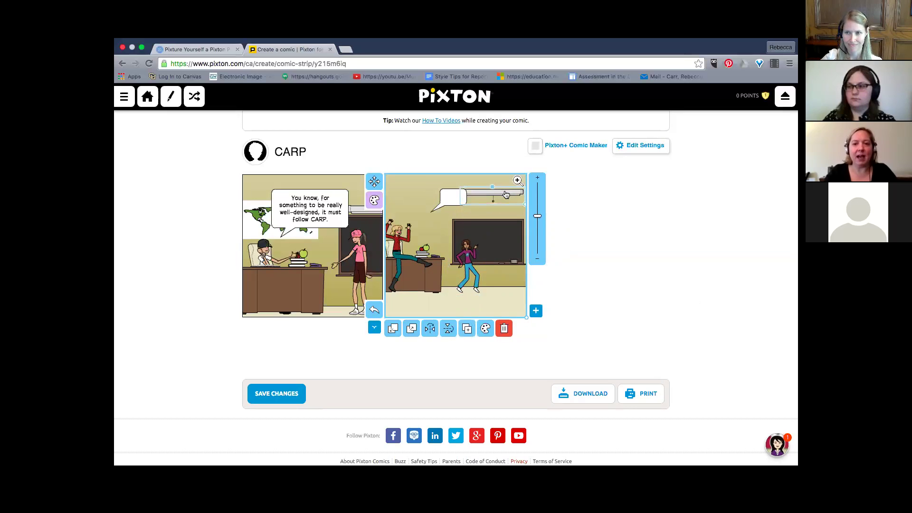
pyautogui.click(501, 243)
pyautogui.moveTo(501, 243); pyautogui.dragTo(513, 222)
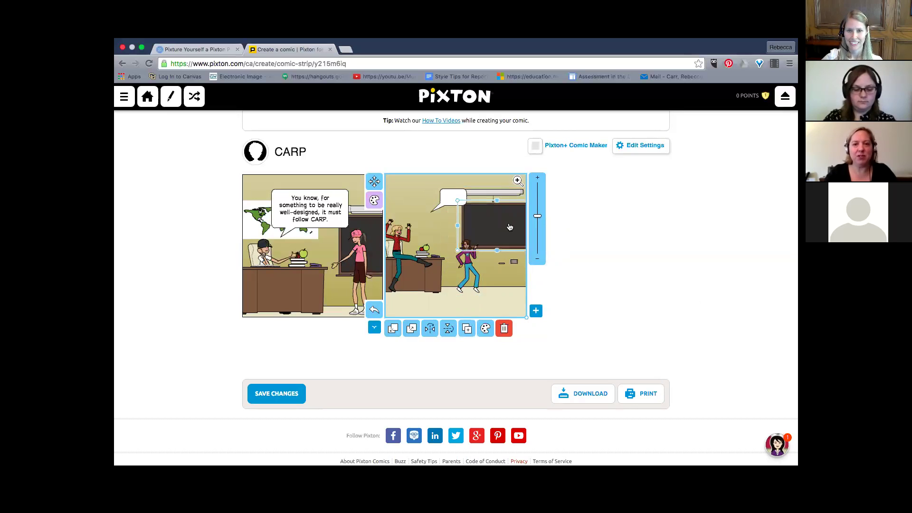
pyautogui.click(502, 196)
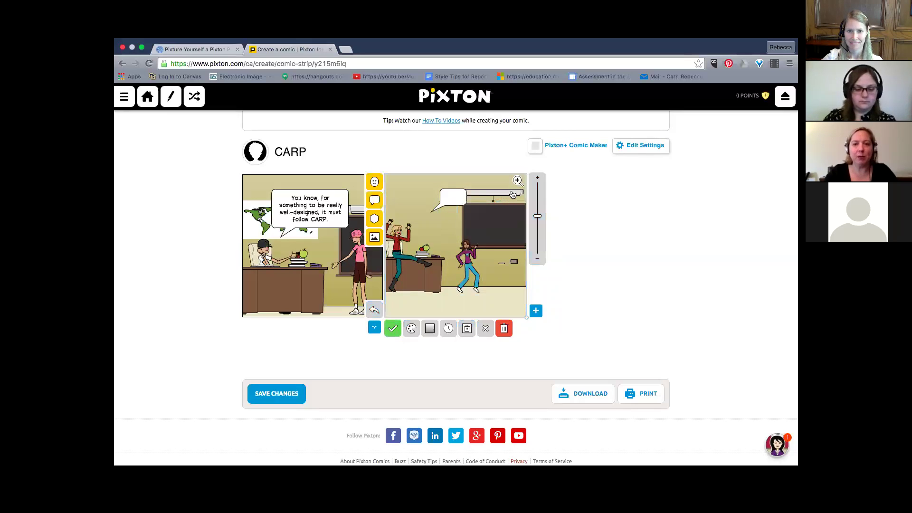
pyautogui.click(512, 193)
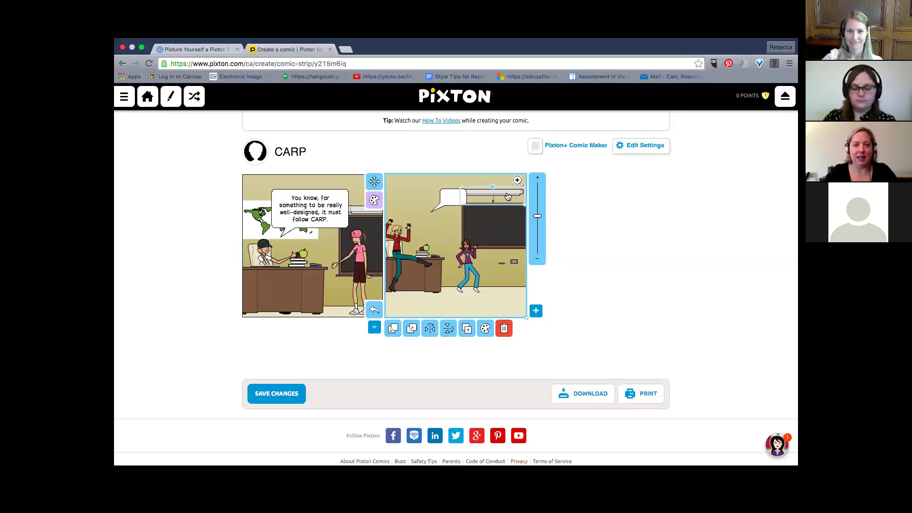
pyautogui.moveTo(510, 197); pyautogui.dragTo(513, 199)
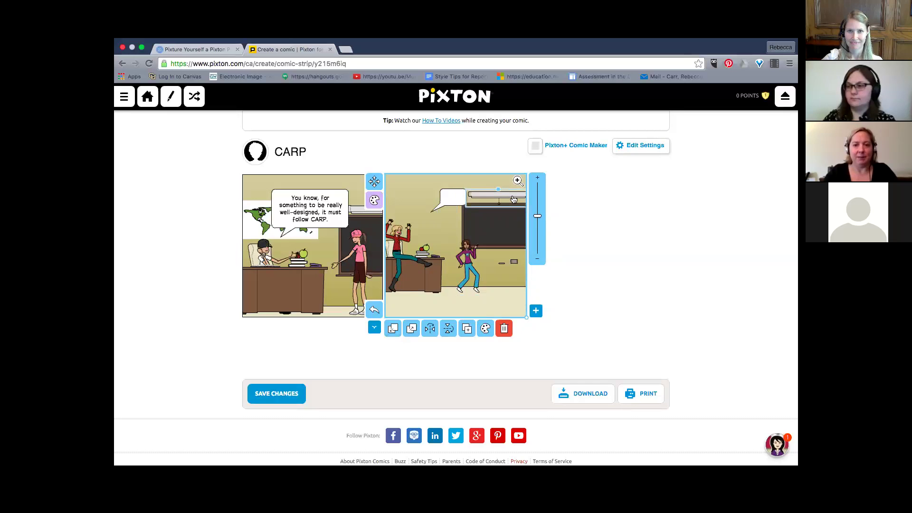
# - Remove the leftover chalk and eraser from the wall below the chalkboard in the second panel
pyautogui.click(503, 264)
pyautogui.click(502, 264)
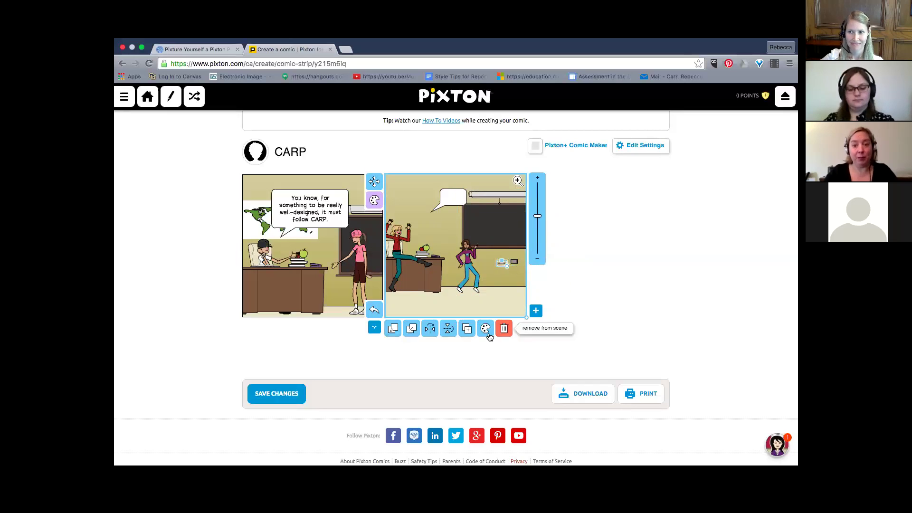
pyautogui.click(504, 330)
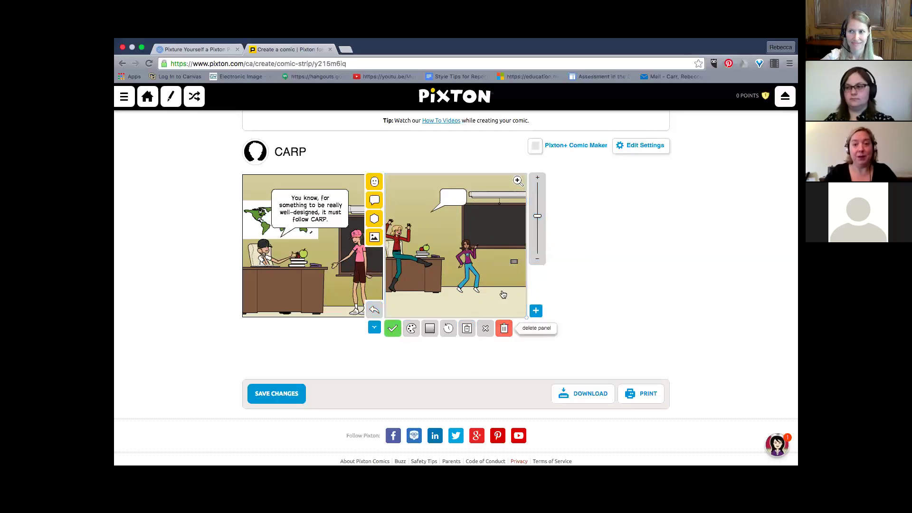
pyautogui.click(513, 264)
pyautogui.click(504, 332)
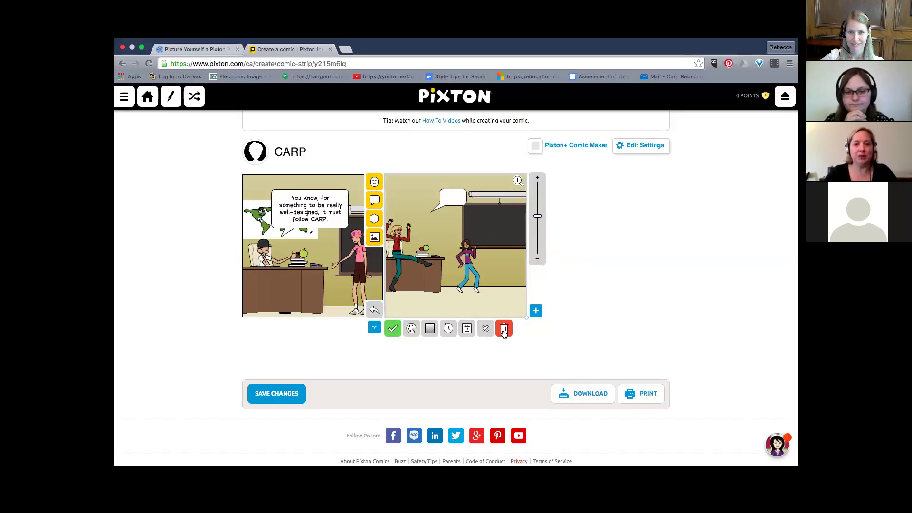
# - Move the empty speech bubble onto the chalkboard and fill it with "Contrast Alignment Repetition Proximity"
pyautogui.click(449, 203)
pyautogui.moveTo(448, 203); pyautogui.dragTo(494, 230)
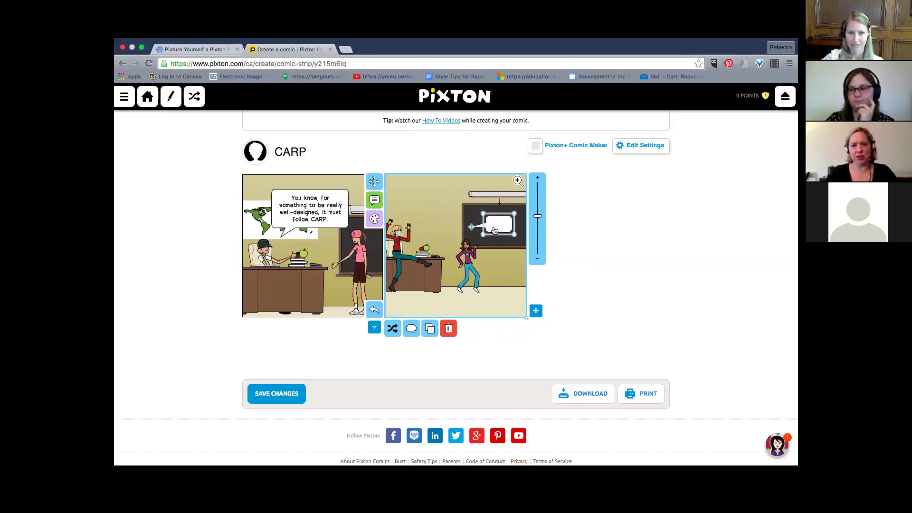
pyautogui.click(374, 200)
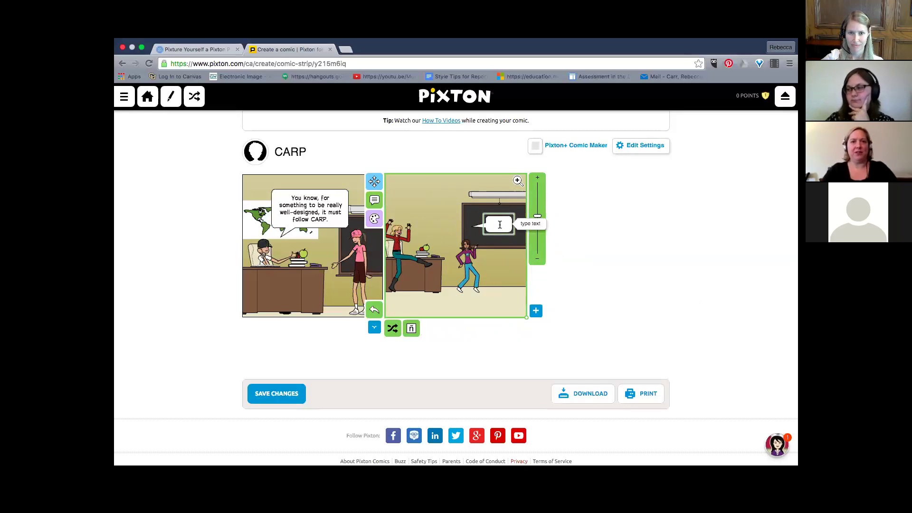
pyautogui.write('Contrast Ali')
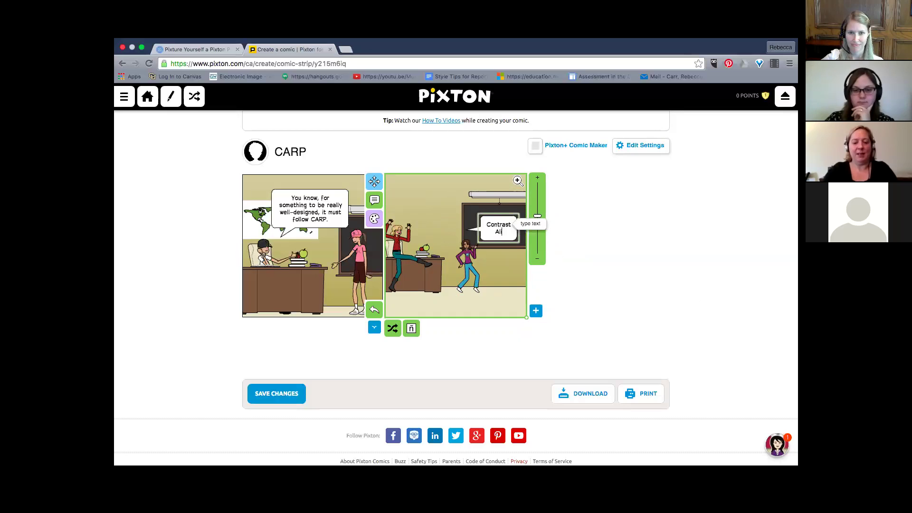
pyautogui.write('gnment Repetition')
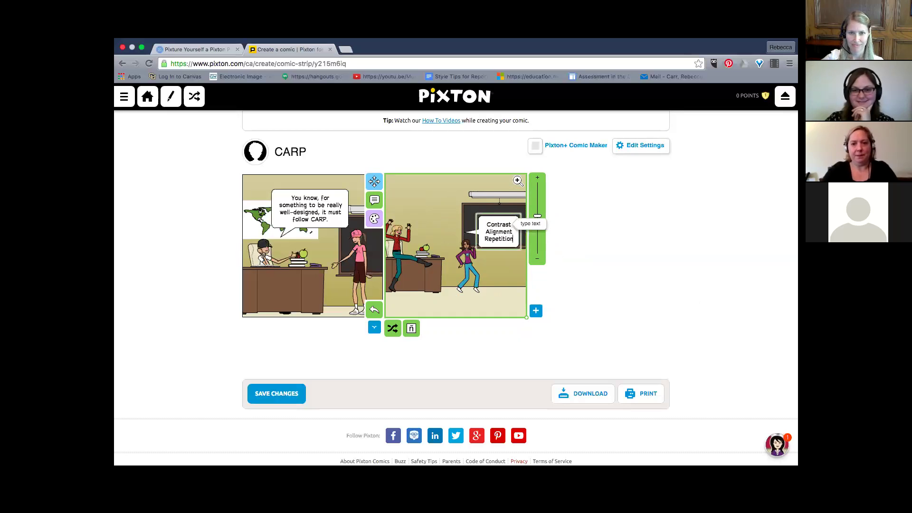
pyautogui.write(' Proxim')
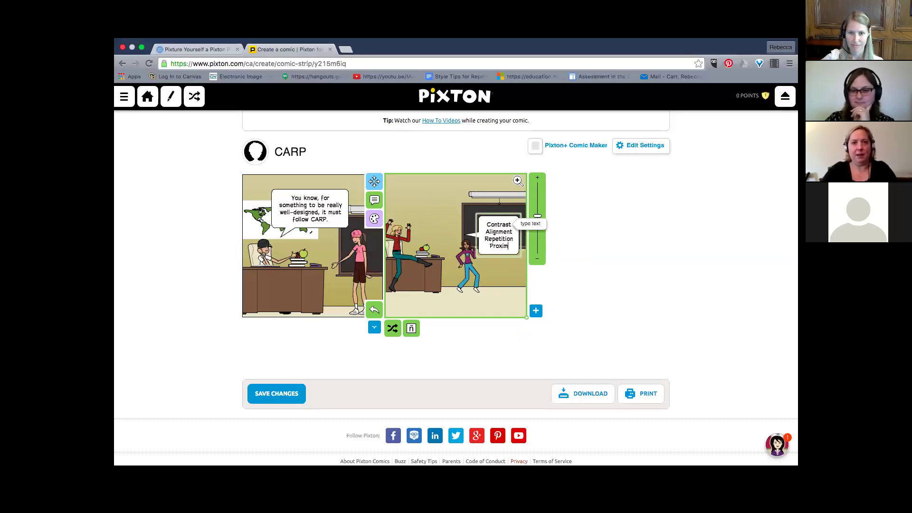
pyautogui.write('ity')
pyautogui.click(511, 262)
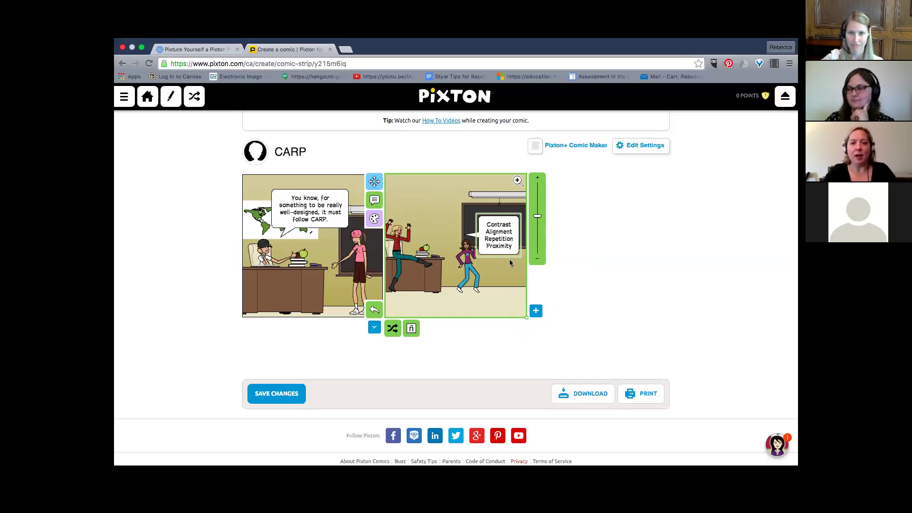
# - Change the text colour of the chalkboard speech bubble to white
pyautogui.click(492, 218)
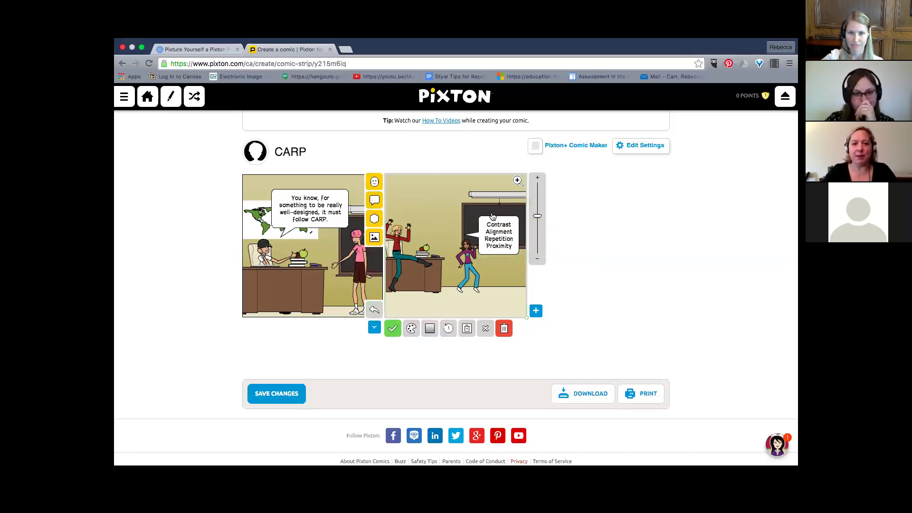
pyautogui.click(492, 218)
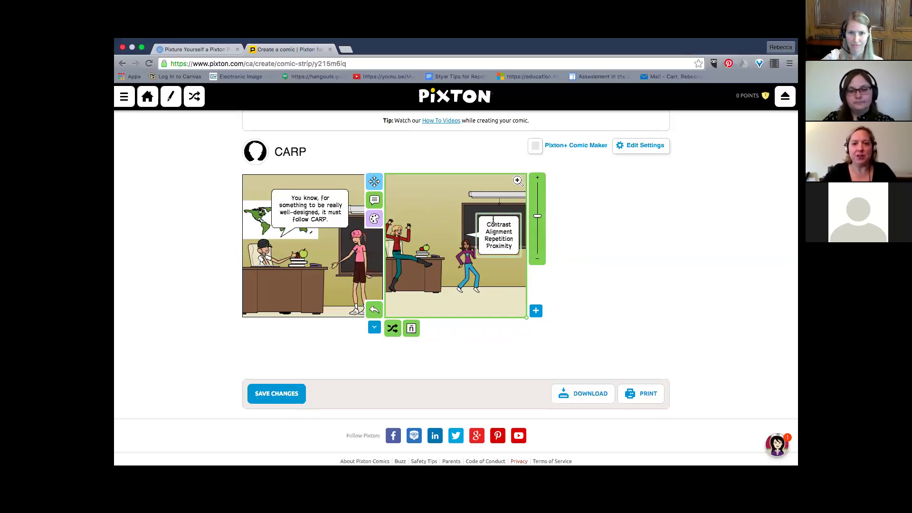
pyautogui.click(493, 218)
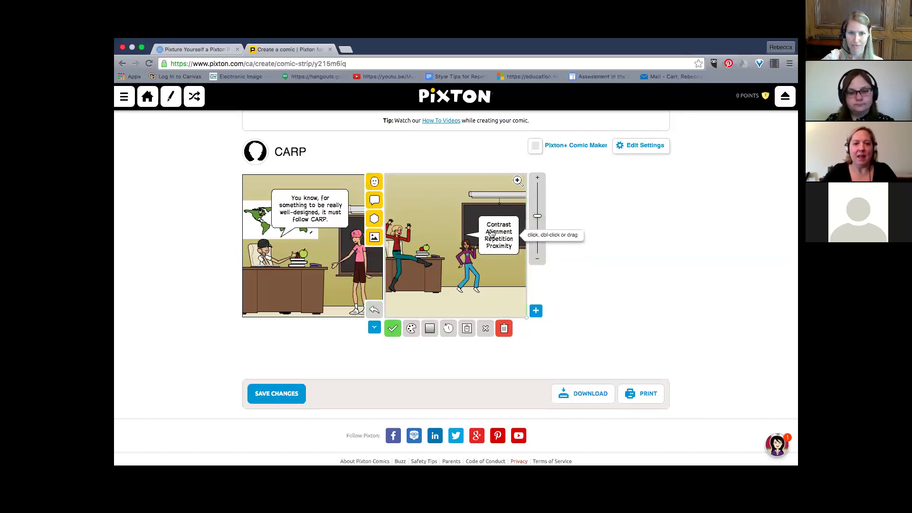
pyautogui.click(492, 233)
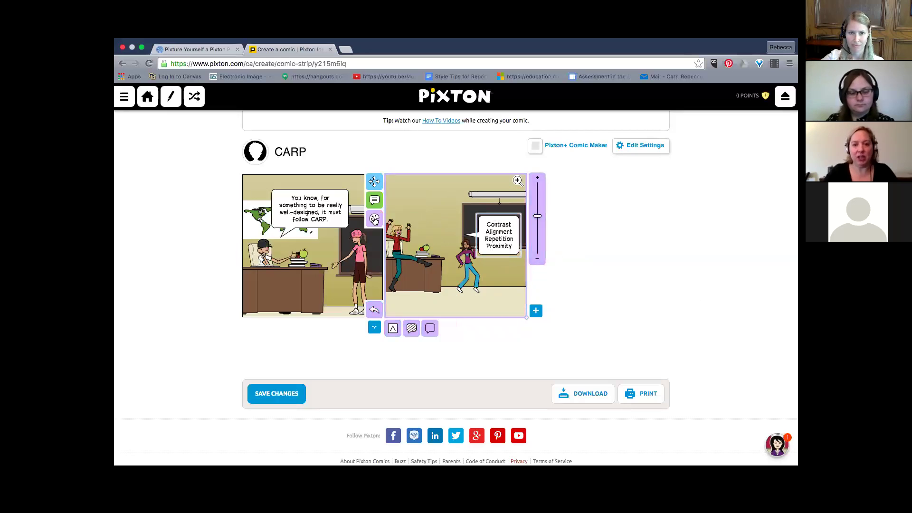
pyautogui.click(395, 330)
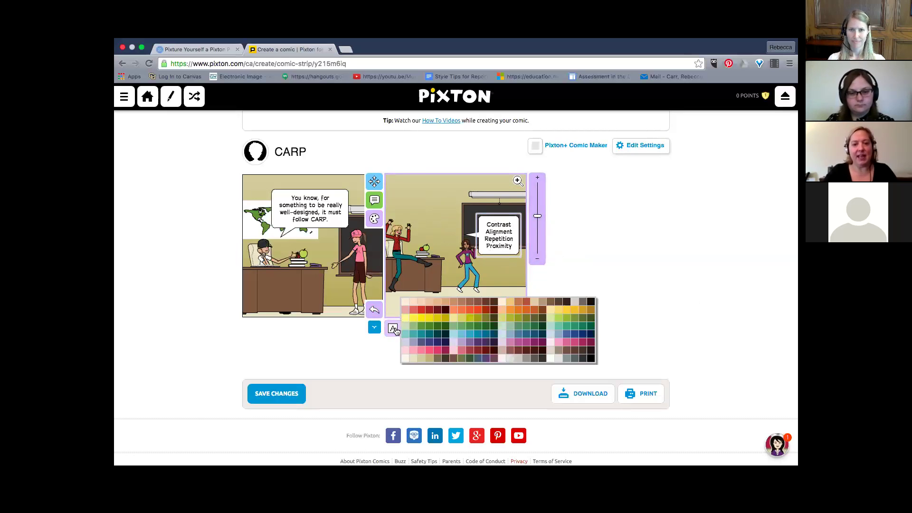
pyautogui.click(502, 359)
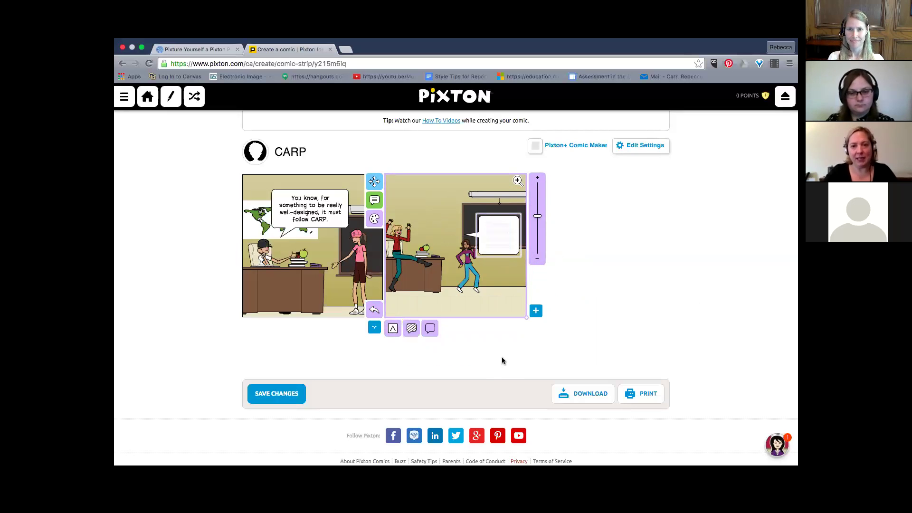
pyautogui.click(374, 201)
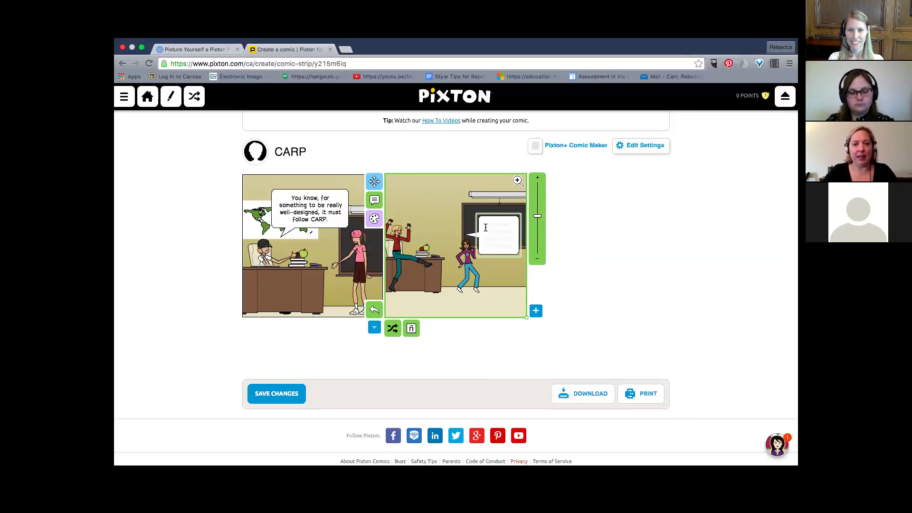
pyautogui.click(425, 187)
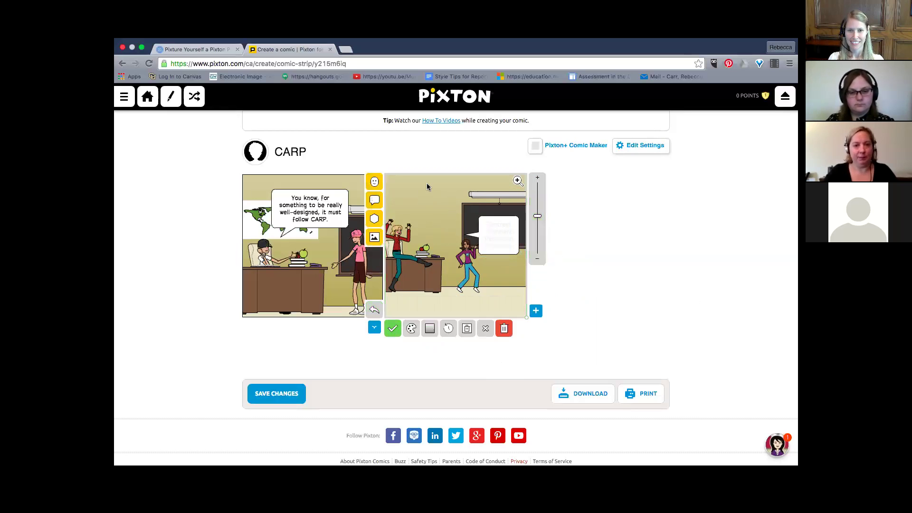
# - Change the chalkboard speech bubble's shape to plain text without an outline or fill
pyautogui.click(508, 238)
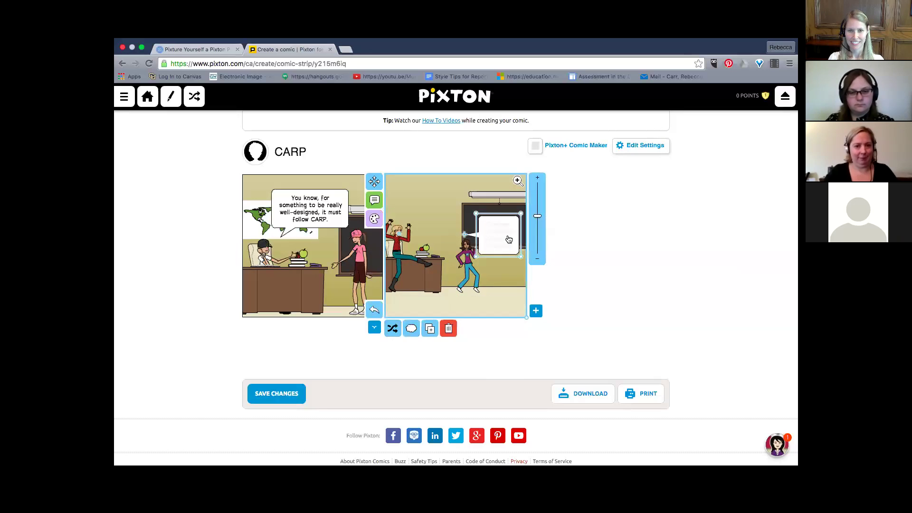
pyautogui.click(411, 328)
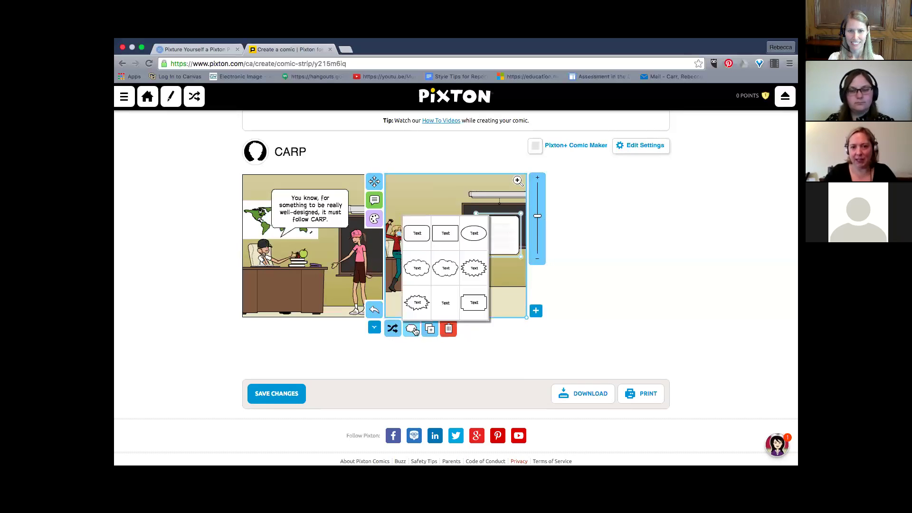
pyautogui.click(446, 304)
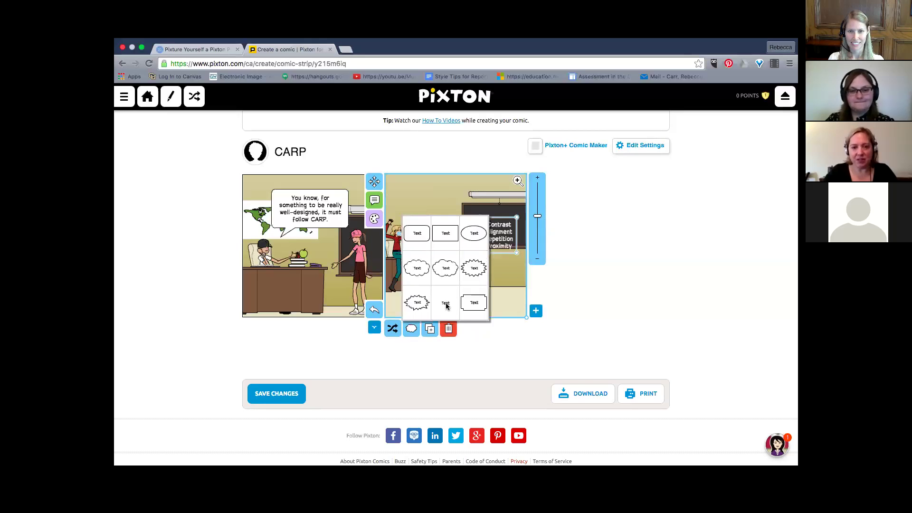
# - Move the white text up within the chalkboard and adjust its attachment point on the character in the red top
pyautogui.moveTo(498, 239); pyautogui.dragTo(497, 231)
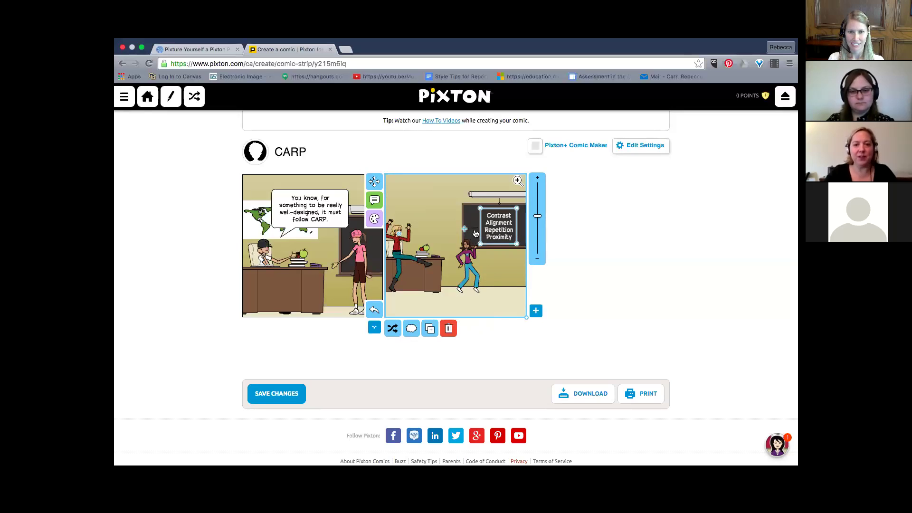
pyautogui.click(400, 236)
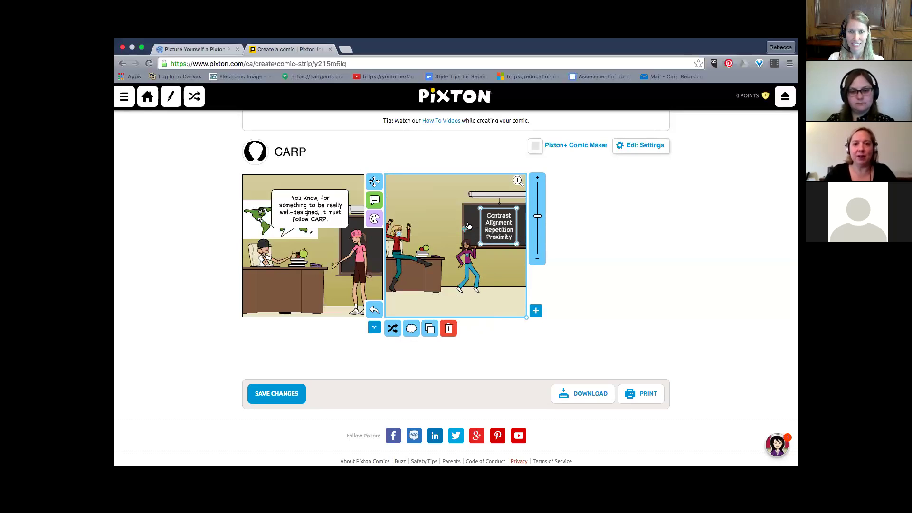
pyautogui.moveTo(467, 231); pyautogui.dragTo(399, 234)
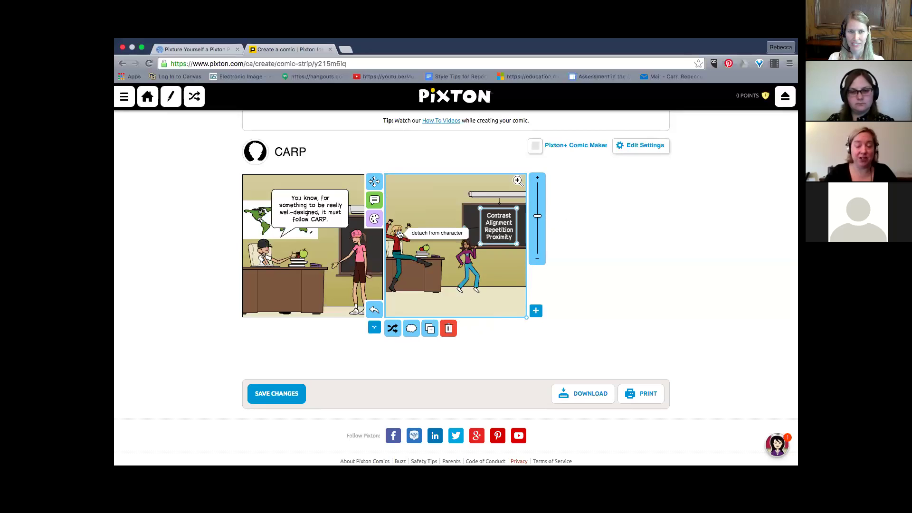
# - Recolour the trousers of the kicking blonde character in the second panel to a pale skin tone
pyautogui.moveTo(400, 234); pyautogui.dragTo(399, 234)
pyautogui.click(488, 302)
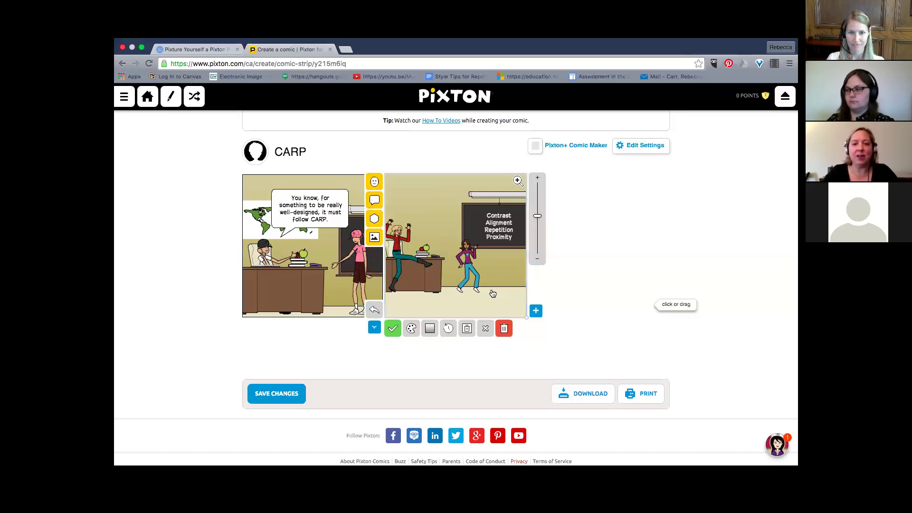
pyautogui.click(397, 249)
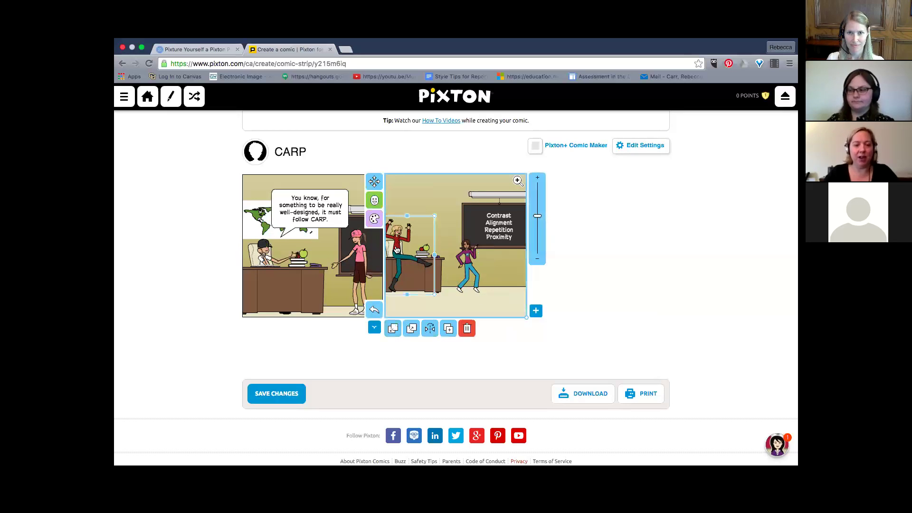
pyautogui.click(375, 219)
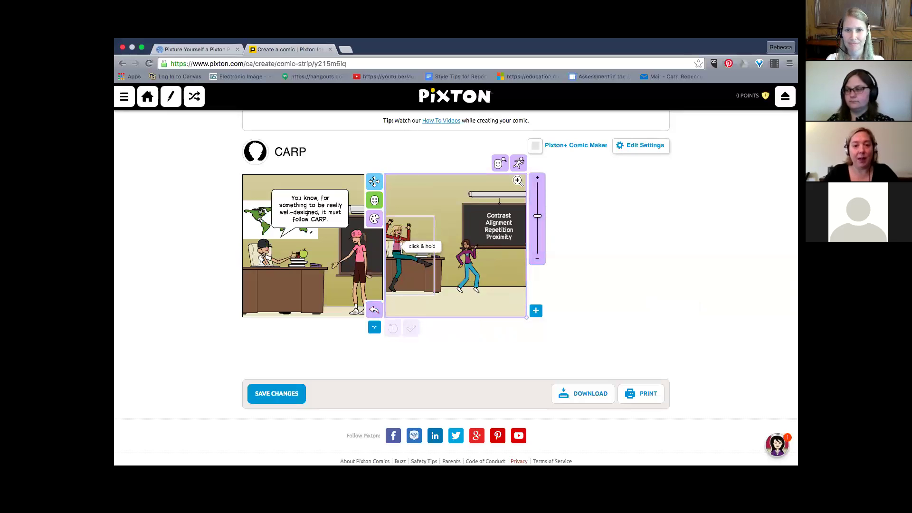
pyautogui.click(404, 249)
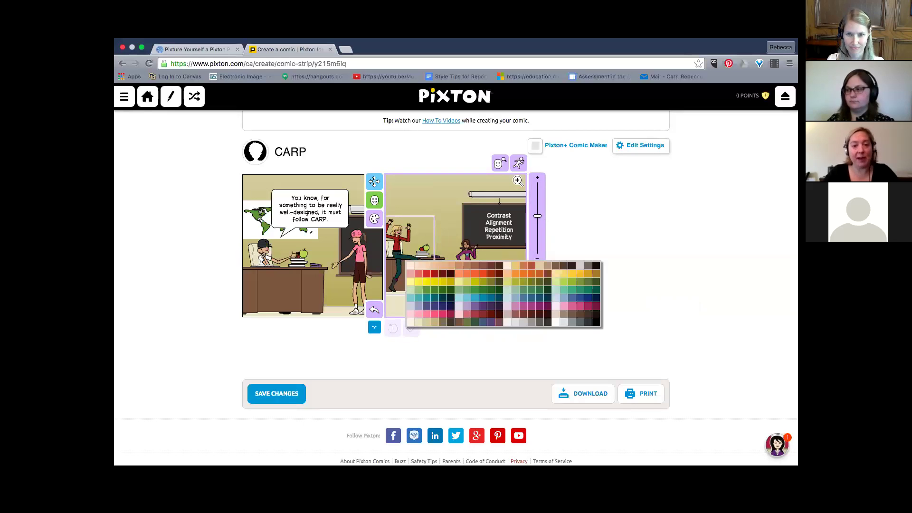
pyautogui.click(397, 247)
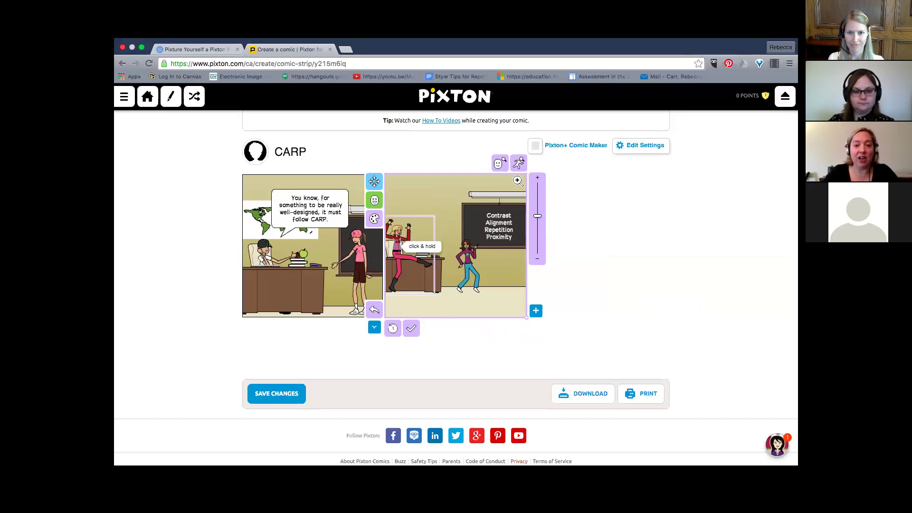
pyautogui.click(398, 248)
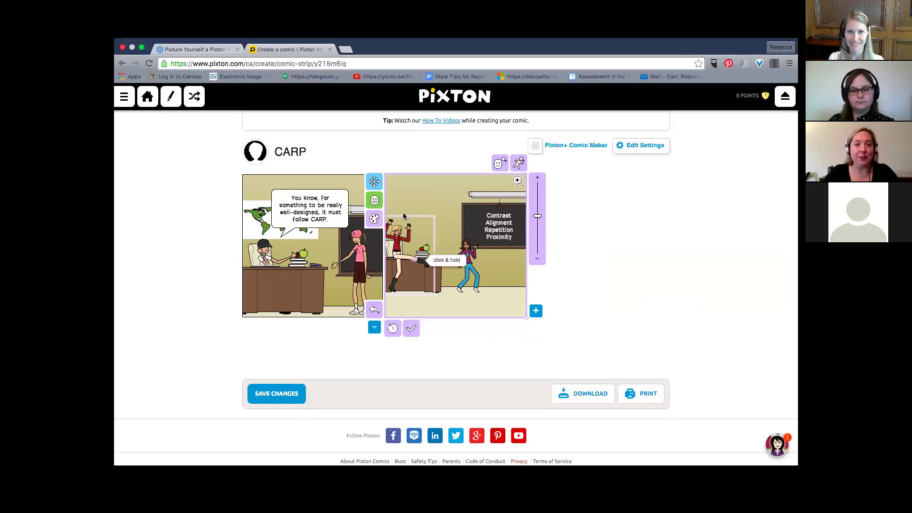
pyautogui.click(439, 198)
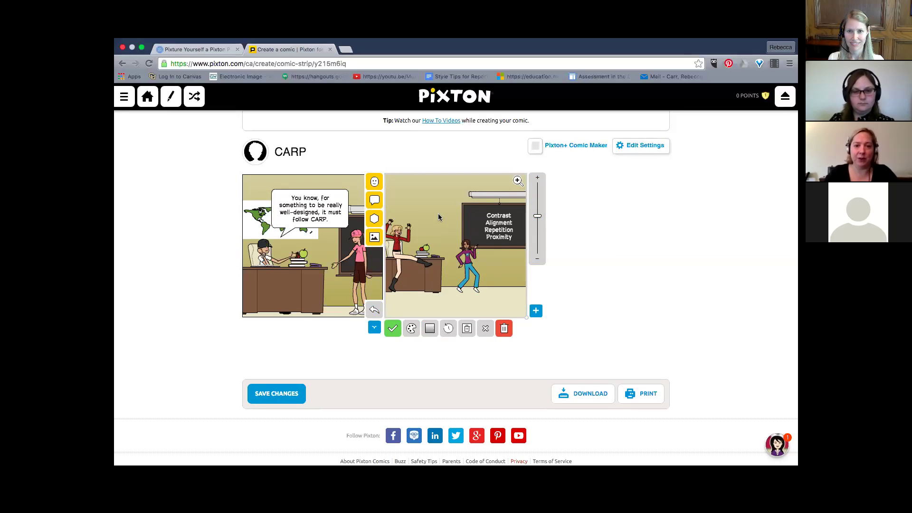
# - Change the second panel's background colour to teal and apply a background gradient
pyautogui.click(411, 328)
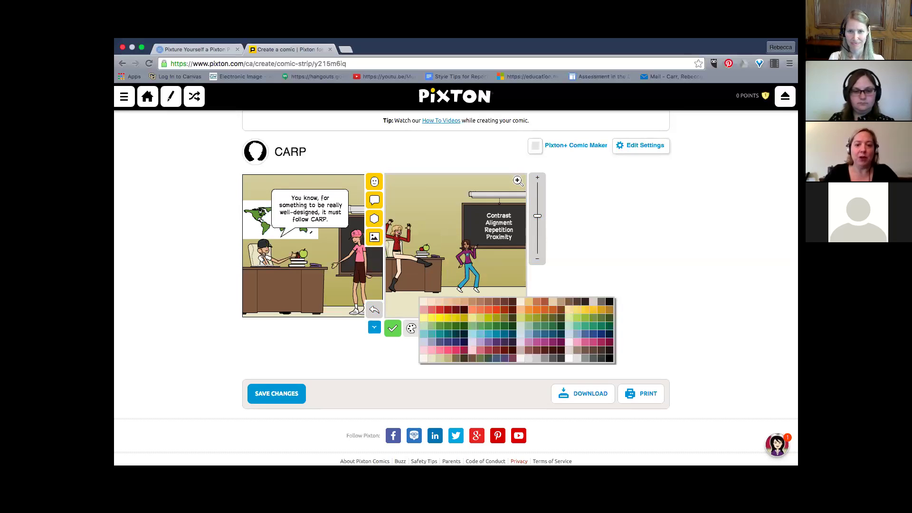
pyautogui.click(411, 328)
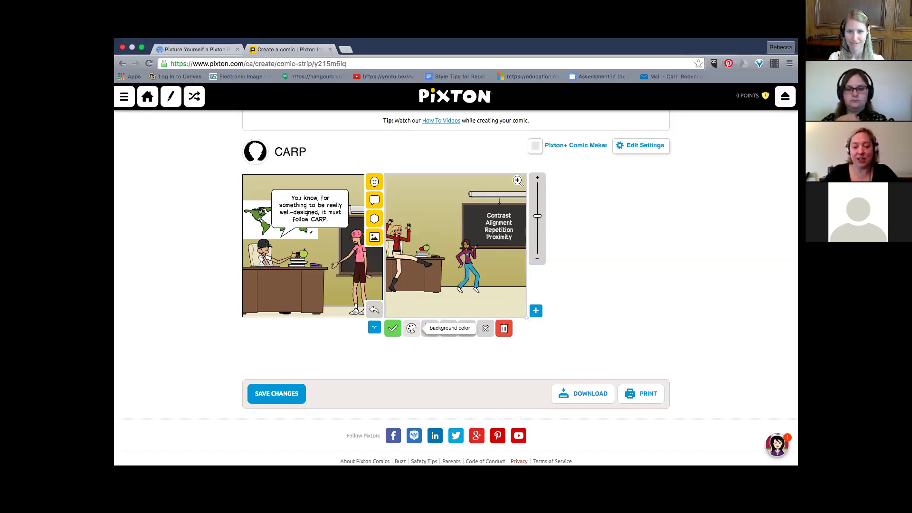
pyautogui.click(430, 328)
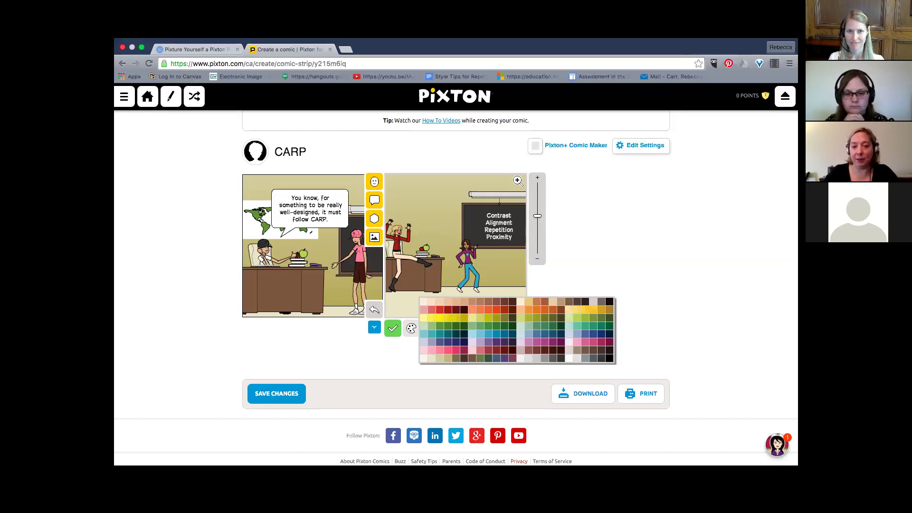
pyautogui.click(439, 334)
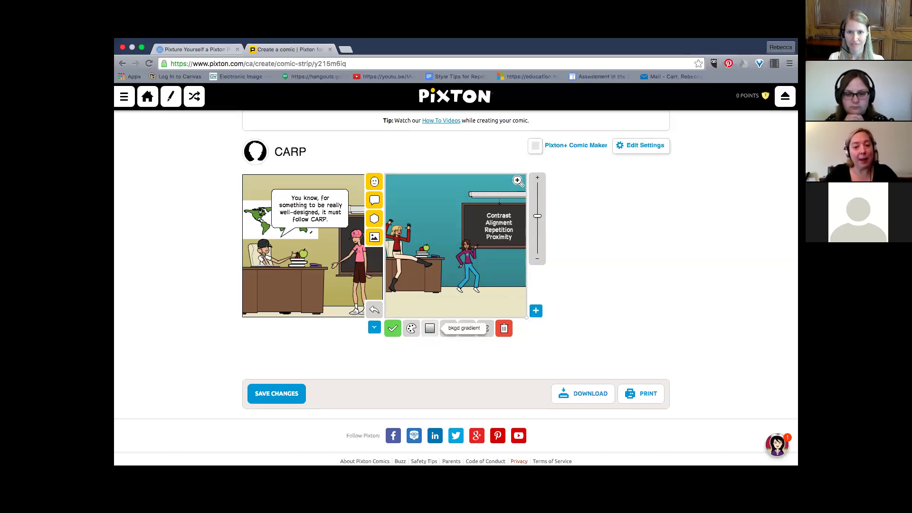
pyautogui.click(449, 328)
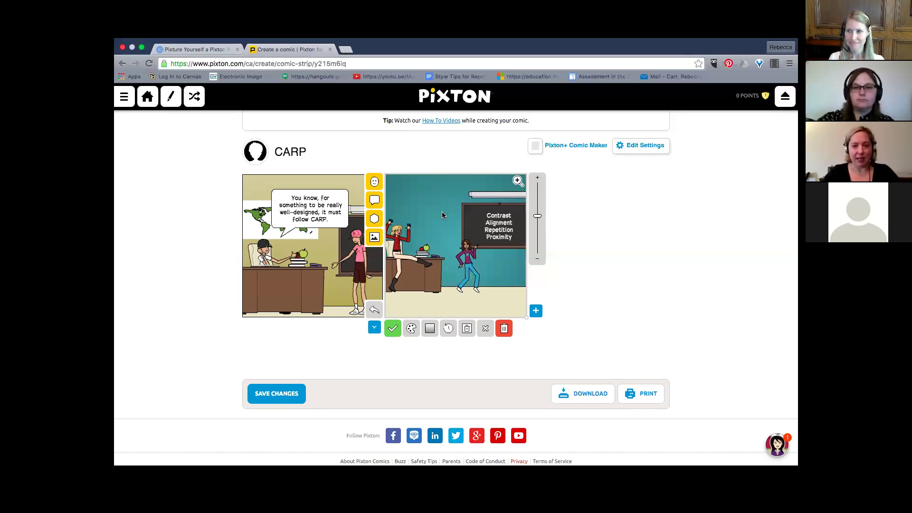
# - Switch to the Prezi presentation and advance past "Customizing Your Comic" towards the activity about adding a new panel
pyautogui.click(200, 50)
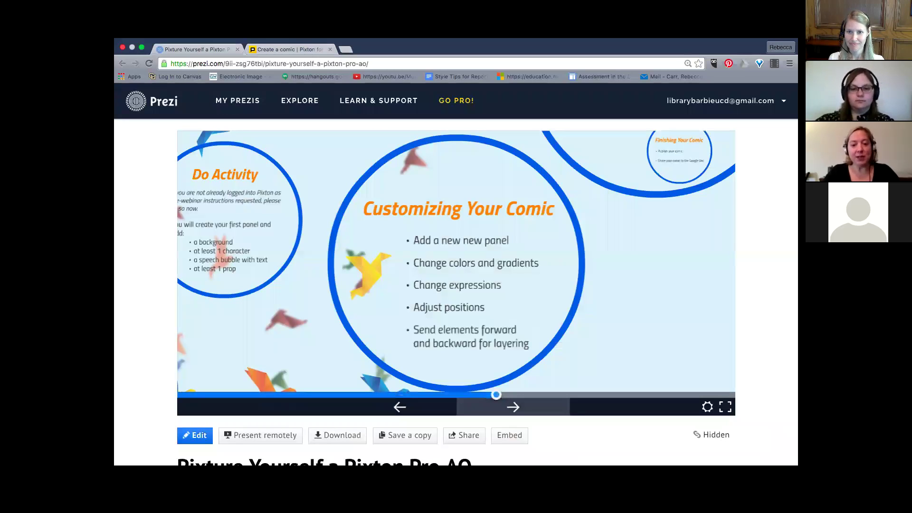
pyautogui.press('Right')
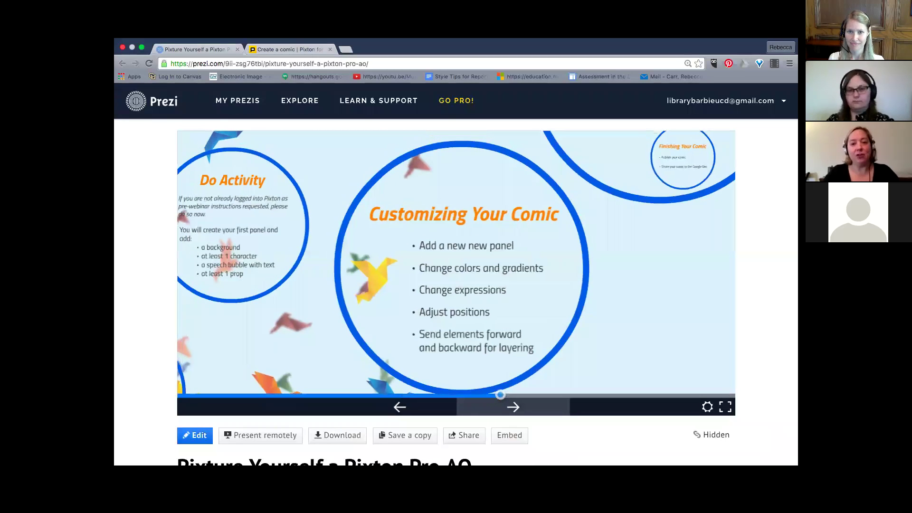
pyautogui.press('Right')
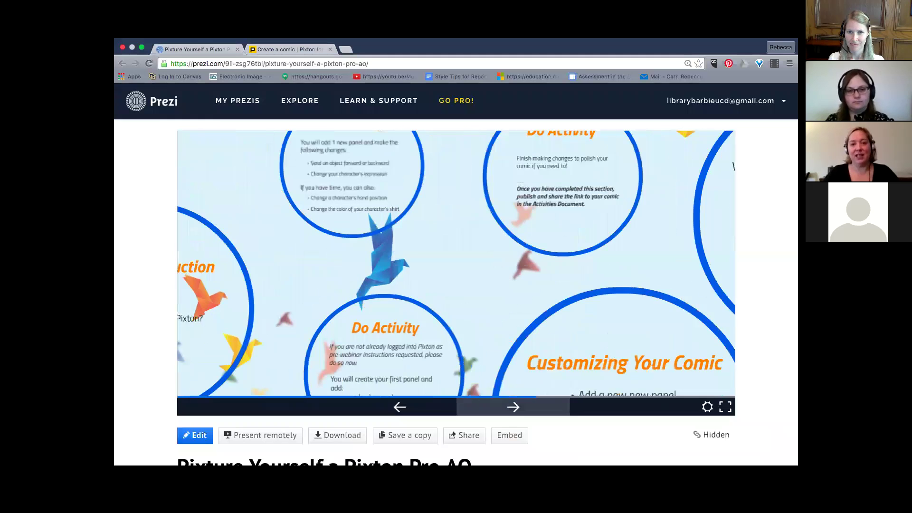
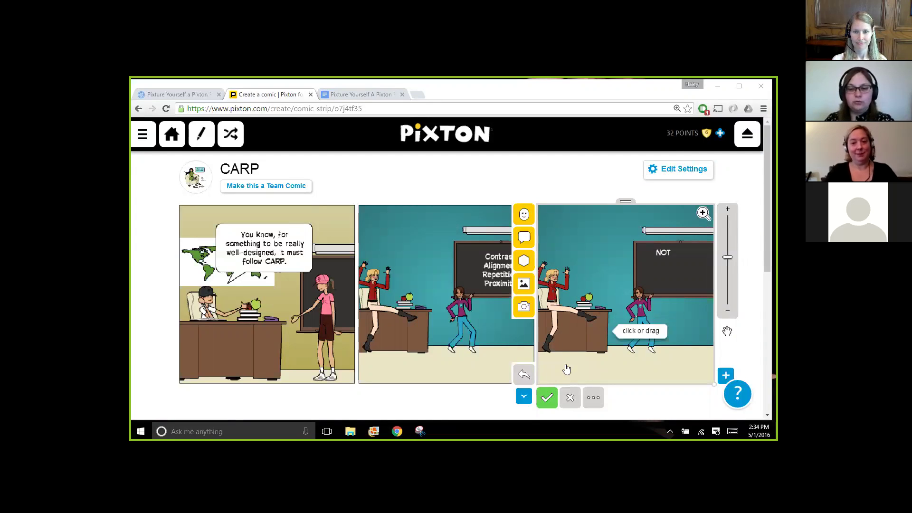
# - Save the third panel with "NOT" on the chalkboard and reopen it for editing
pyautogui.click(546, 397)
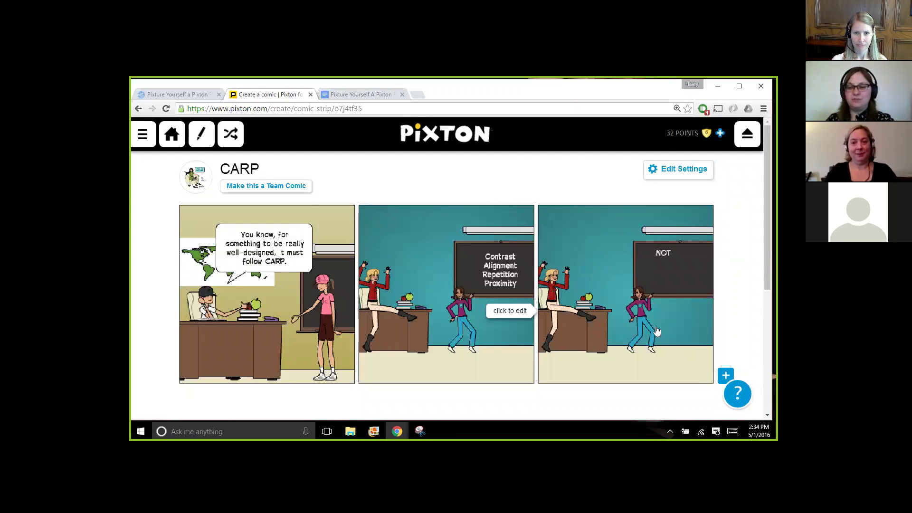
pyautogui.click(659, 264)
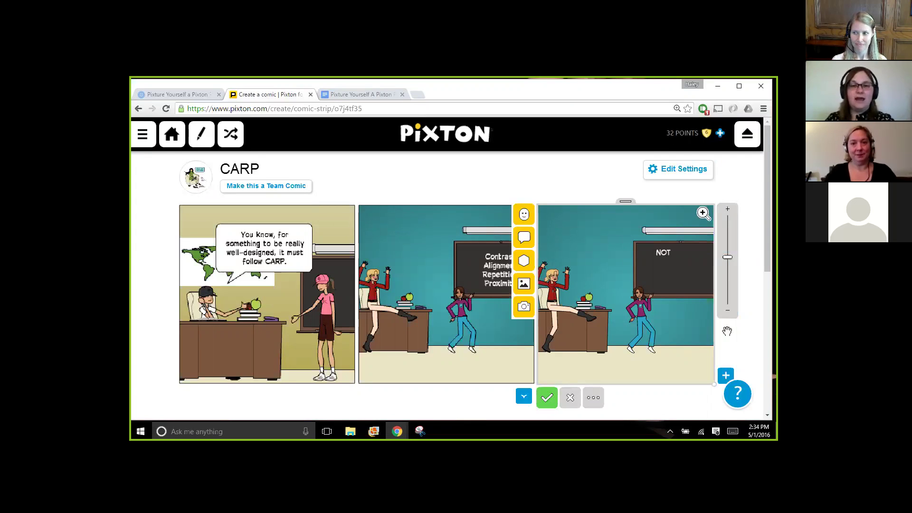
pyautogui.scroll(-1, 588, 256)
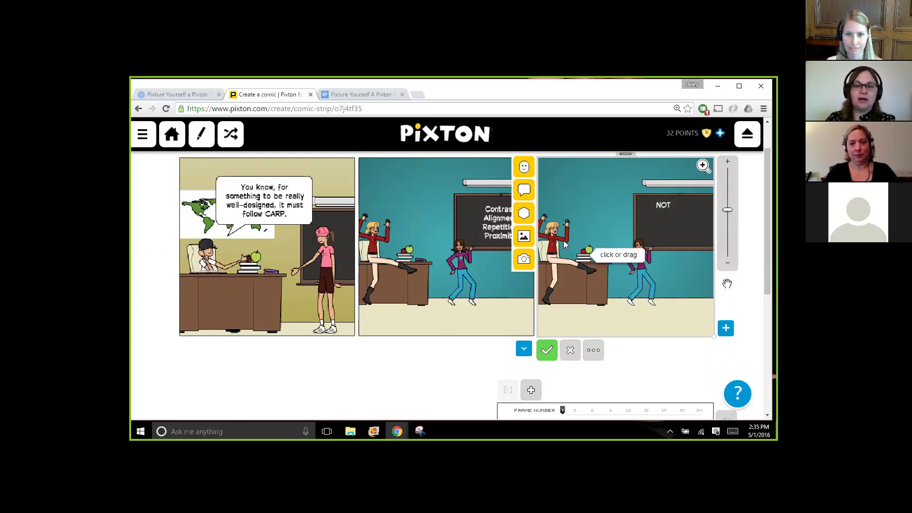
# - Add the brown desk set from My Prop Sets to the third panel and move it up across the chalkboard
pyautogui.click(524, 216)
pyautogui.click(670, 170)
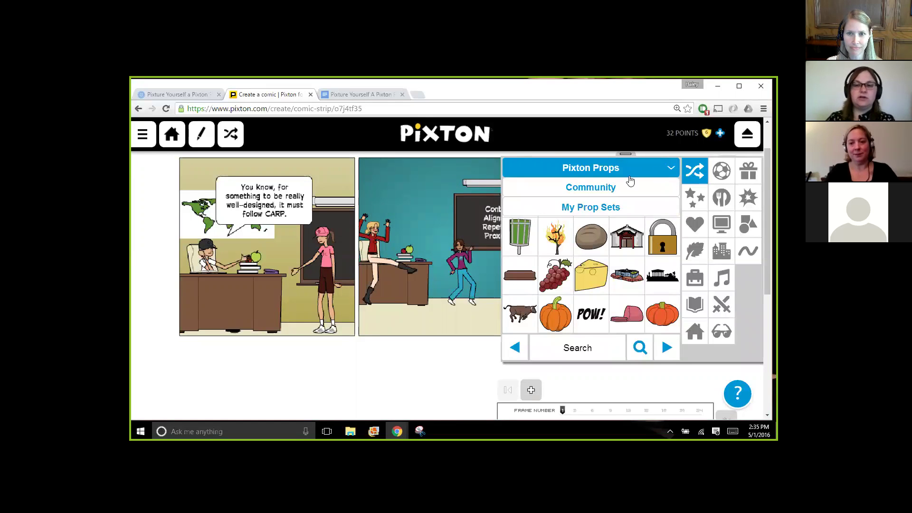
pyautogui.click(596, 210)
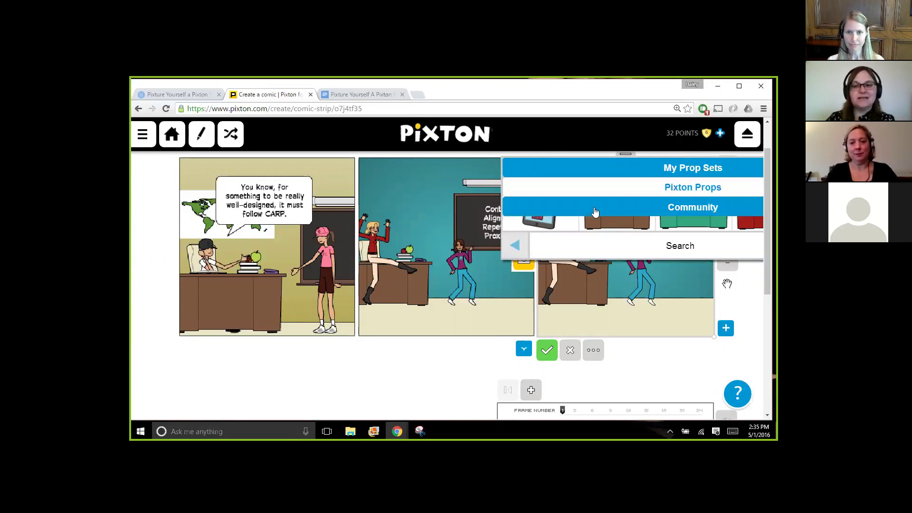
pyautogui.click(613, 211)
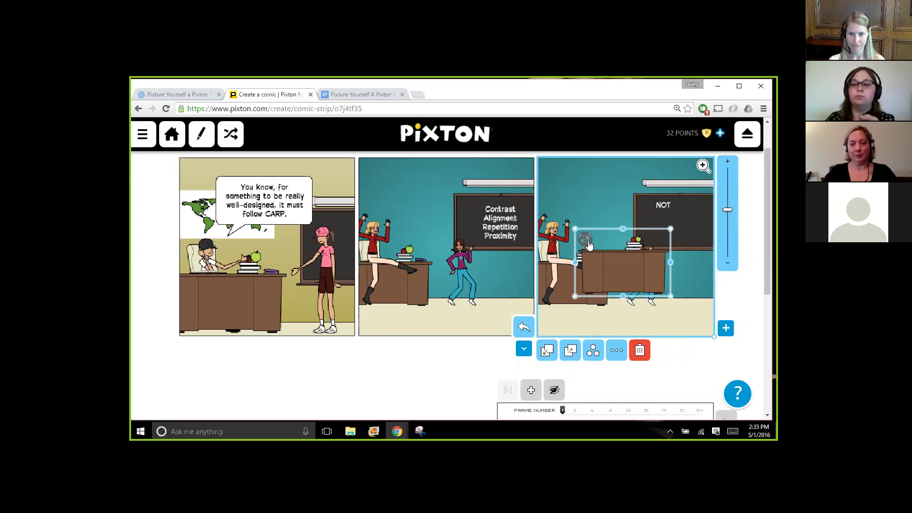
pyautogui.moveTo(621, 263); pyautogui.dragTo(616, 219)
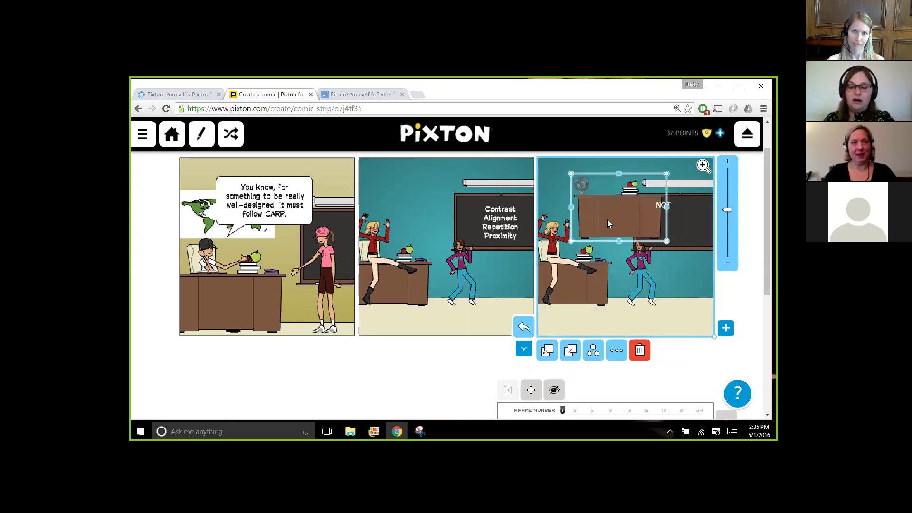
# - Undo the placement and insertion of the desk prop set in the third panel
pyautogui.click(523, 327)
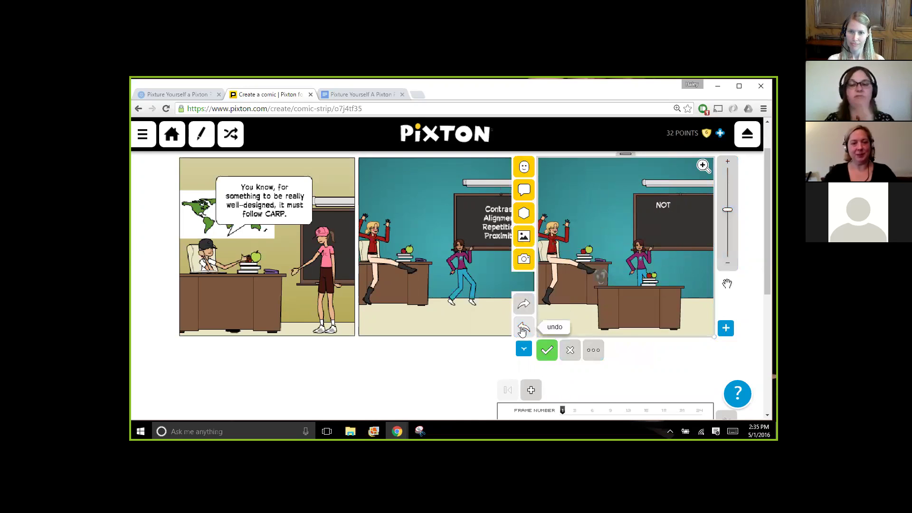
pyautogui.click(525, 327)
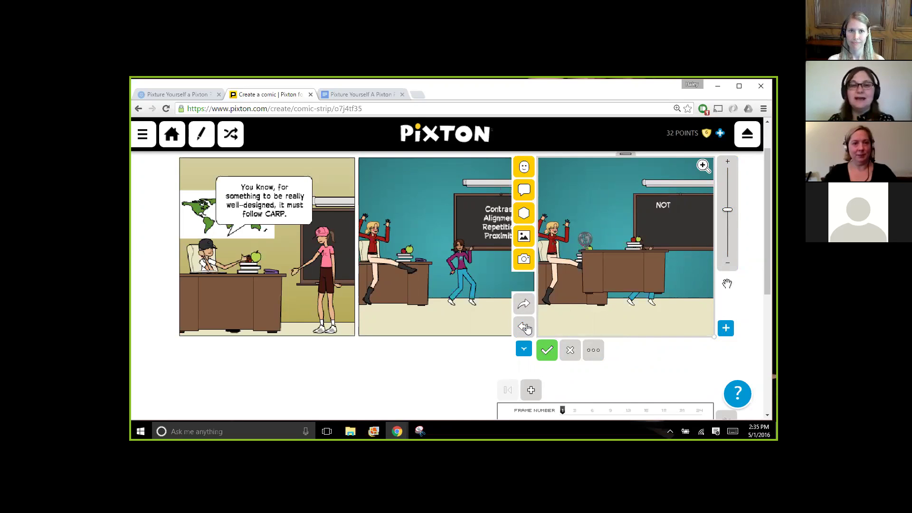
pyautogui.click(613, 282)
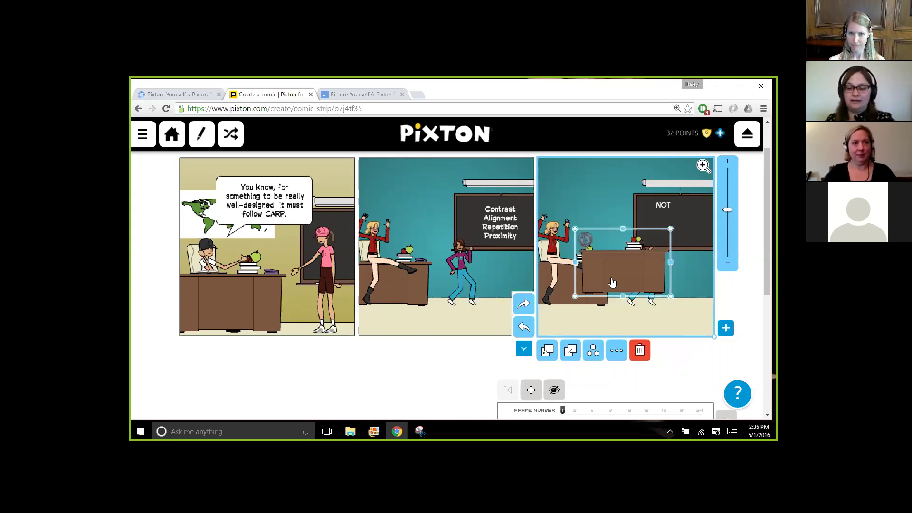
pyautogui.hotkey('ctrl', 'z')
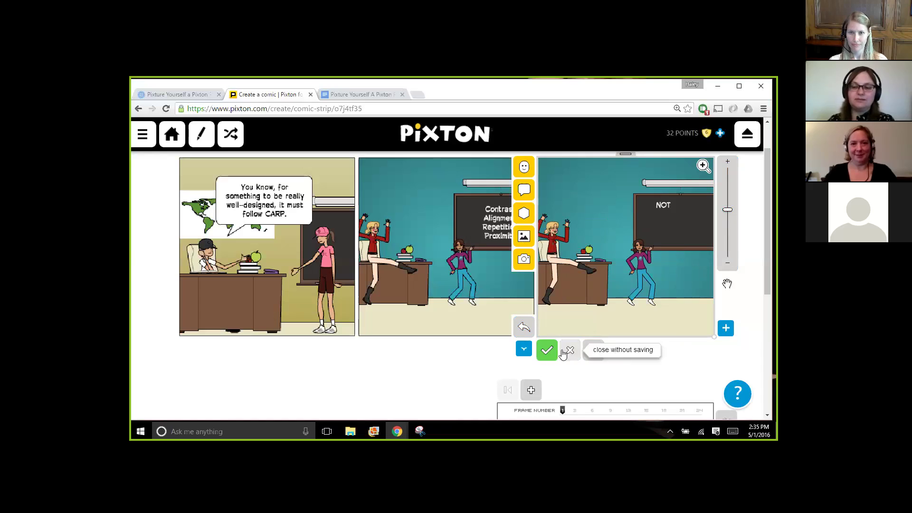
# - Try the riverside landscape from My Backgrounds on the third panel and undo it
pyautogui.click(590, 350)
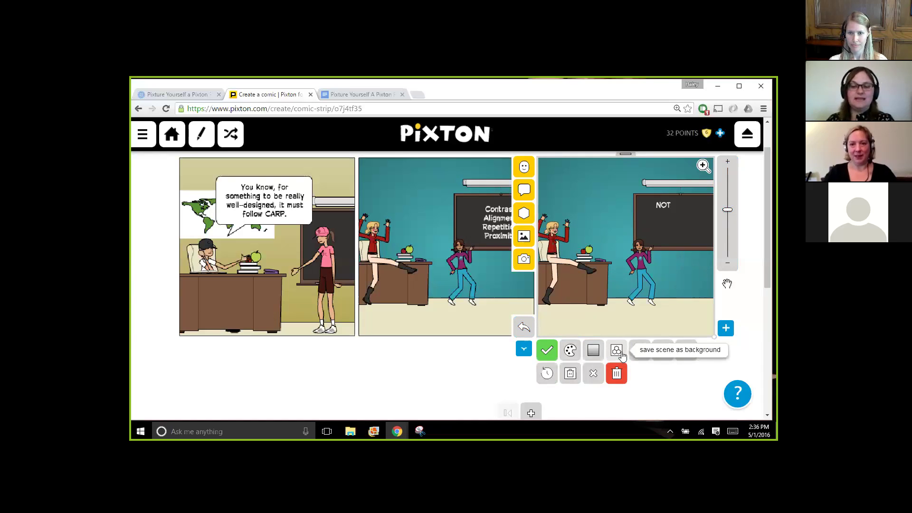
pyautogui.click(524, 236)
pyautogui.click(573, 168)
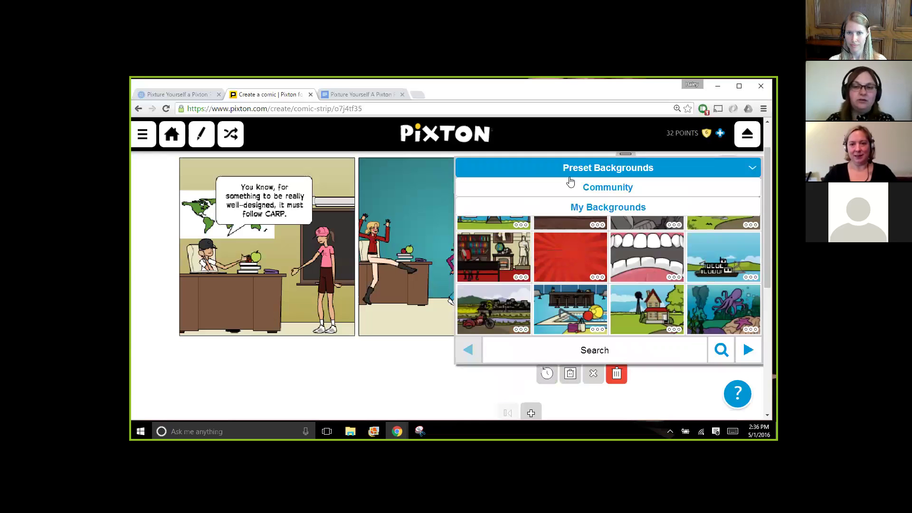
pyautogui.click(604, 208)
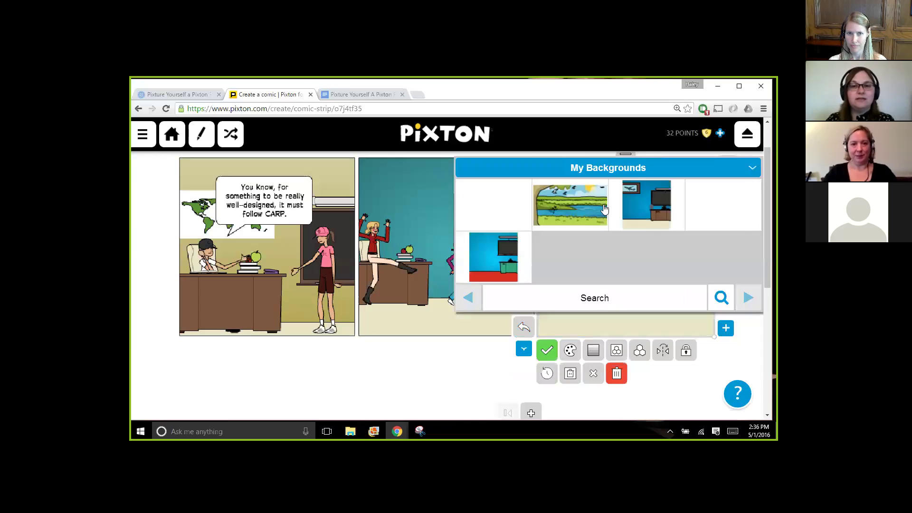
pyautogui.click(564, 197)
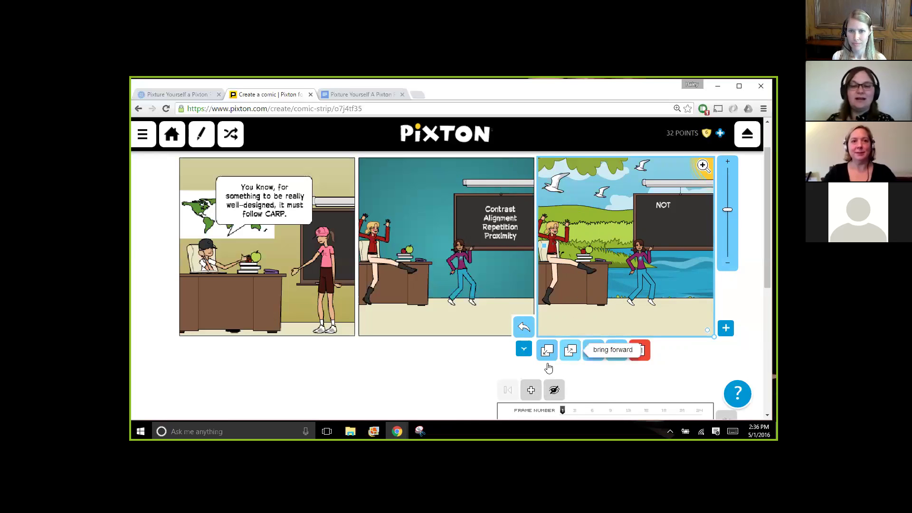
pyautogui.click(524, 326)
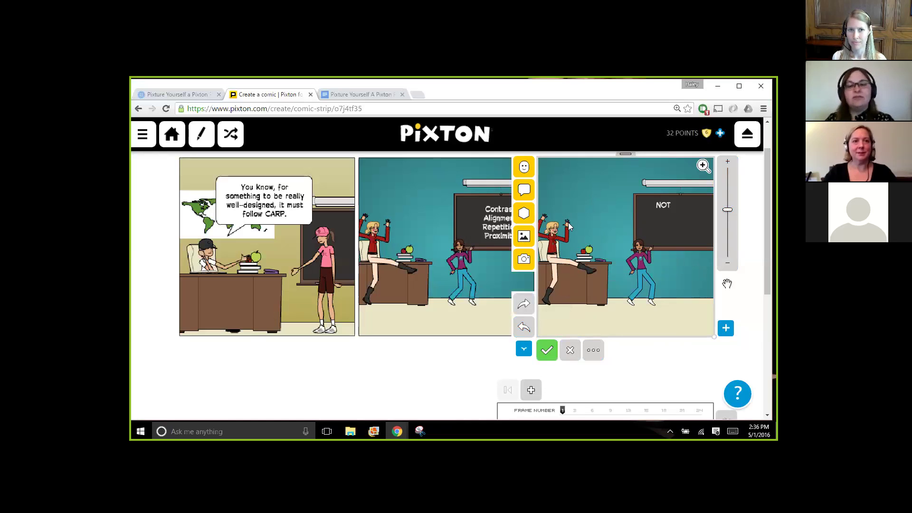
# - Browse the desktop pictures available for upload into the third panel and close the file chooser without picking one
pyautogui.click(524, 260)
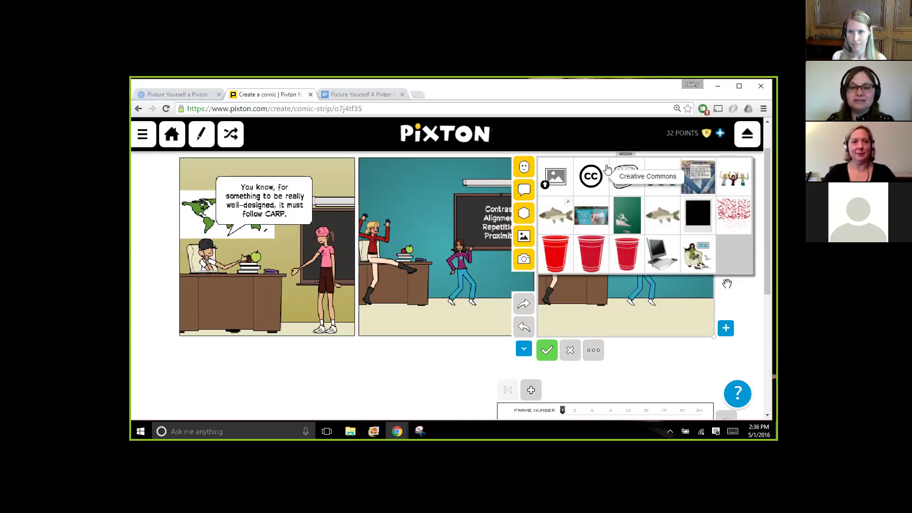
pyautogui.click(551, 180)
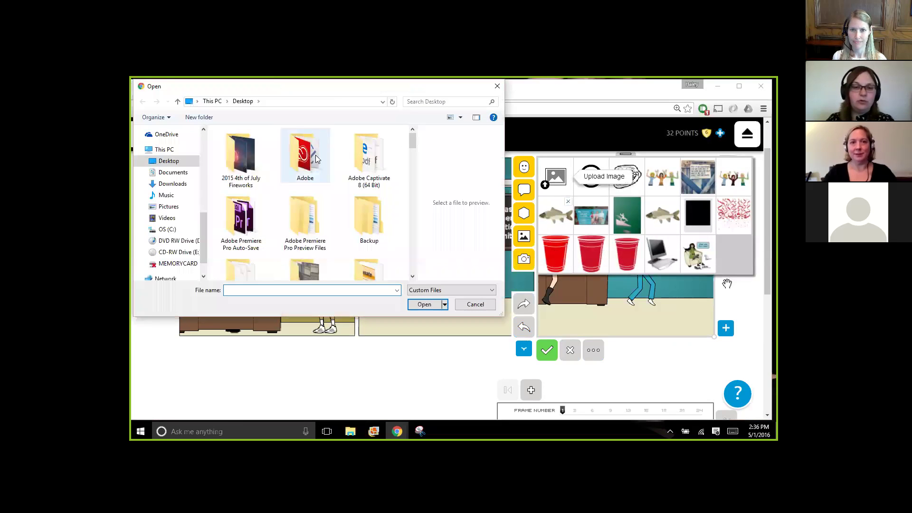
pyautogui.scroll(-3, 410, 256)
pyautogui.click(411, 255)
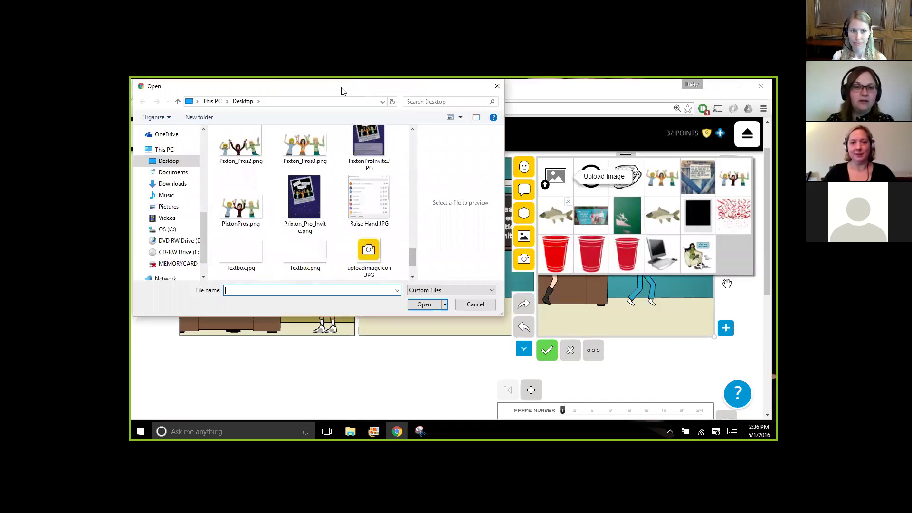
pyautogui.moveTo(342, 91); pyautogui.dragTo(399, 174)
pyautogui.click(554, 172)
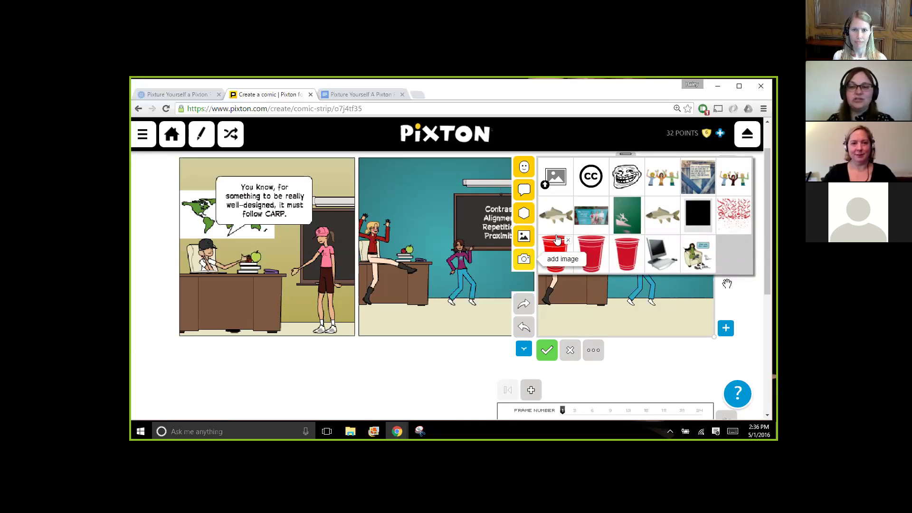
# - Add the uploaded carp image to the third panel, shrink it to fit on the chalkboard beneath "NOT", and save the panel
pyautogui.click(557, 215)
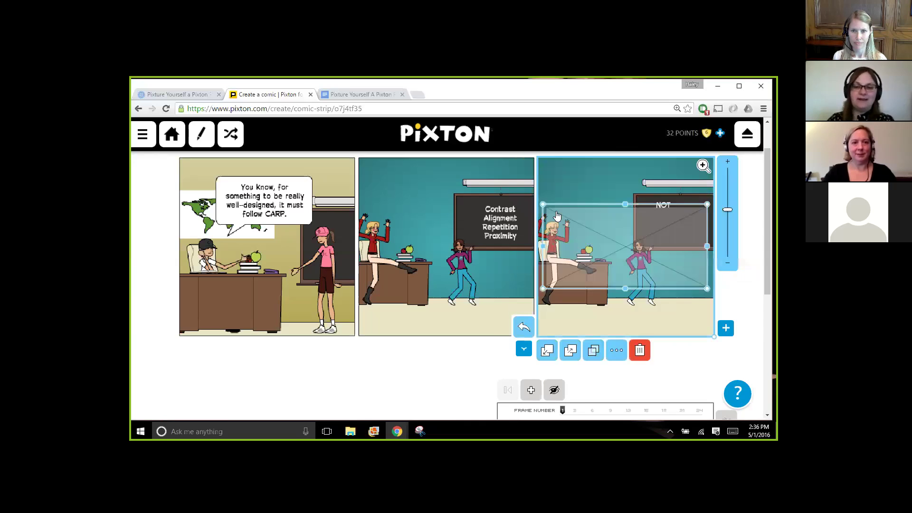
pyautogui.moveTo(609, 251); pyautogui.dragTo(617, 230)
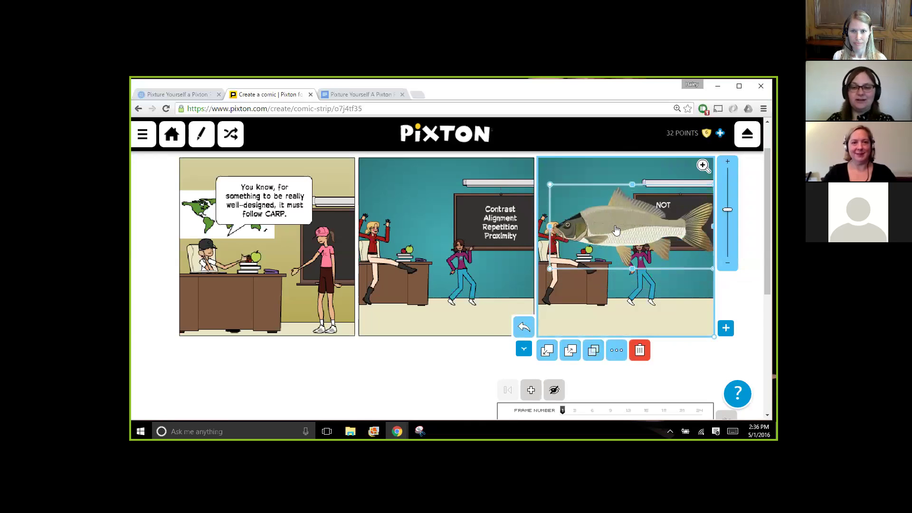
pyautogui.moveTo(549, 224); pyautogui.dragTo(675, 243)
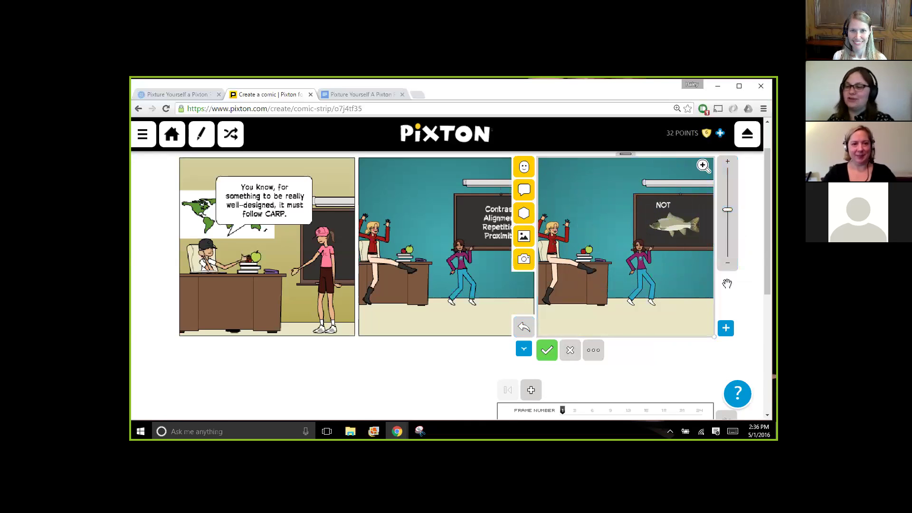
pyautogui.click(494, 227)
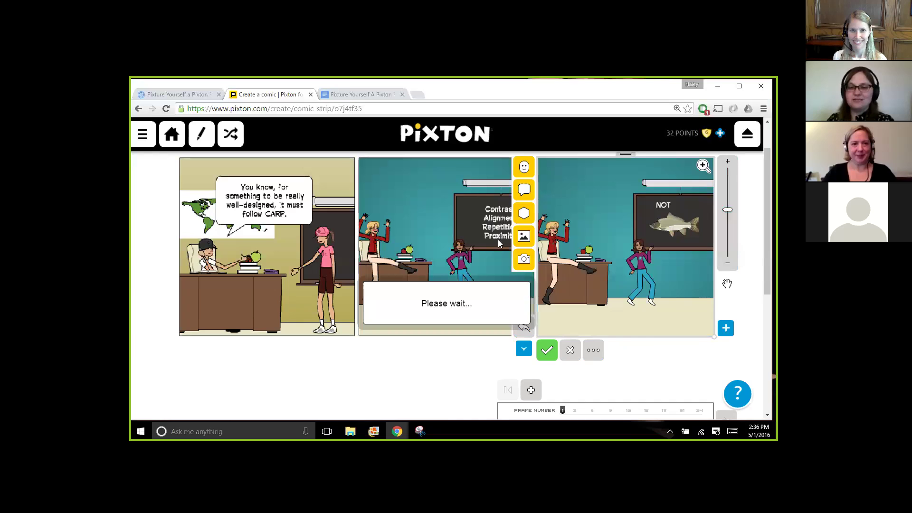
pyautogui.click(668, 226)
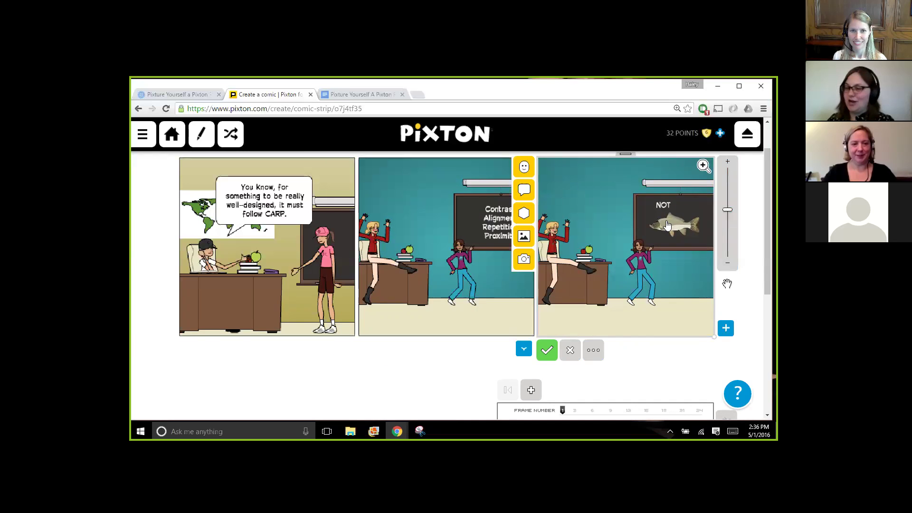
pyautogui.click(550, 353)
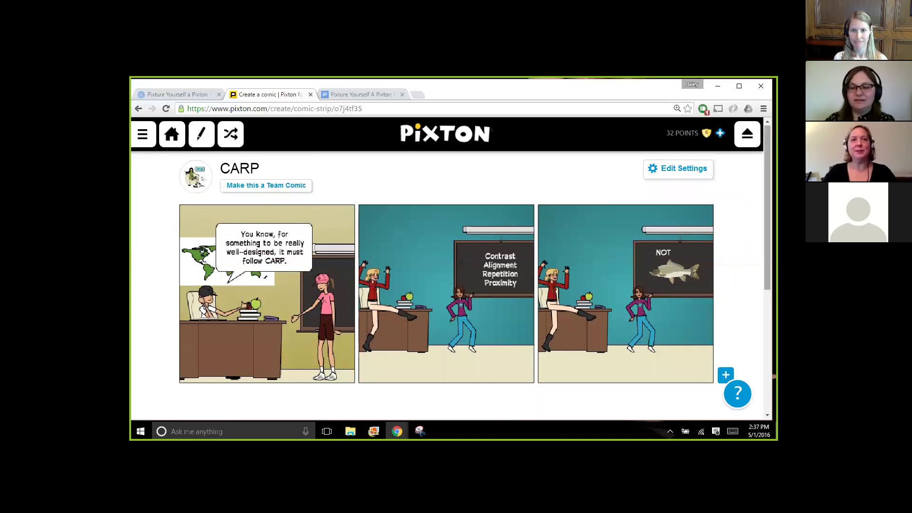
# - Examine the editor display options in the comic's edit settings and close them
pyautogui.scroll(-1, 474, 254)
pyautogui.scroll(1, 475, 254)
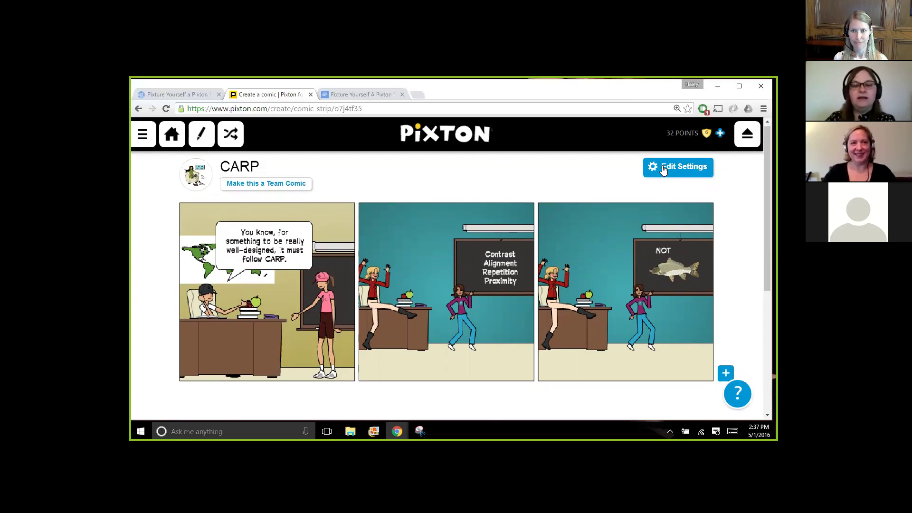
pyautogui.click(664, 169)
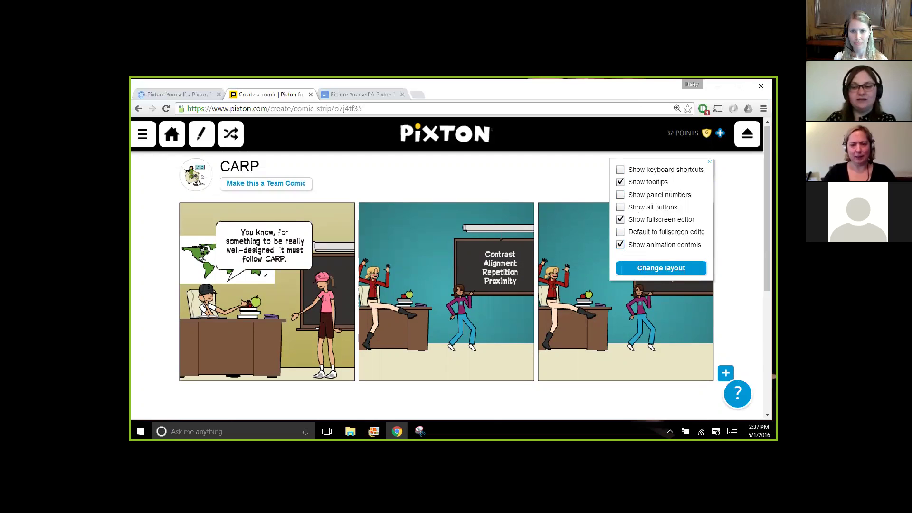
pyautogui.click(661, 268)
pyautogui.scroll(-1, 661, 268)
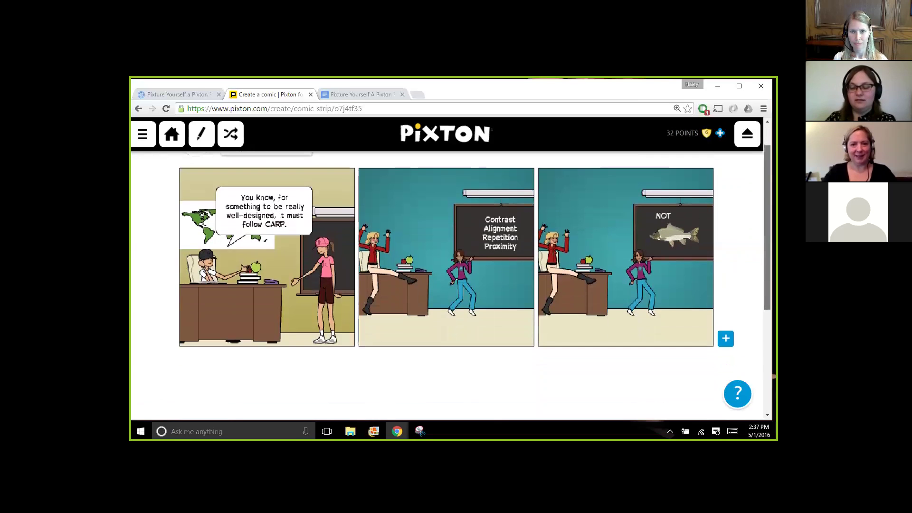
# - Reopen the third panel, select the blonde character, examine the animation timeline below, and save the panel again
pyautogui.click(688, 285)
pyautogui.scroll(-2, 355, 379)
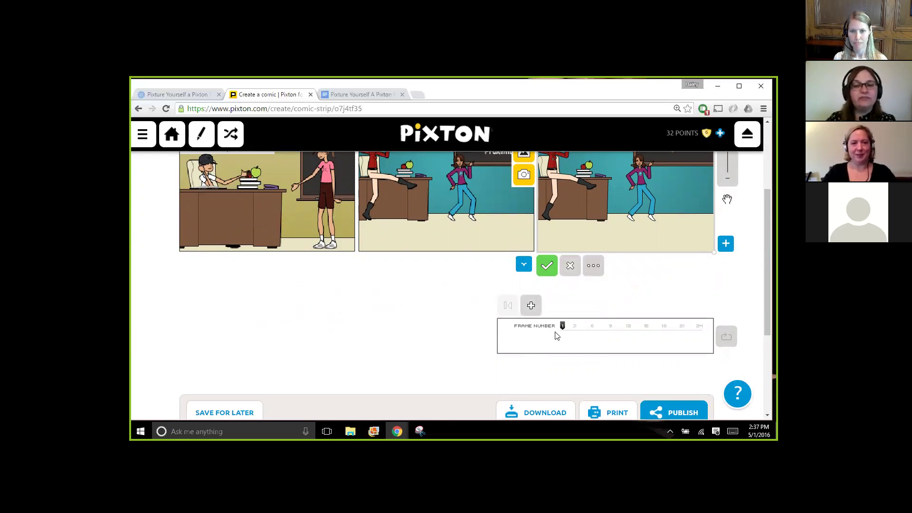
pyautogui.scroll(1, 568, 188)
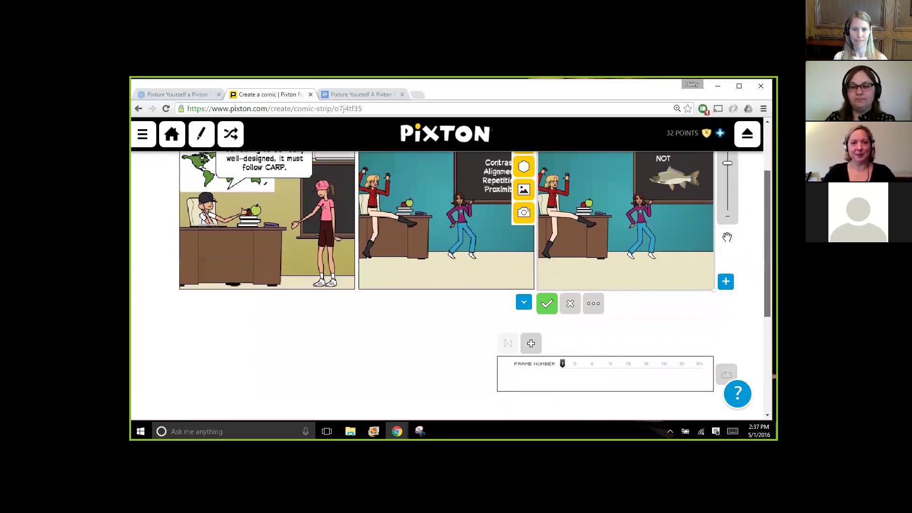
pyautogui.click(568, 187)
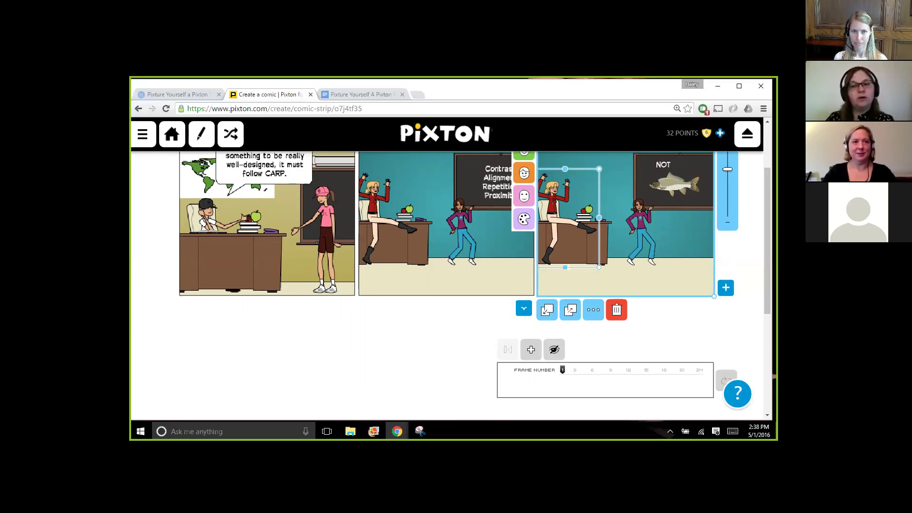
pyautogui.scroll(-1, 475, 285)
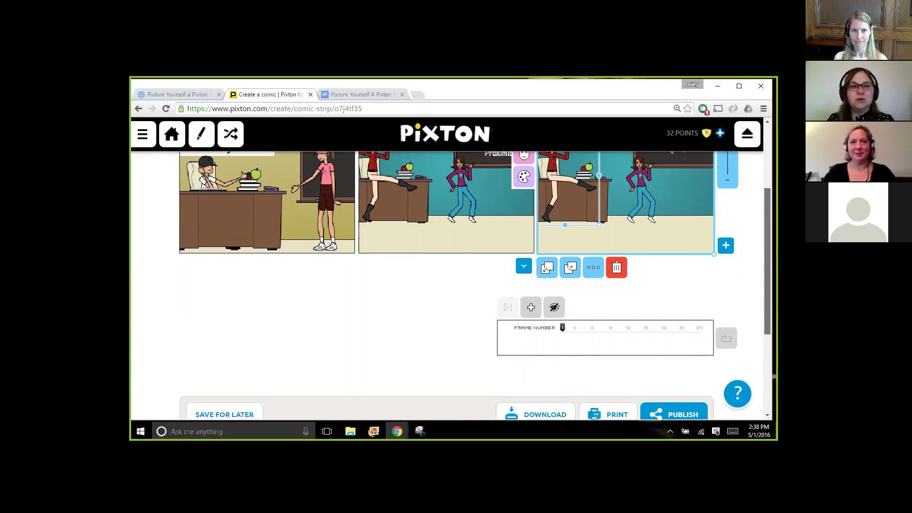
pyautogui.scroll(1, 447, 285)
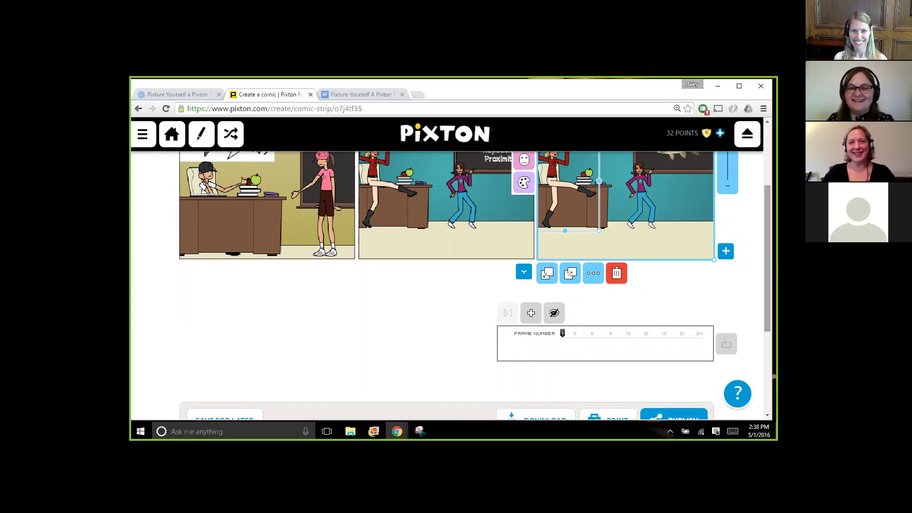
pyautogui.scroll(2, 474, 286)
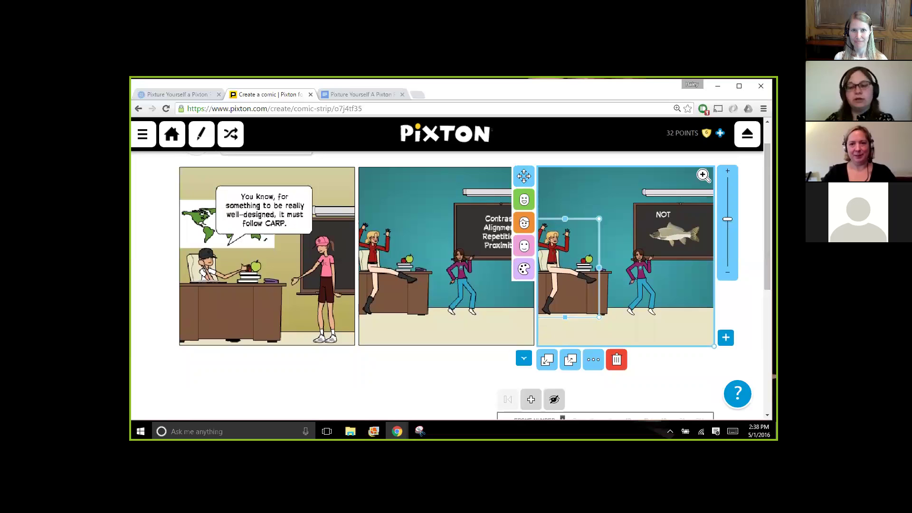
pyautogui.scroll(-1, 474, 281)
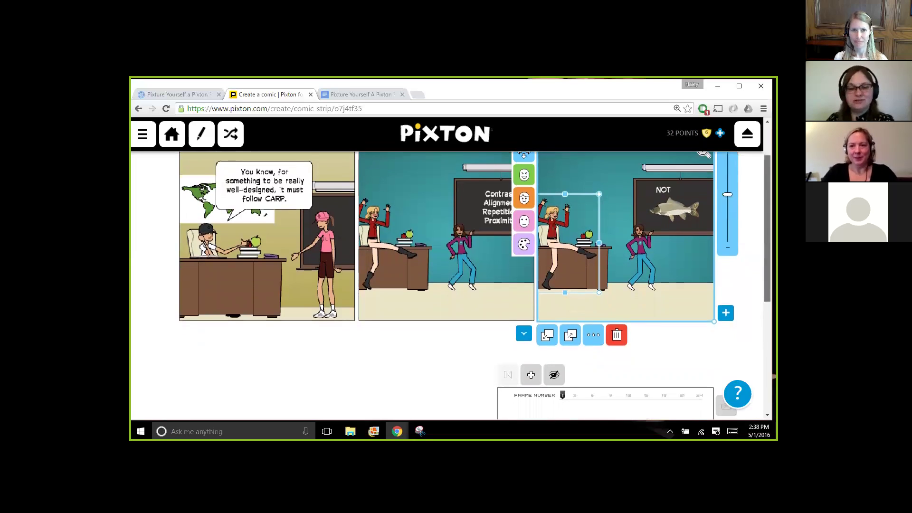
pyautogui.scroll(-3, 556, 318)
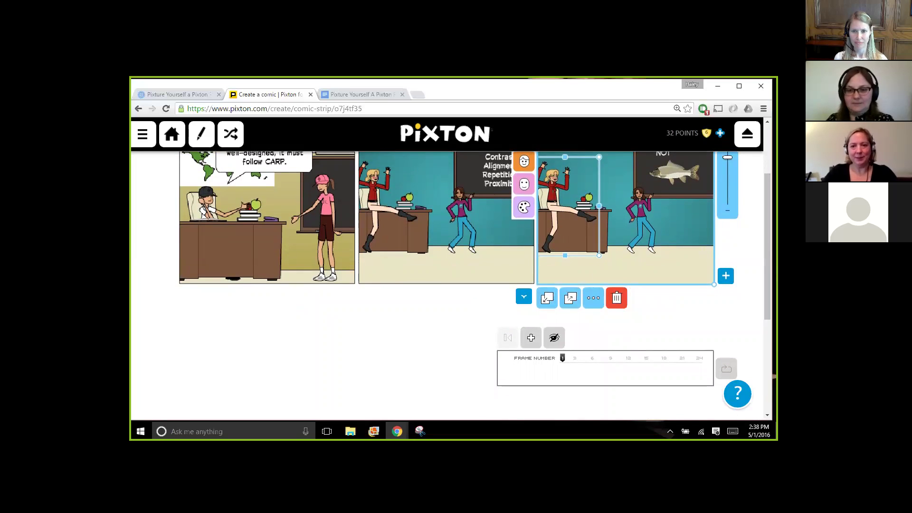
pyautogui.click(586, 259)
pyautogui.click(546, 298)
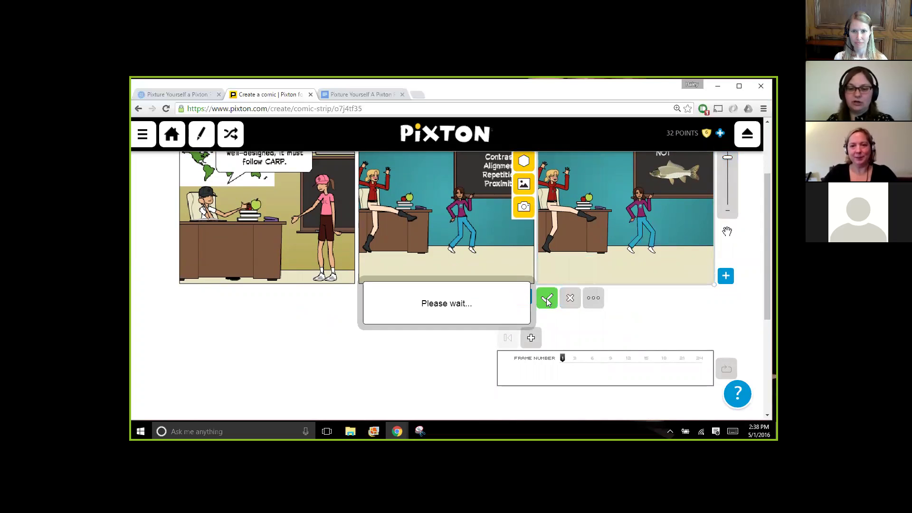
# - Open the publish settings for the CARP comic
pyautogui.scroll(-2, 699, 285)
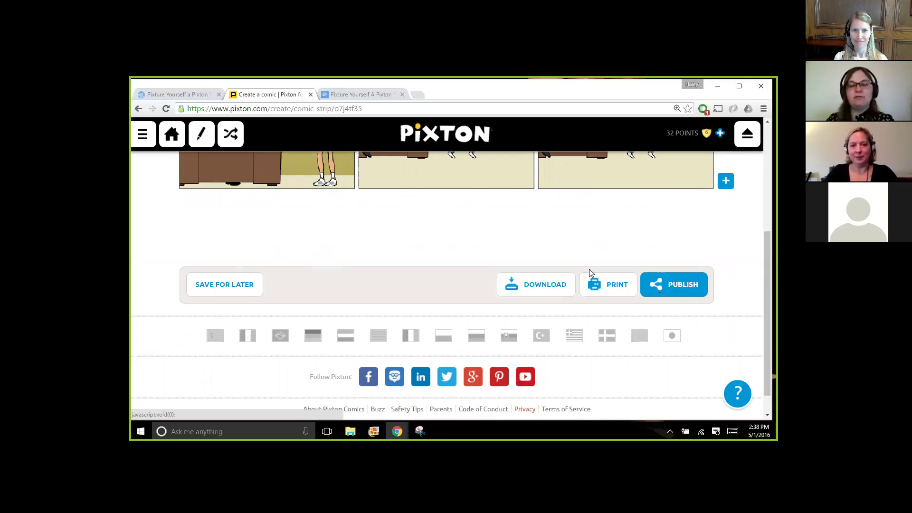
pyautogui.scroll(3, 590, 271)
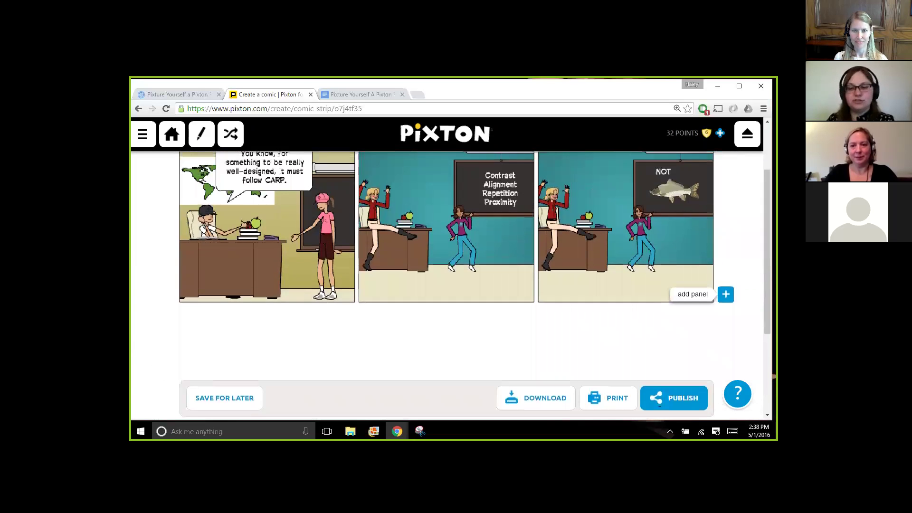
pyautogui.scroll(-1, 712, 304)
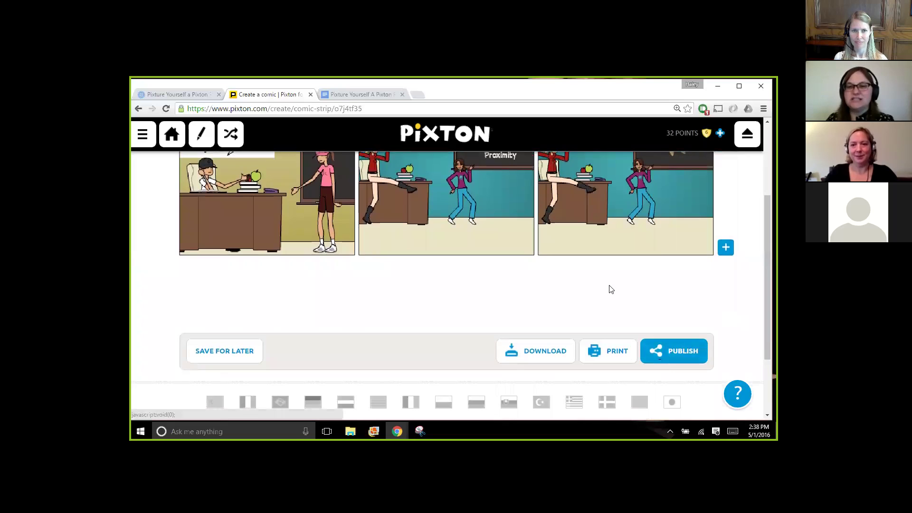
pyautogui.click(683, 346)
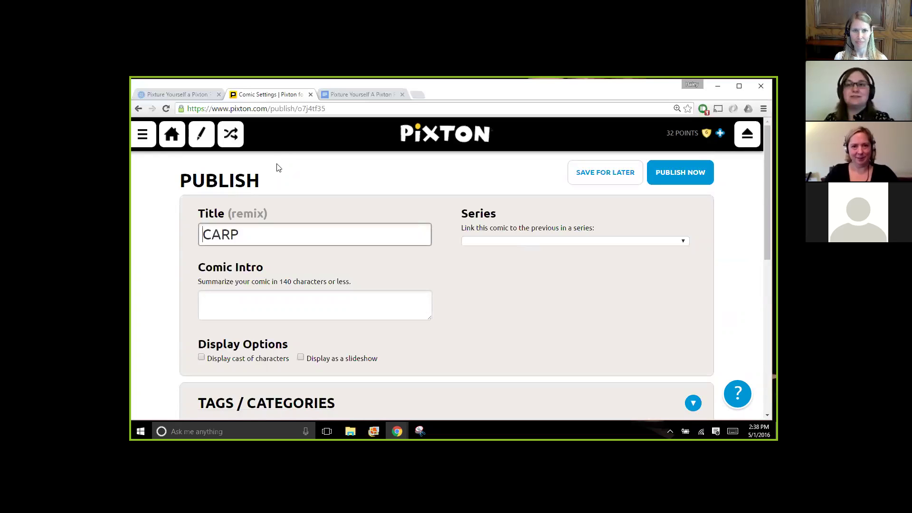
# - Try adding "2" after the comic's title CARP and remove it again
pyautogui.scroll(-1, 572, 258)
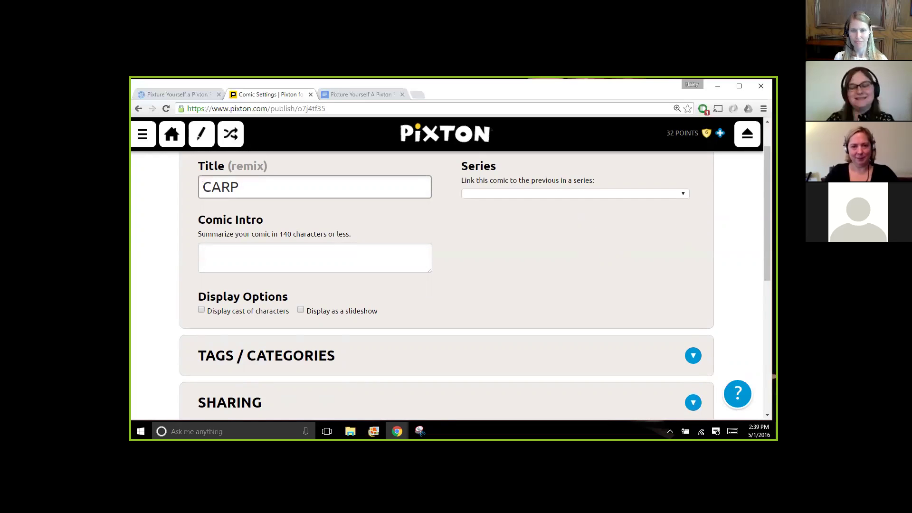
pyautogui.click(216, 185)
pyautogui.click(253, 188)
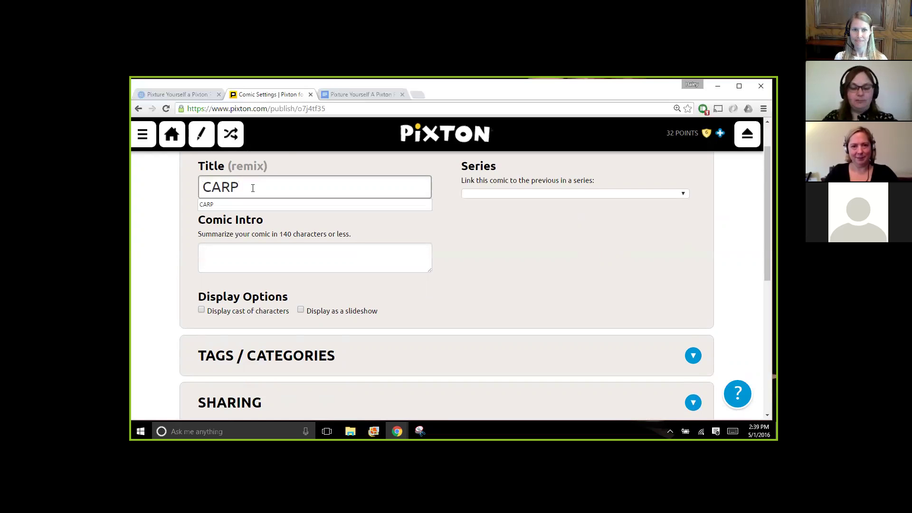
pyautogui.write('2')
pyautogui.press('BackSpace')
pyautogui.press('BackSpace')
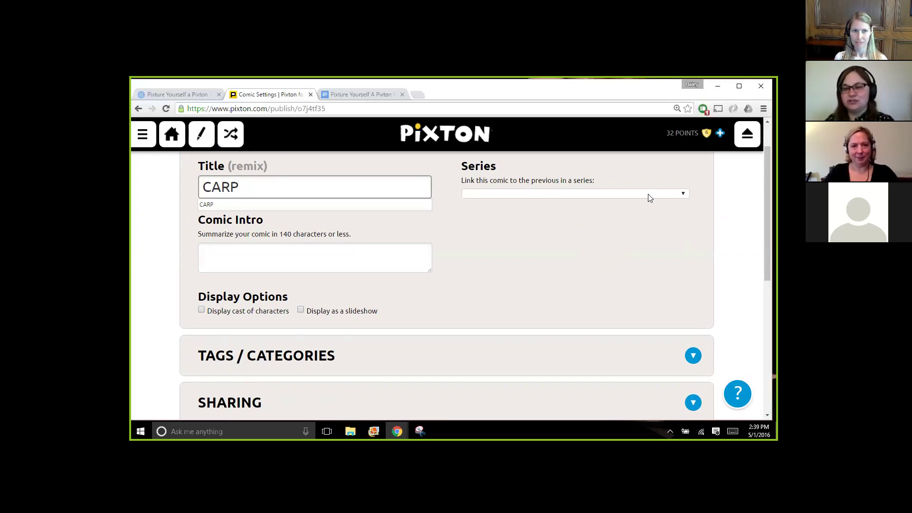
# - Link the comic to "The Adventures of Kit and Kat #4" as the previous one in its series
pyautogui.click(684, 196)
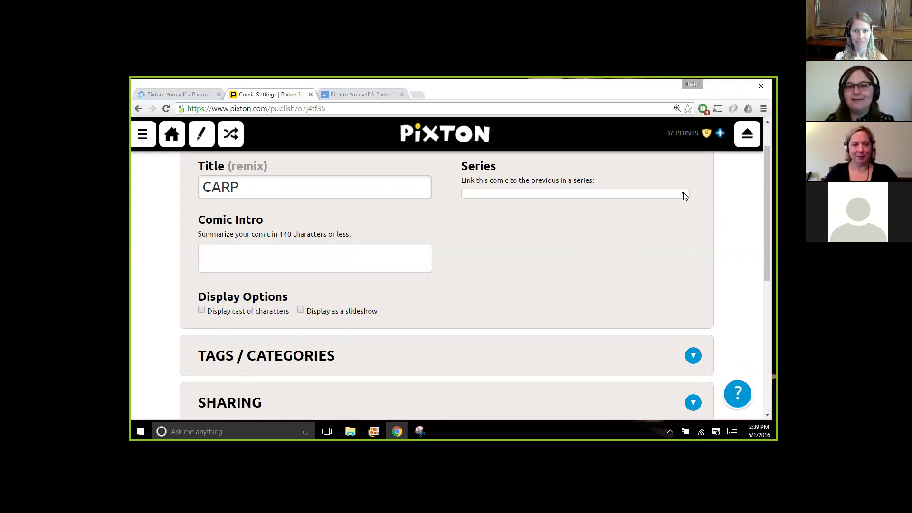
pyautogui.click(684, 195)
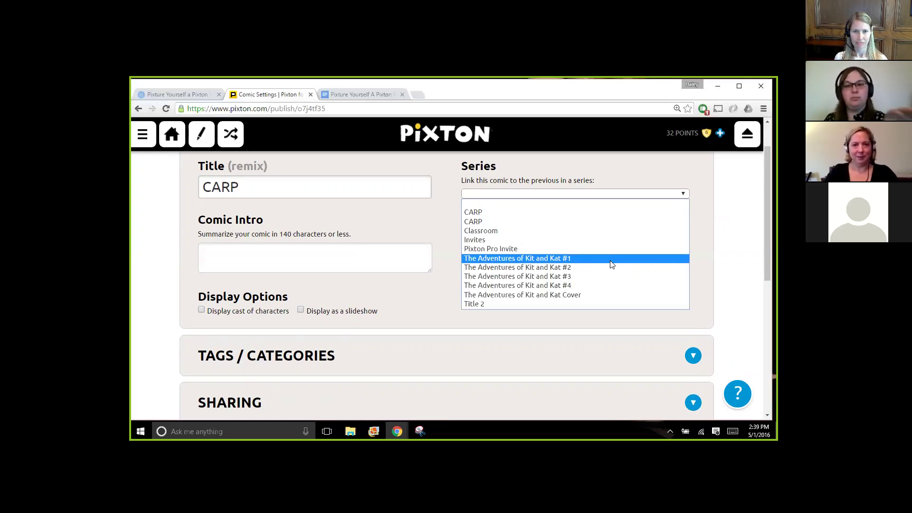
pyautogui.click(568, 285)
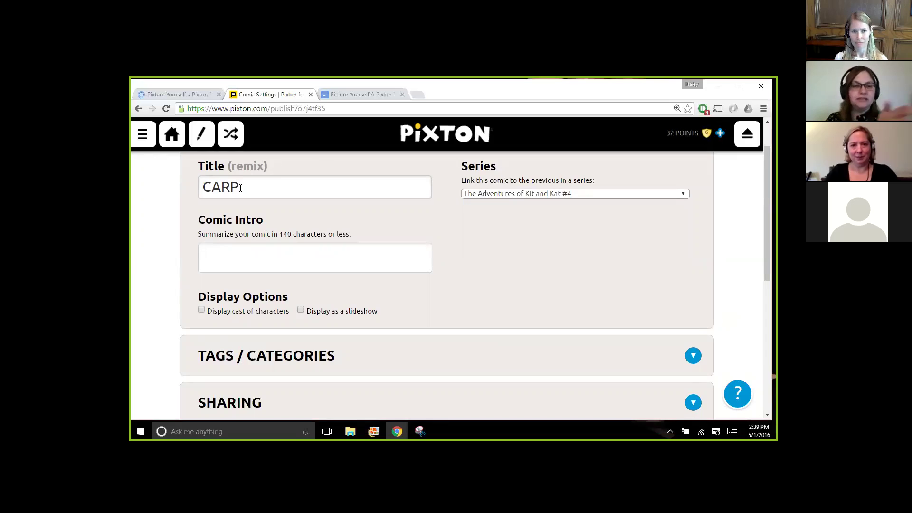
# - Expand the comic's tags and categories and assign the Educational category alongside Personal
pyautogui.scroll(-2, 535, 232)
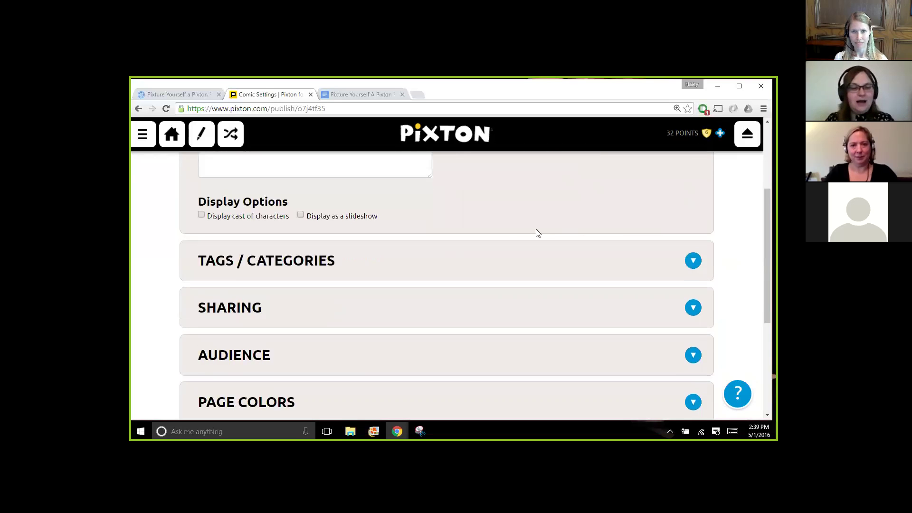
pyautogui.click(693, 261)
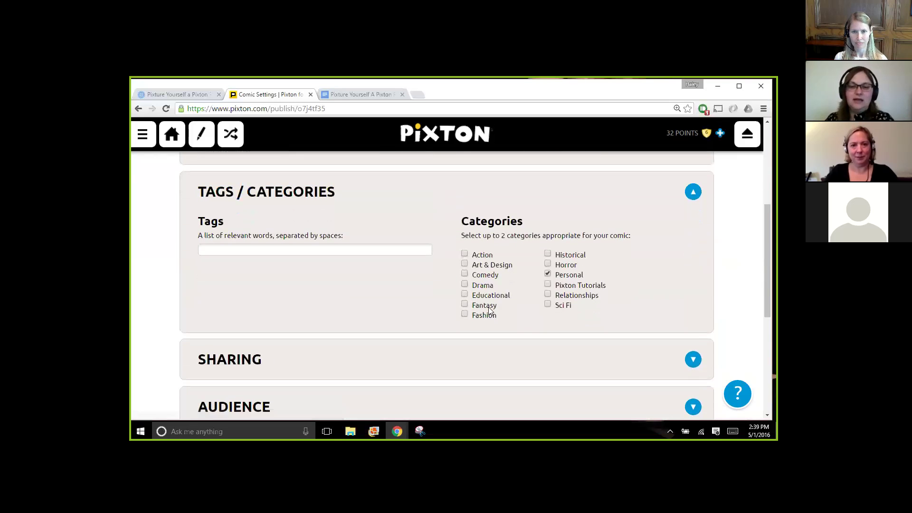
pyautogui.click(548, 275)
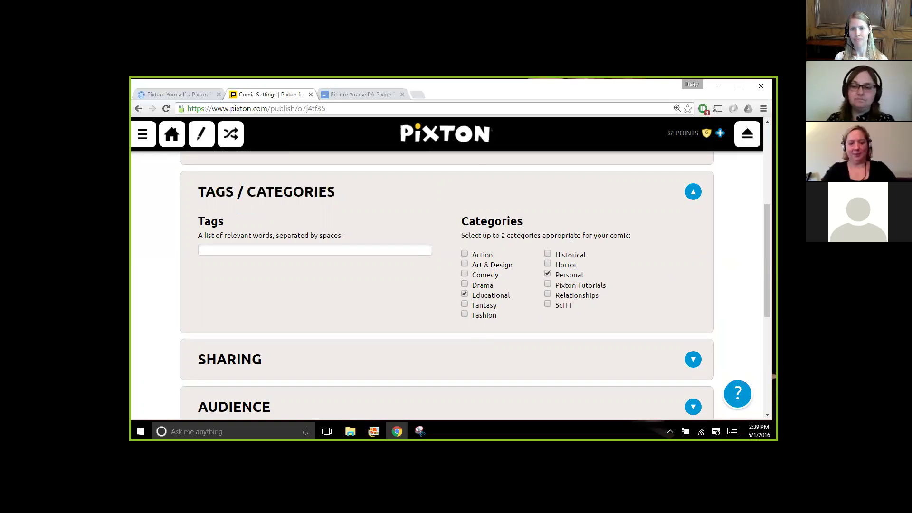
# - Expand the comic's sharing settings and set its publication date to May 4, 2016
pyautogui.scroll(-2, 549, 276)
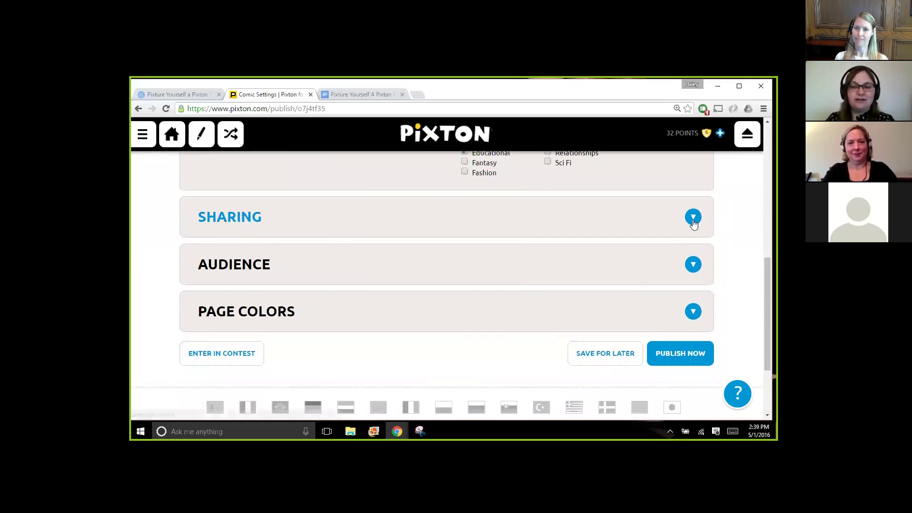
pyautogui.click(692, 221)
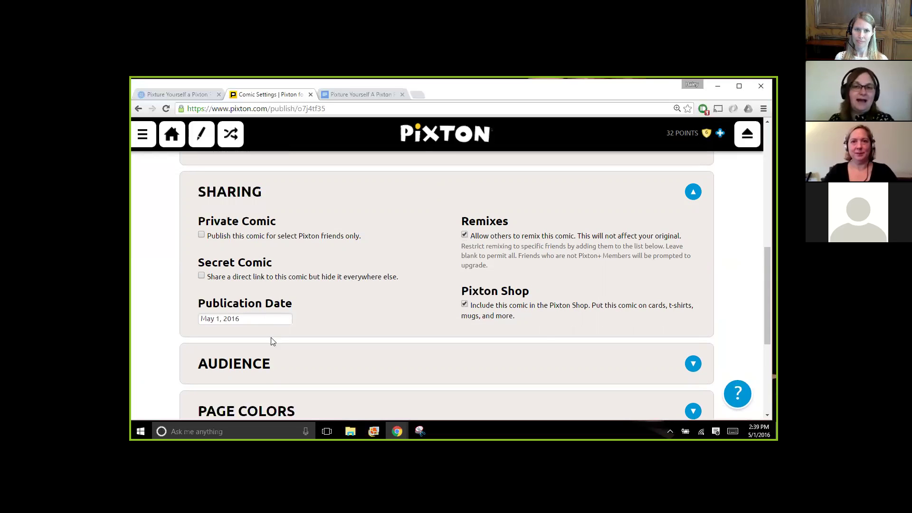
pyautogui.click(221, 318)
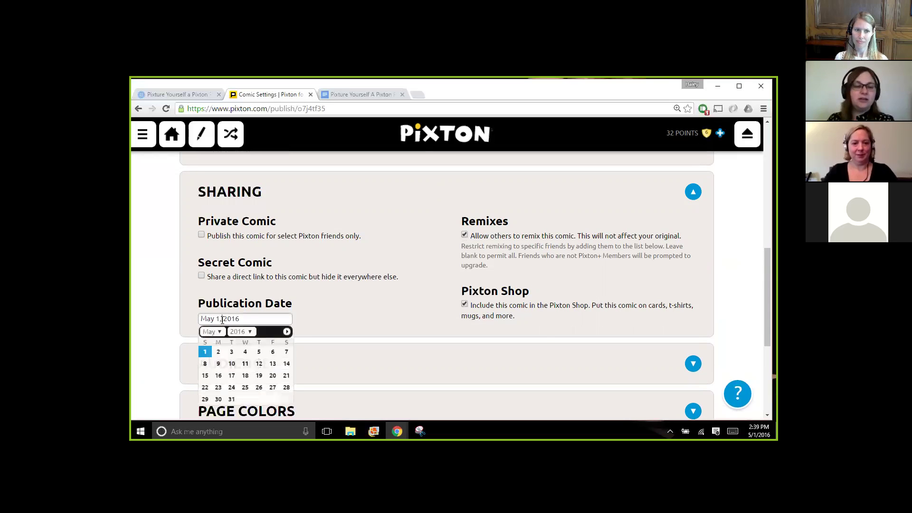
pyautogui.click(245, 351)
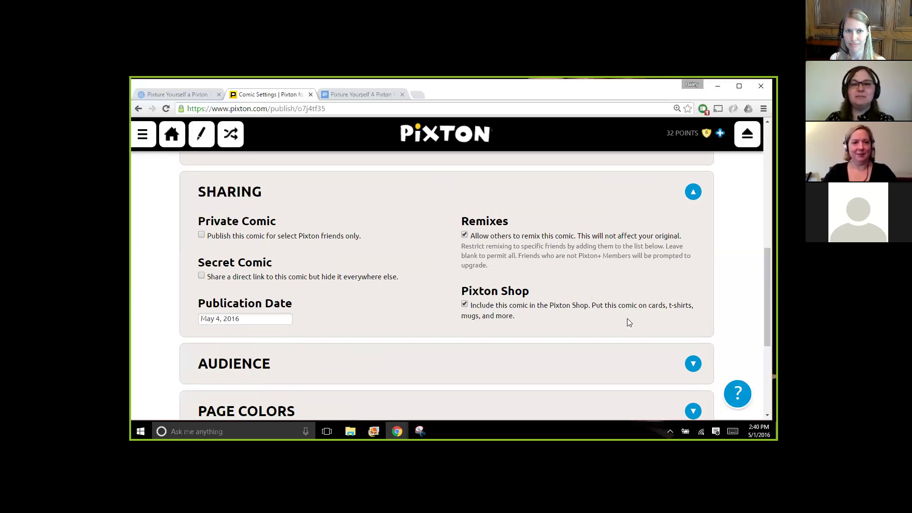
# - Expand the comic's audience settings and publish the comic
pyautogui.scroll(-2, 447, 285)
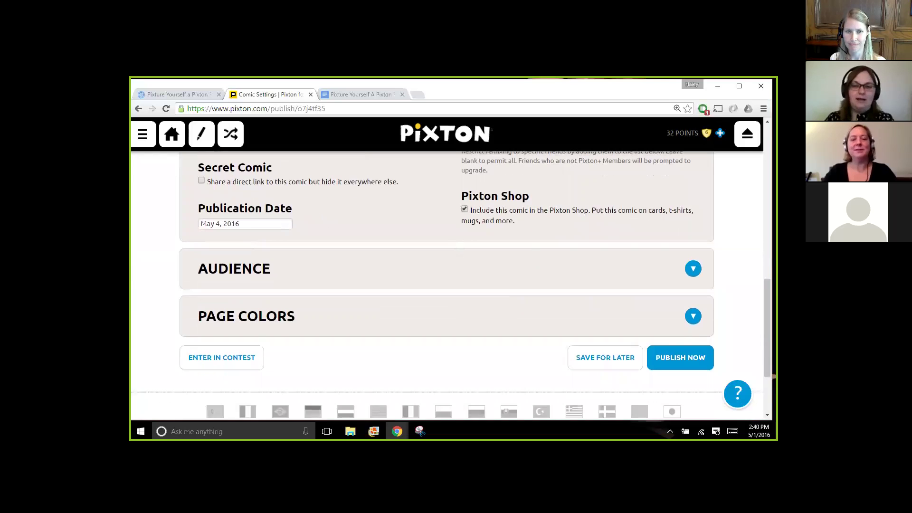
pyautogui.scroll(2, 494, 240)
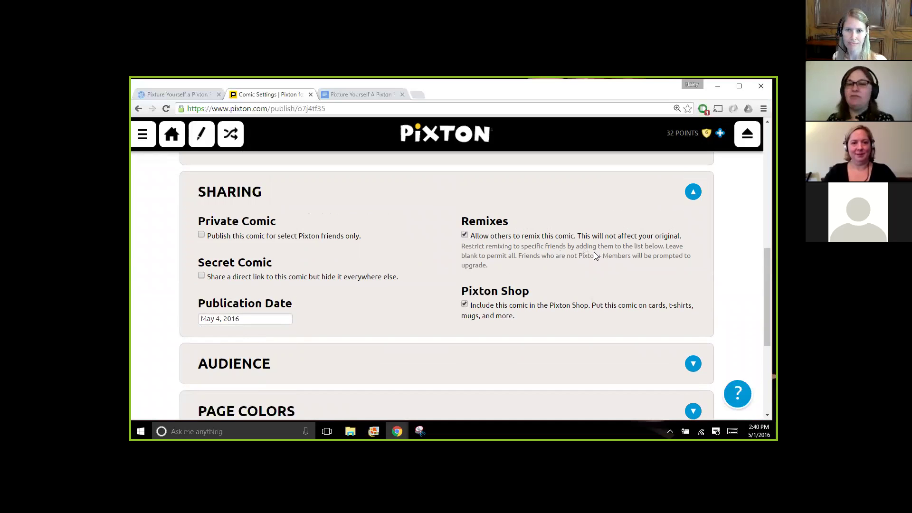
pyautogui.scroll(-1, 678, 257)
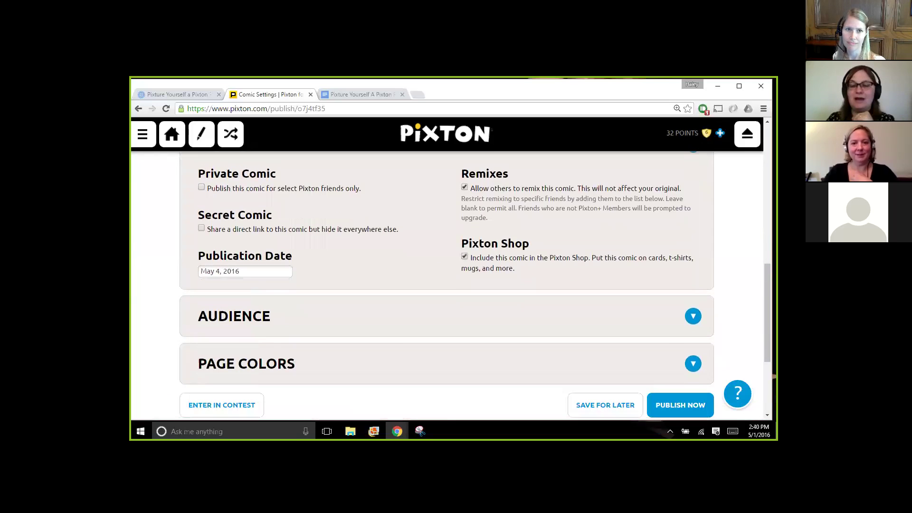
pyautogui.click(693, 316)
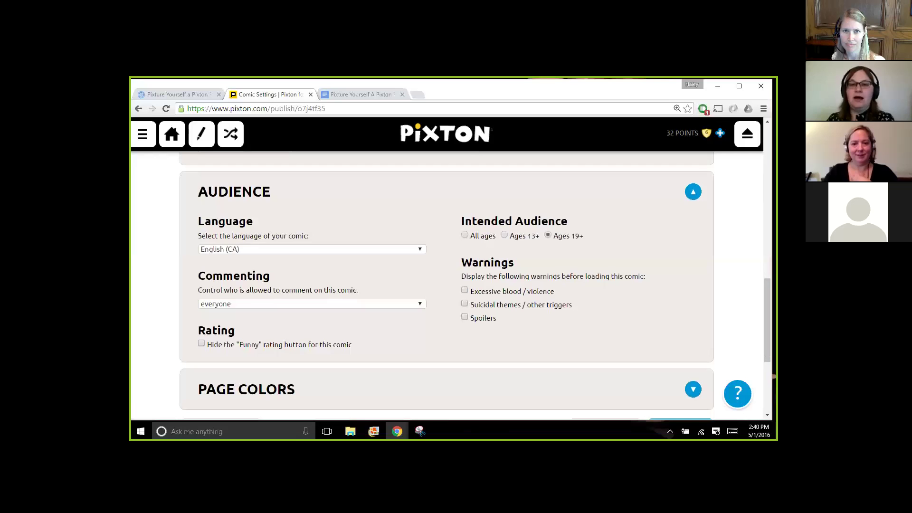
pyautogui.scroll(-1, 684, 207)
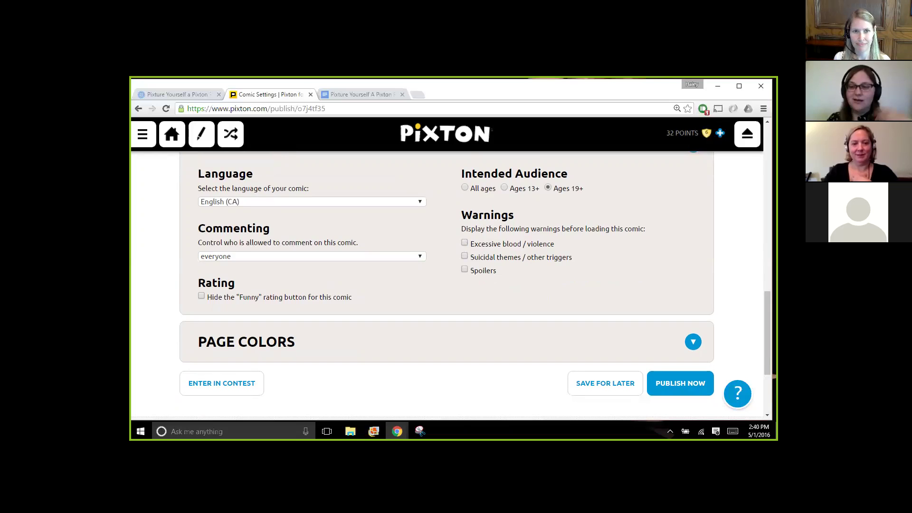
pyautogui.scroll(-1, 688, 262)
pyautogui.scroll(-2, 690, 233)
pyautogui.click(678, 253)
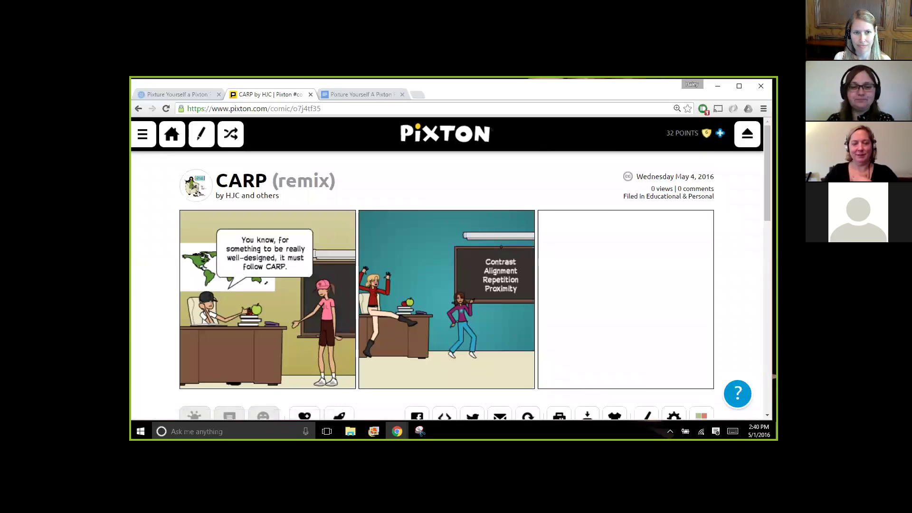
# - Copy the link for sharing the published CARP comic
pyautogui.scroll(-4, 649, 283)
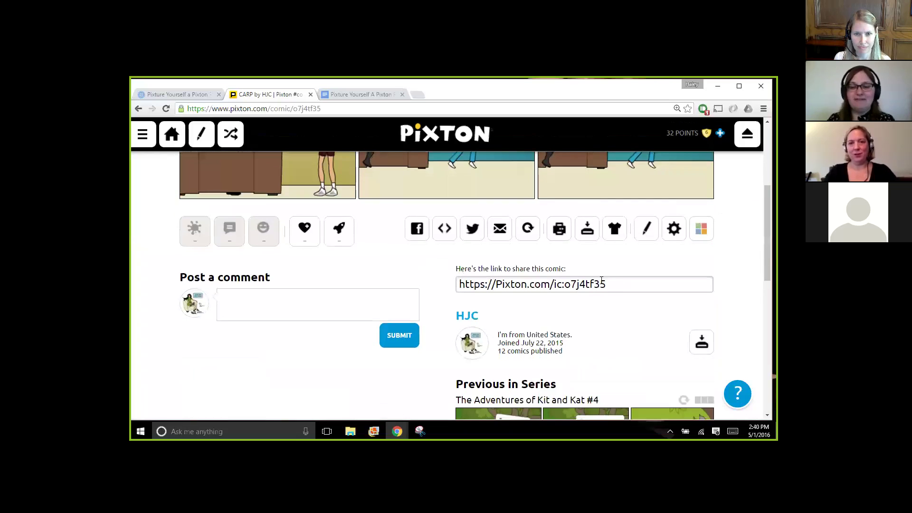
pyautogui.moveTo(614, 284); pyautogui.dragTo(457, 292)
pyautogui.hotkey('ctrl', 'c')
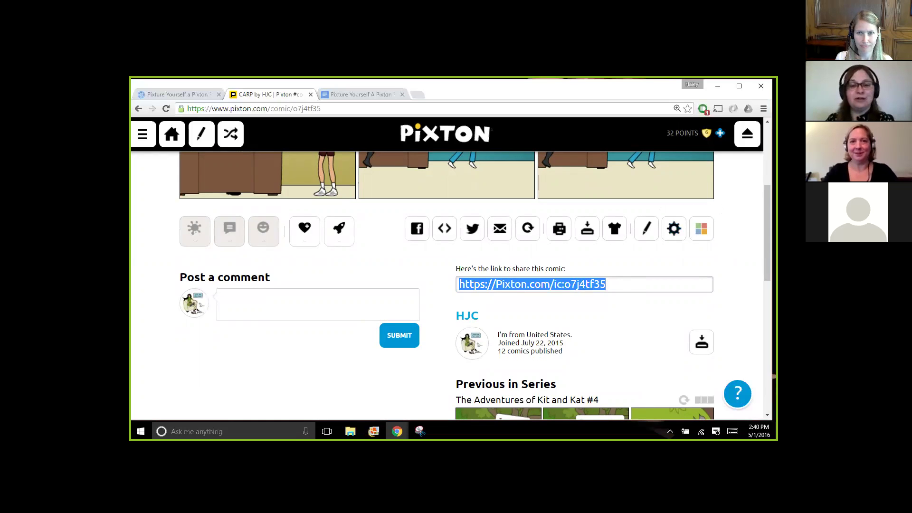
pyautogui.scroll(3, 429, 385)
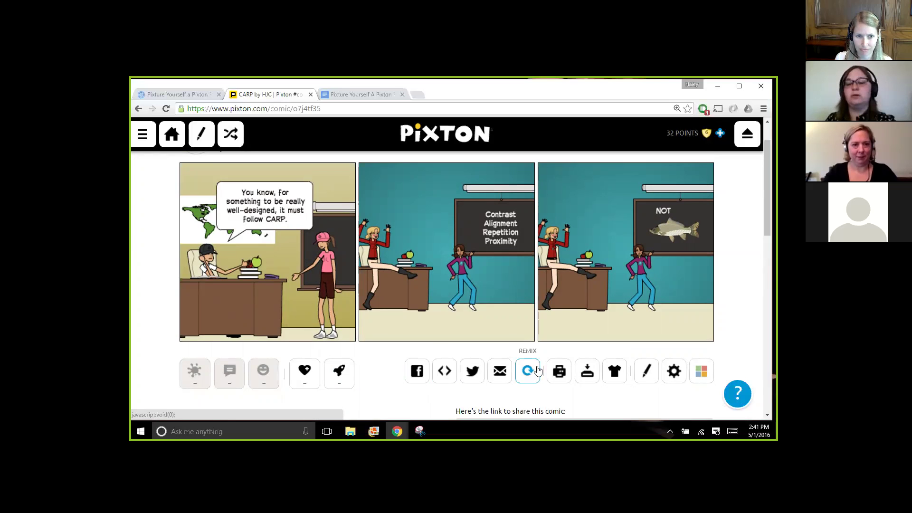
pyautogui.scroll(-2, 569, 332)
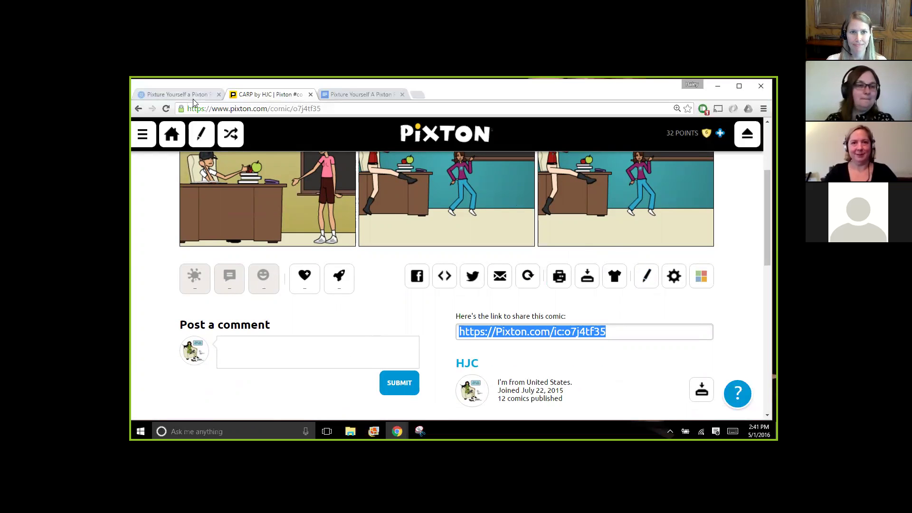
# - Switch to the "Pixture Yourself A Pixton Pro Activities" document in Google Docs and bring up its Pixton Comic link table
pyautogui.click(351, 94)
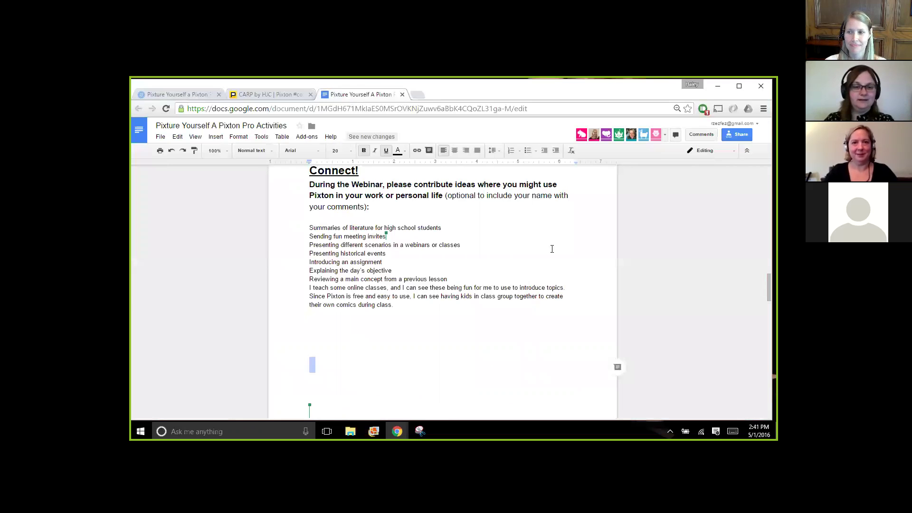
pyautogui.scroll(1, 678, 341)
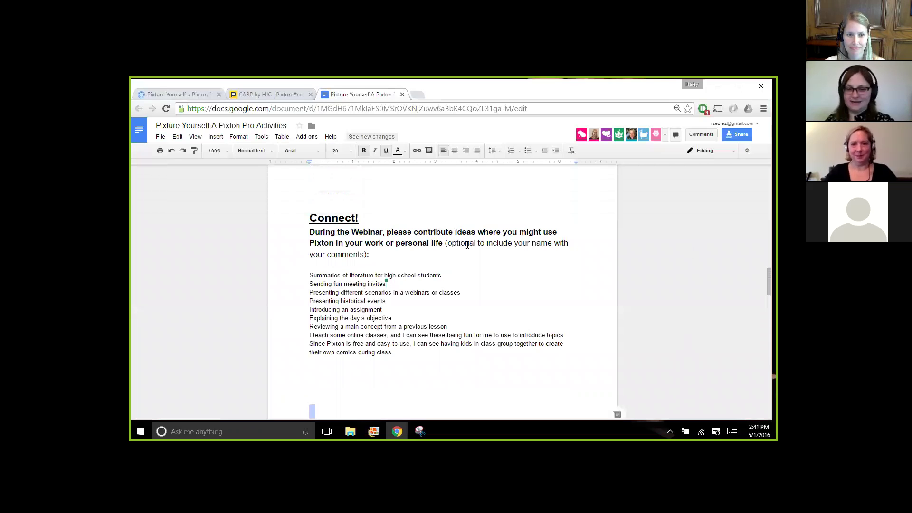
pyautogui.scroll(-6, 641, 236)
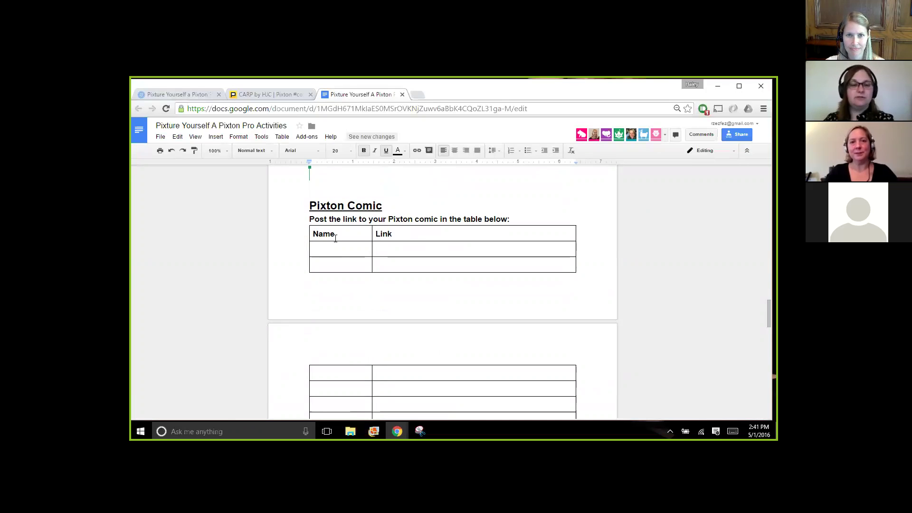
pyautogui.click(268, 94)
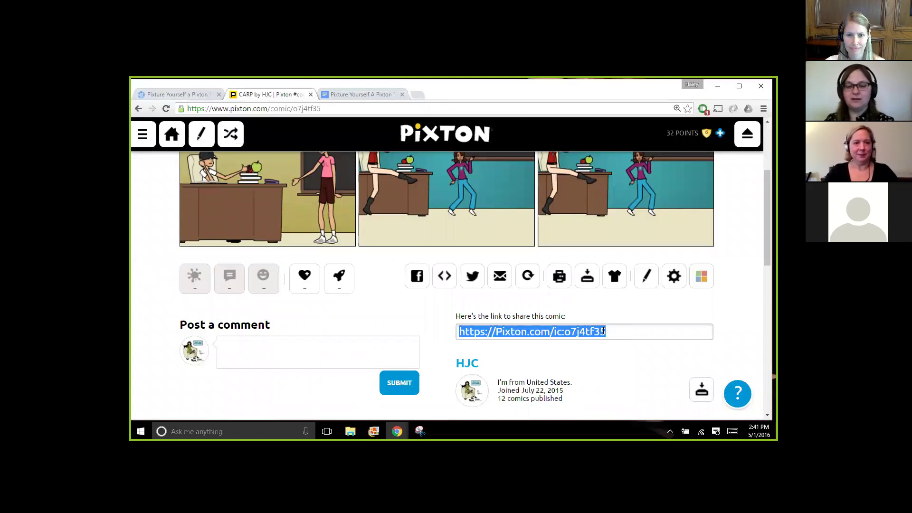
pyautogui.click(354, 94)
# - Enter "Pixton Pros" as the name in the first empty row of the Pixton Comic table
pyautogui.click(353, 249)
pyautogui.write('Te')
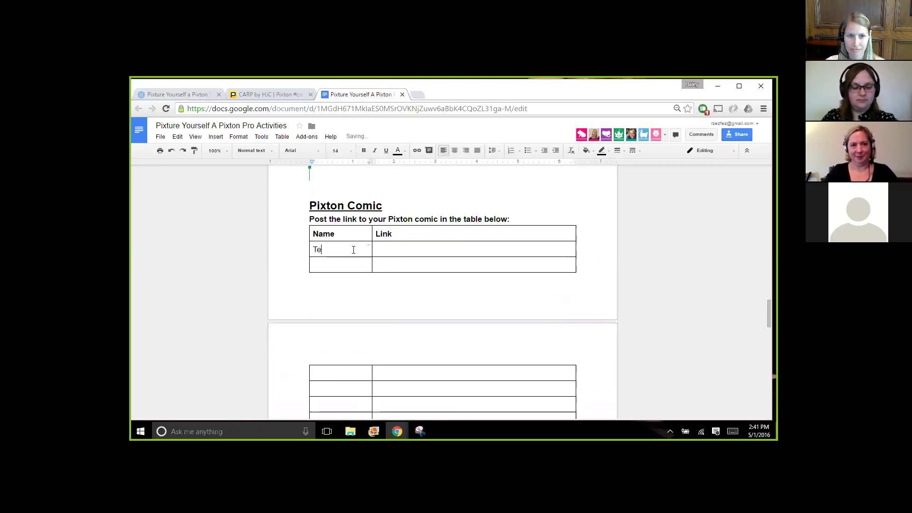
pyautogui.write('am')
pyautogui.press('BackSpace')
pyautogui.press('BackSpace')
pyautogui.press('BackSpace')
pyautogui.press('BackSpace')
pyautogui.write('Piz')
pyautogui.press('BackSpace')
pyautogui.write('xton Pros')
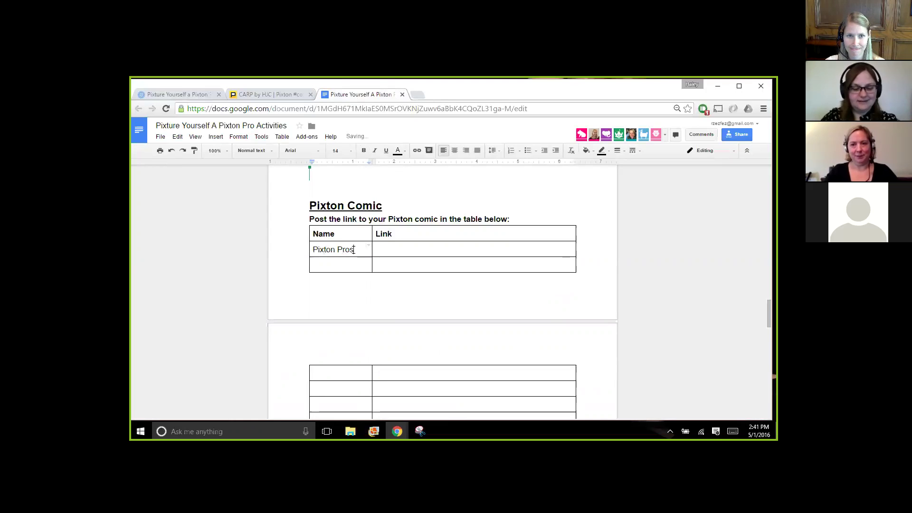
# - Paste the copied comic link into the Link cell beside Pixton Pros
pyautogui.tripleClick(399, 249)
pyautogui.hotkey('ctrl', 'v')
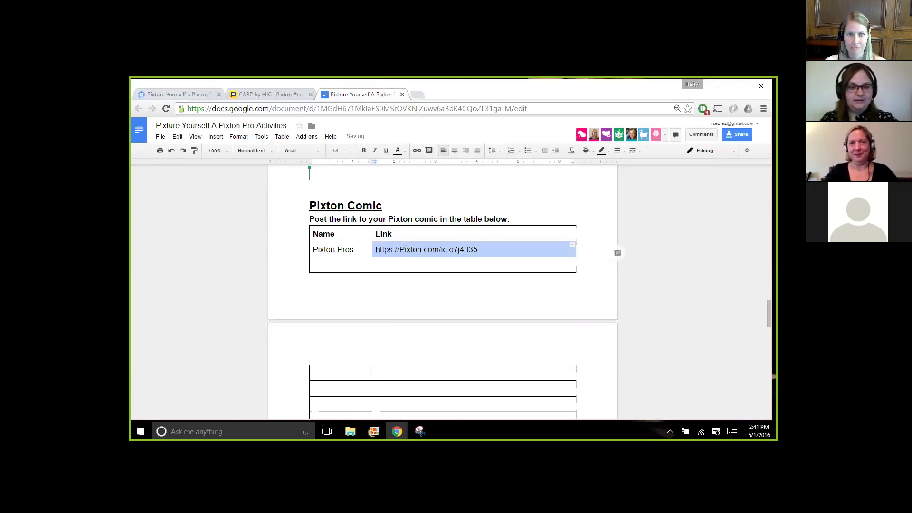
pyautogui.press('Down')
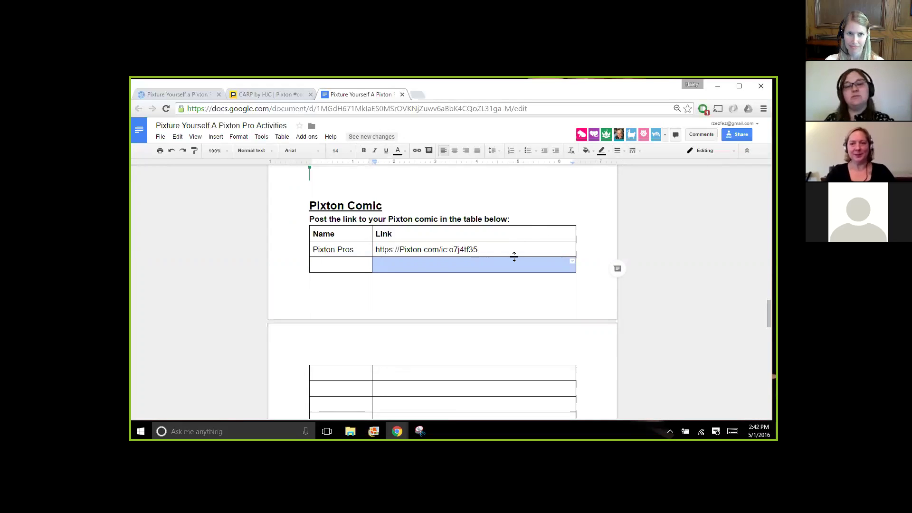
pyautogui.hotkey('shift', 'Up')
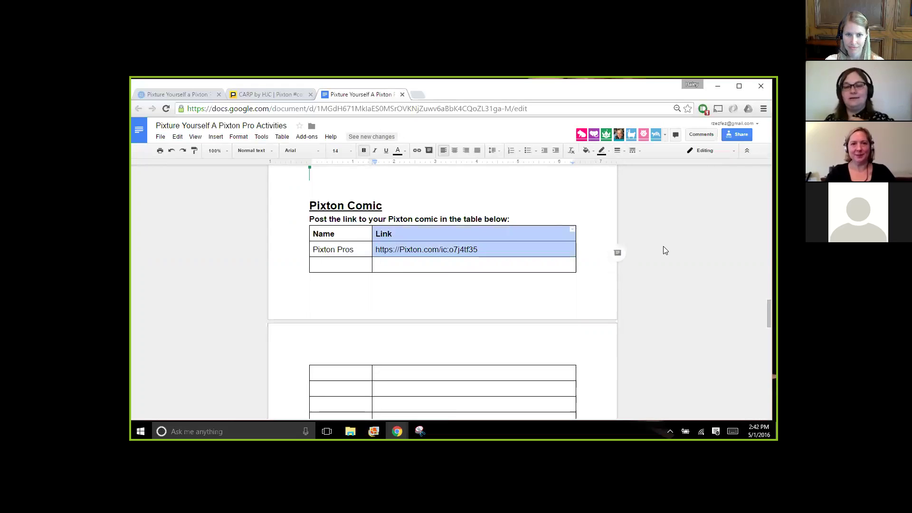
pyautogui.hotkey('ctrl', 'z')
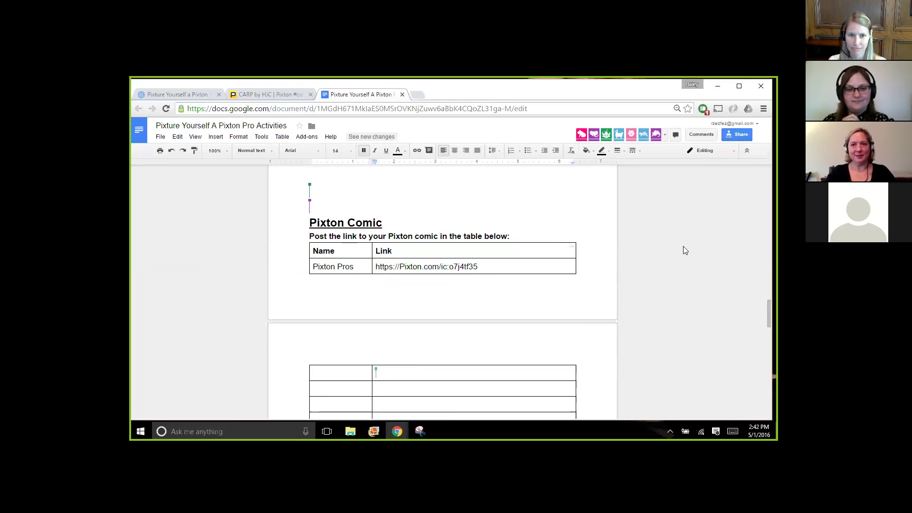
# - Review the ideas contributed under Connect! and the comic links that participants post in the Pixton Comic table
pyautogui.scroll(2, 684, 250)
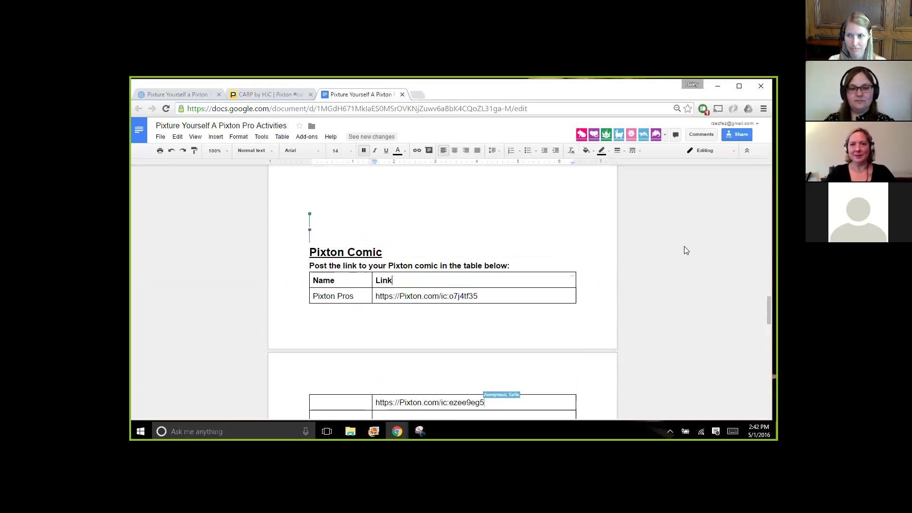
pyautogui.scroll(4, 684, 247)
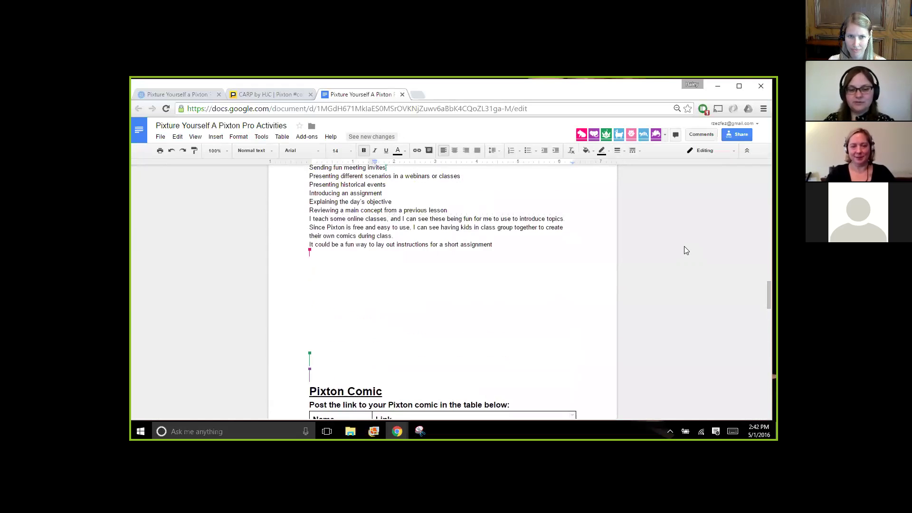
pyautogui.scroll(-1, 686, 251)
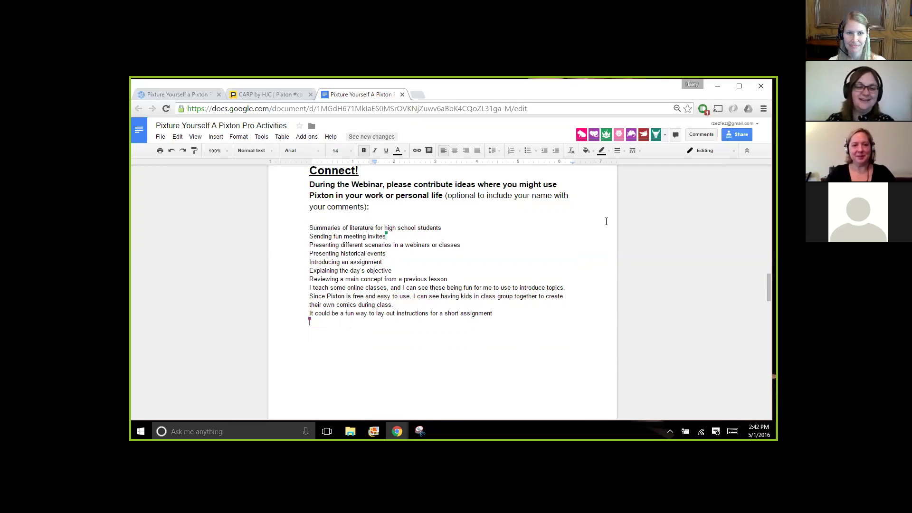
pyautogui.scroll(-4, 657, 283)
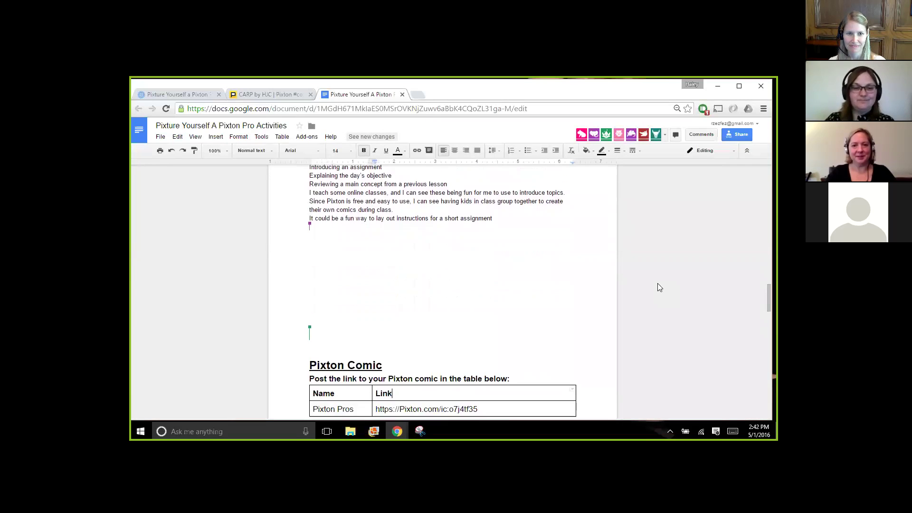
pyautogui.scroll(-3, 664, 278)
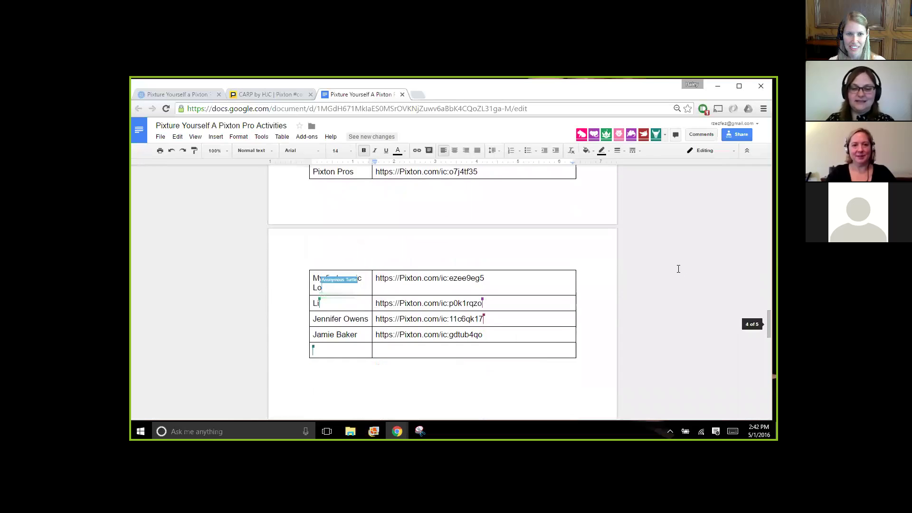
pyautogui.click(338, 376)
pyautogui.scroll(-1, 339, 376)
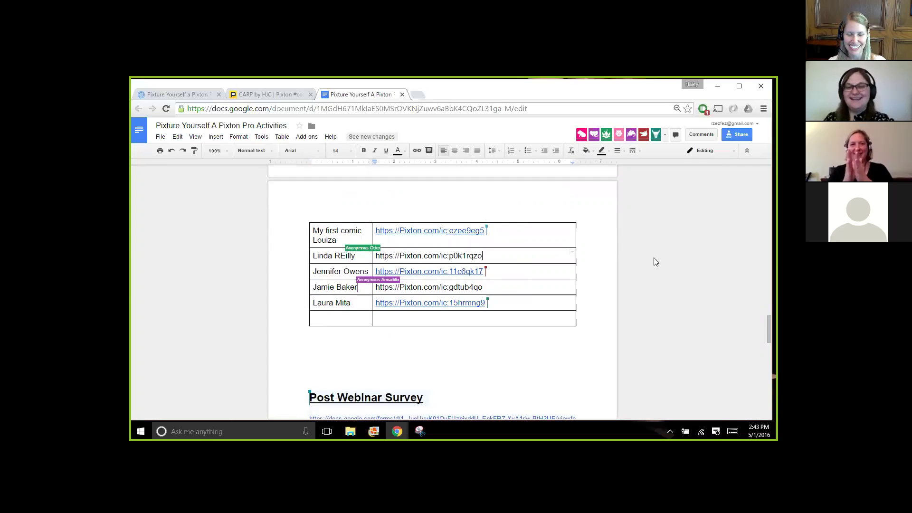
pyautogui.scroll(1, 654, 257)
pyautogui.scroll(6, 654, 257)
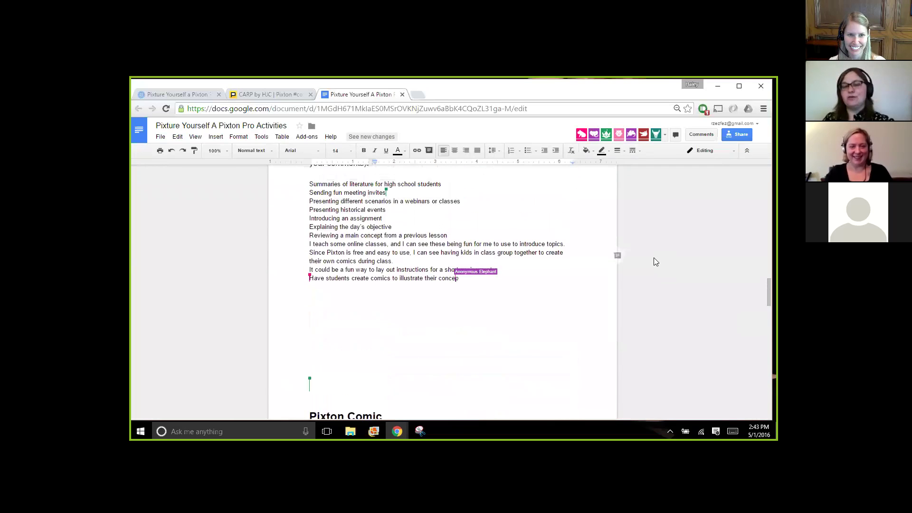
pyautogui.scroll(1, 654, 257)
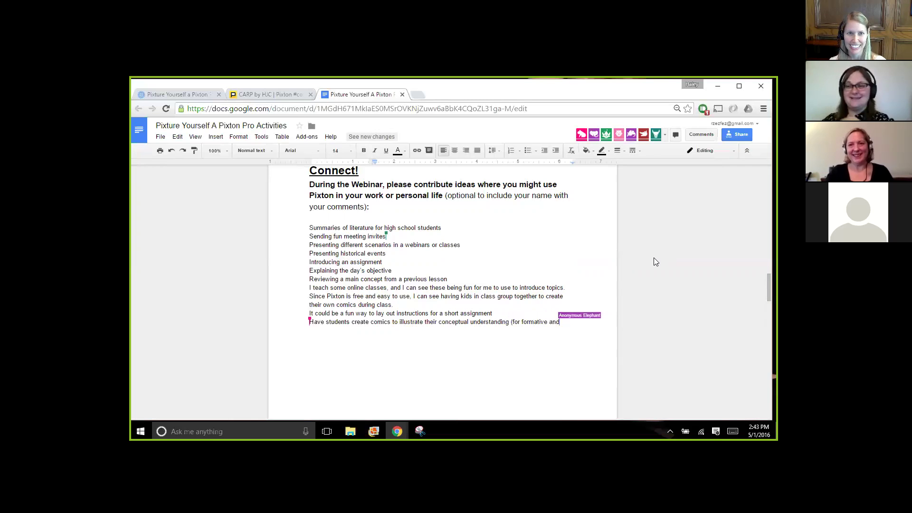
pyautogui.scroll(-3, 690, 268)
pyautogui.scroll(-5, 690, 272)
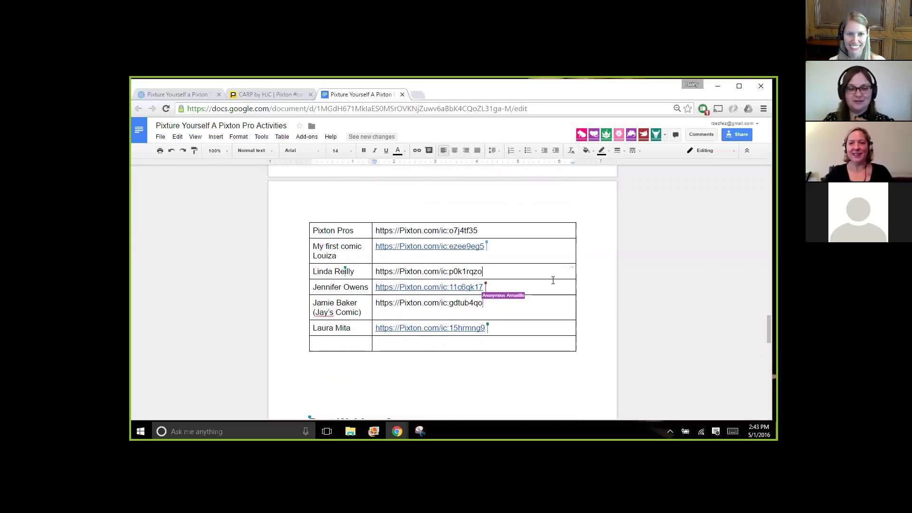
pyautogui.scroll(-2, 645, 272)
pyautogui.scroll(3, 645, 272)
pyautogui.scroll(5, 645, 272)
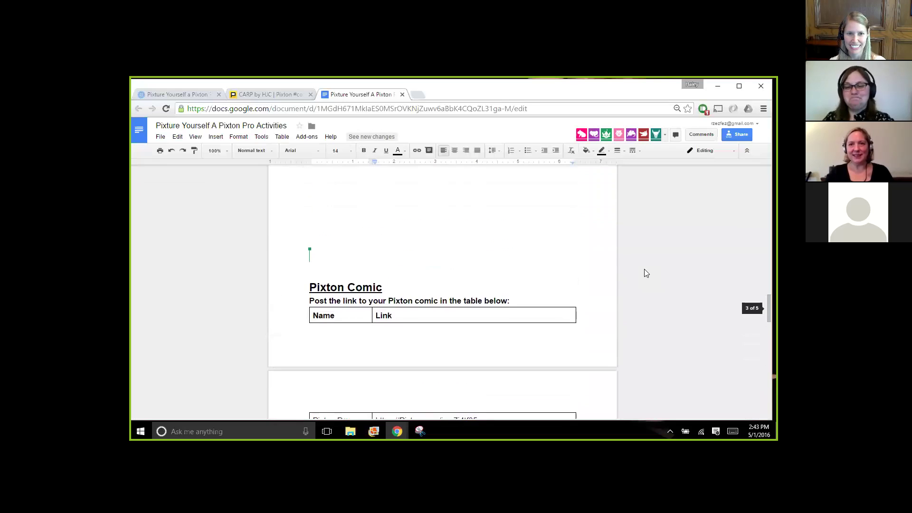
pyautogui.scroll(2, 642, 256)
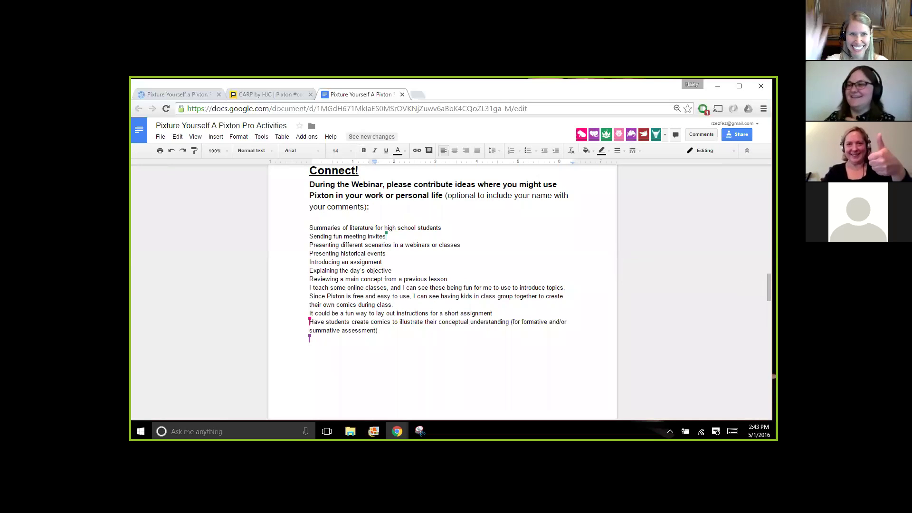
# - Go past the Connect! ideas and the Pixton Comic table to the Post Webinar Survey link in the activities document
pyautogui.moveTo(570, 287); pyautogui.dragTo(565, 287)
pyautogui.scroll(-15, 694, 285)
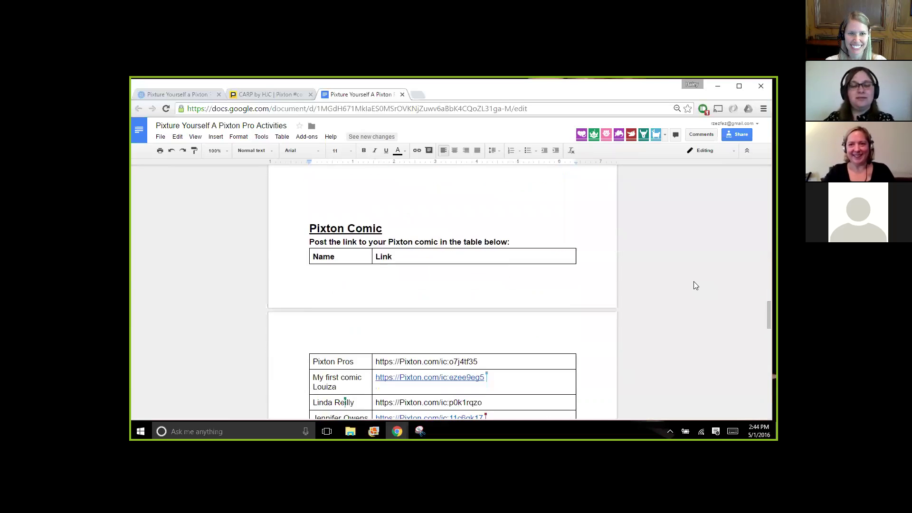
pyautogui.scroll(-4, 693, 285)
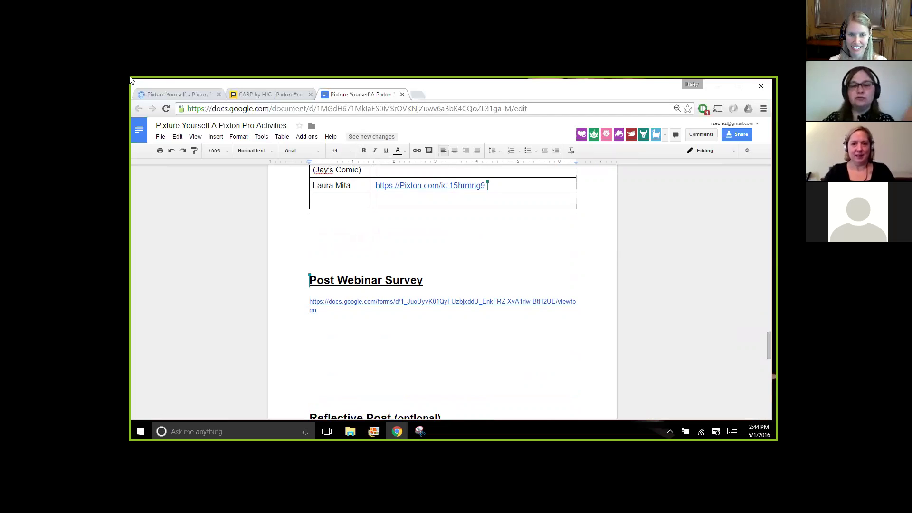
# - Switch to the Prezi presentation and advance it to the SURVEY! slide, returning to the Post Webinar Survey link in Google Docs
pyautogui.click(169, 95)
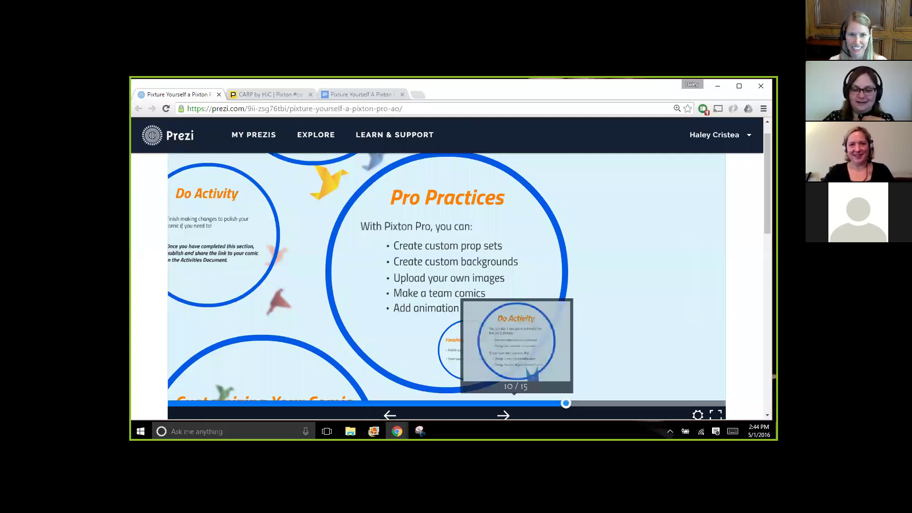
pyautogui.click(514, 416)
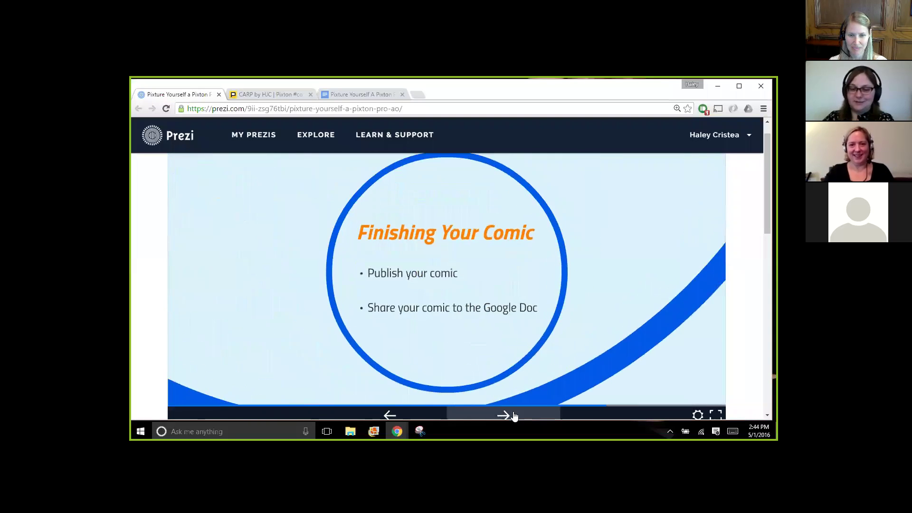
pyautogui.click(514, 416)
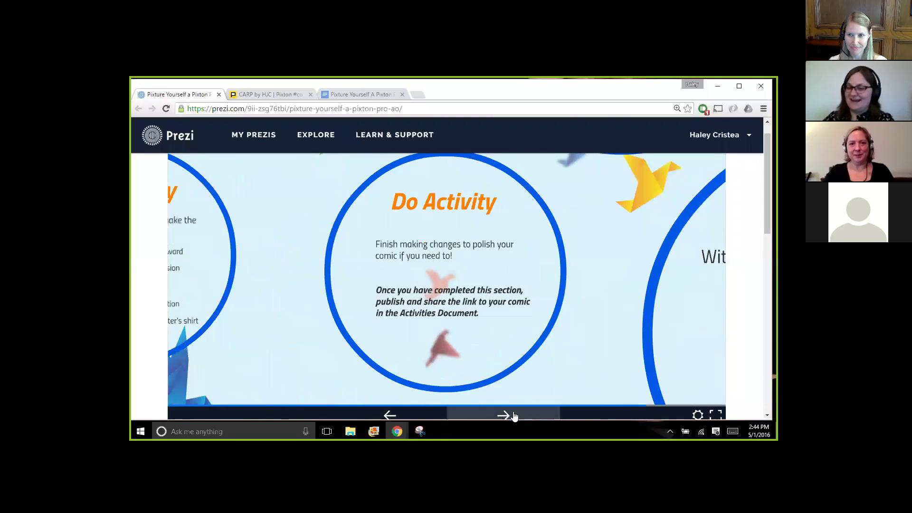
pyautogui.click(514, 416)
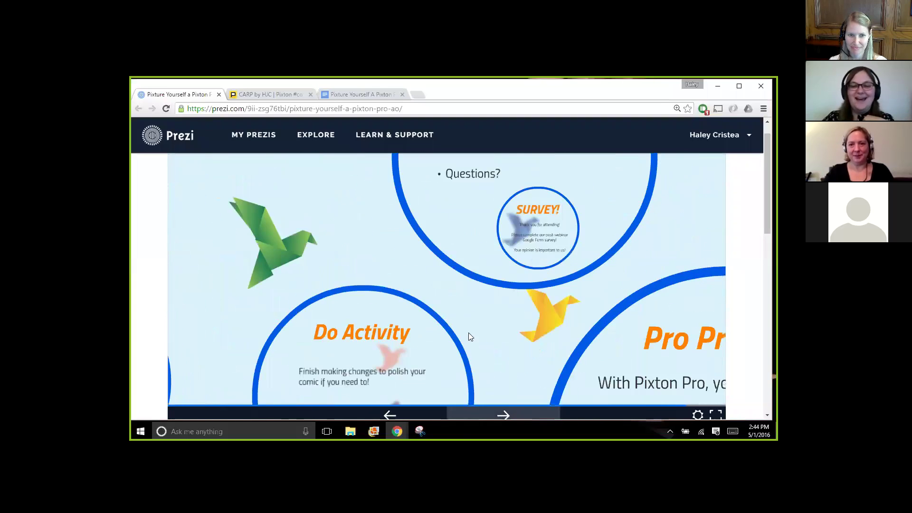
pyautogui.click(503, 416)
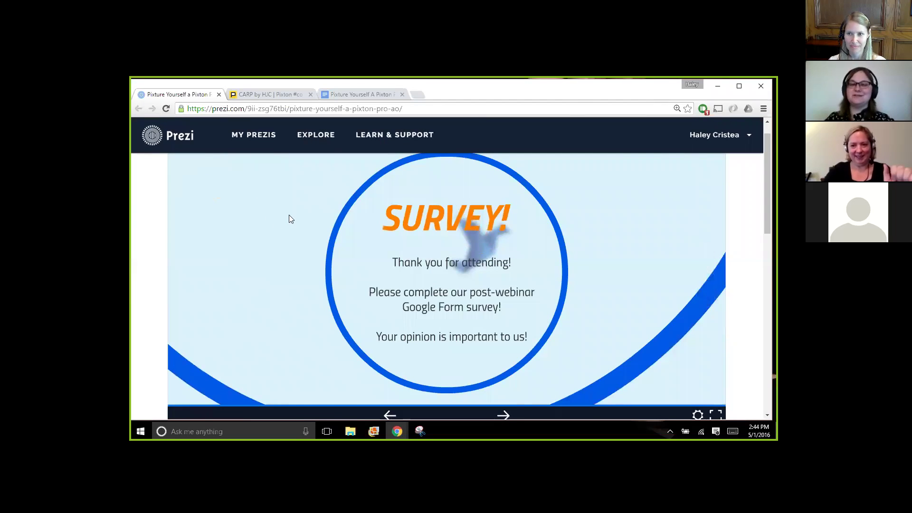
pyautogui.click(341, 95)
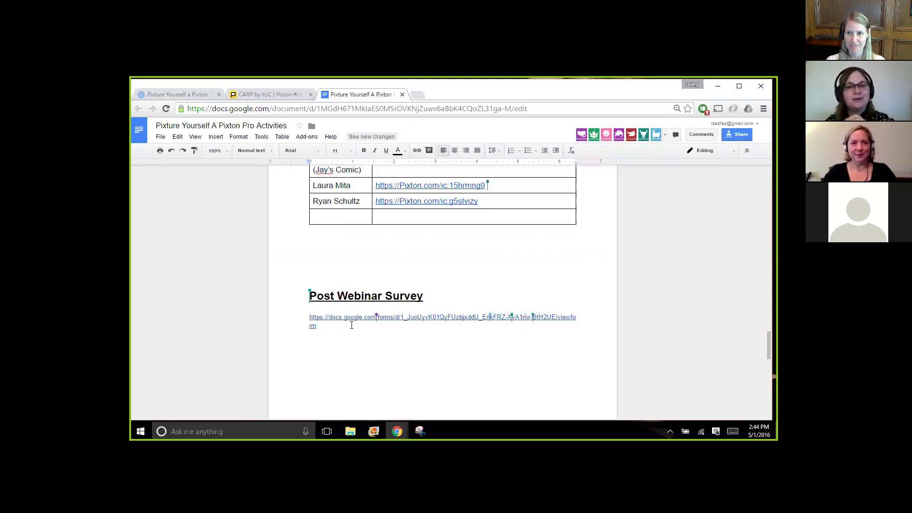
# - Switch to the CARP comic page in Pixton and bring up the Animation video among the How To Videos in Help
pyautogui.click(264, 91)
pyautogui.scroll(3, 152, 161)
pyautogui.click(142, 135)
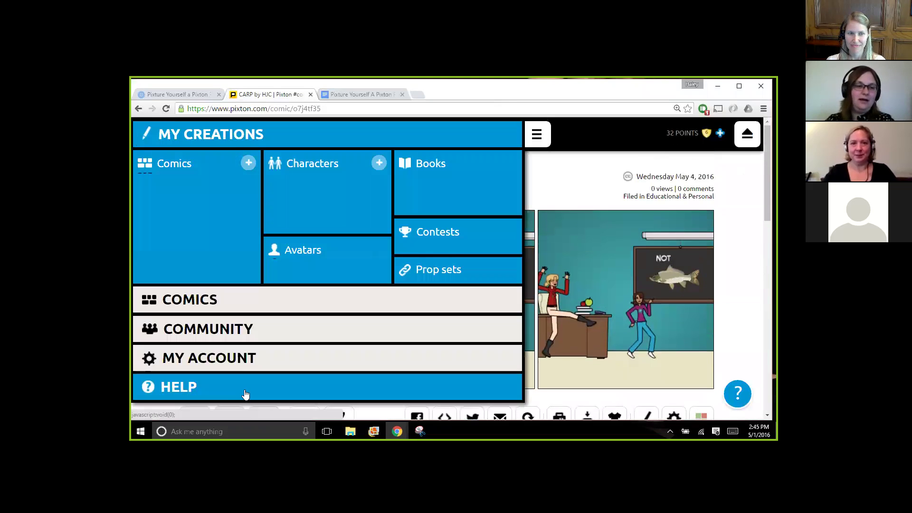
pyautogui.click(212, 397)
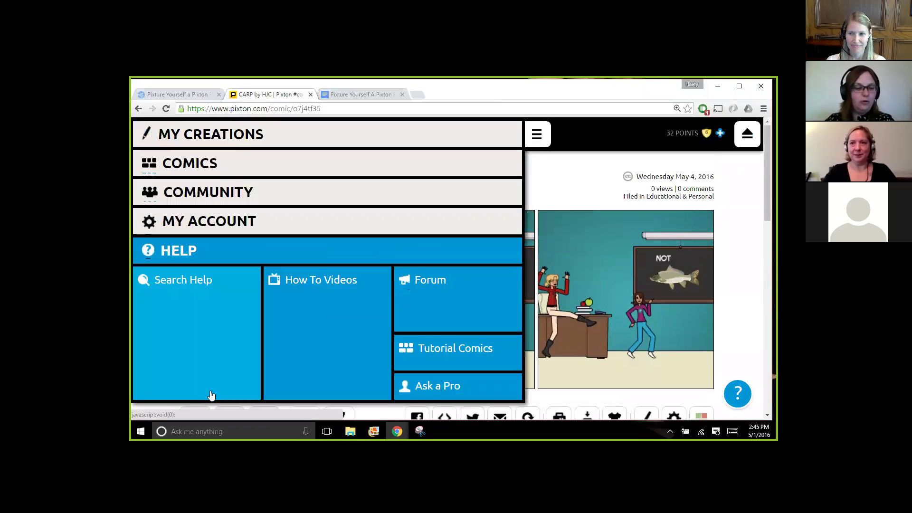
pyautogui.click(327, 301)
pyautogui.click(627, 279)
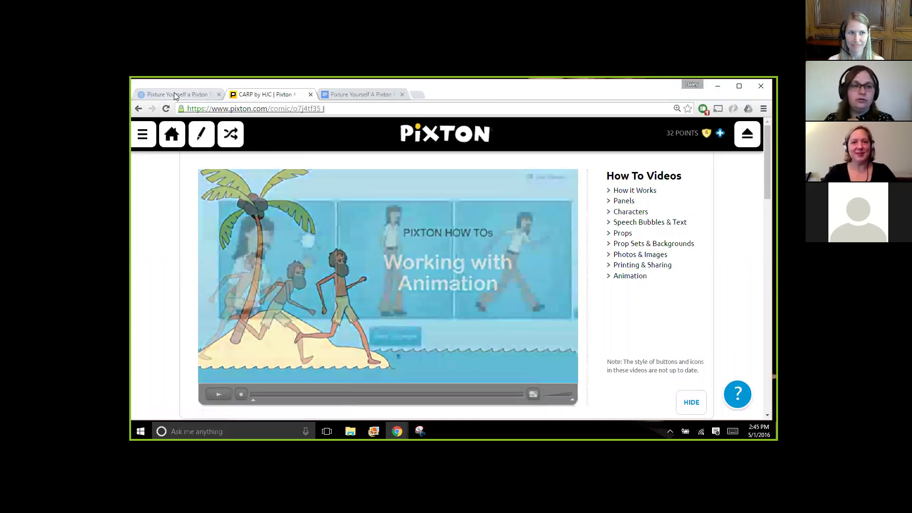
# - Switch back to the Post Webinar Survey section of the activities document in Google Docs
pyautogui.click(340, 94)
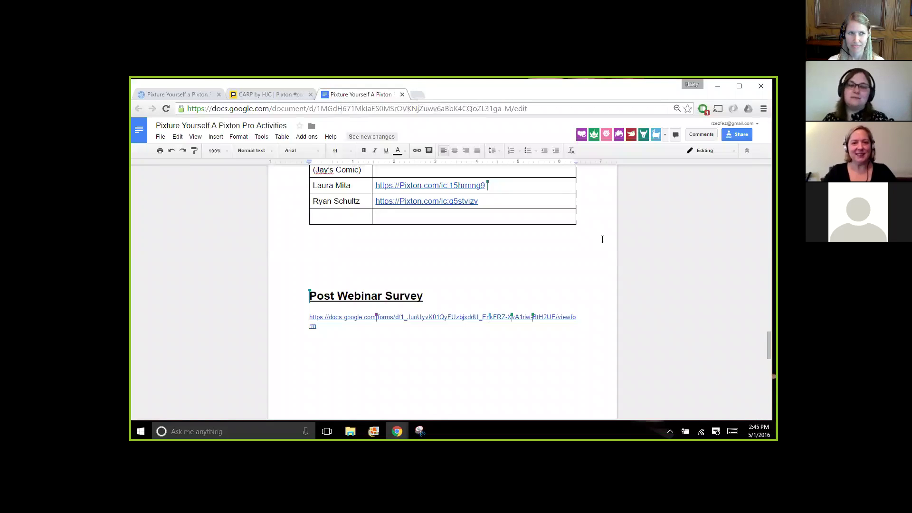